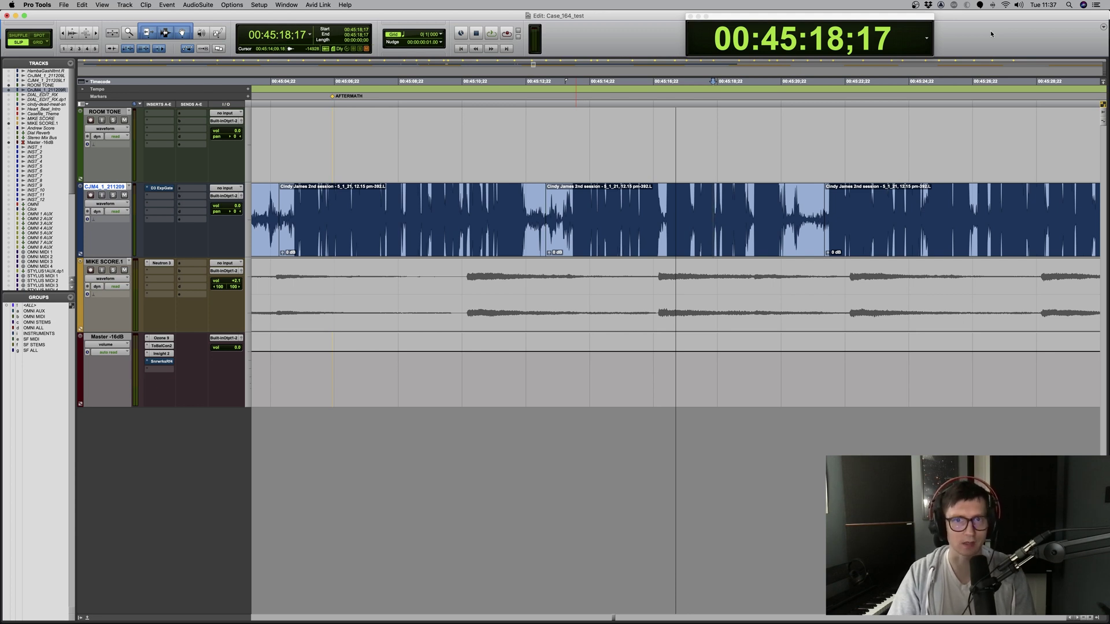
# Play the dialogue leading up to the AFTERMATH marker, from about 00:44:55 to 00:45:02.
pyautogui.press('super+bracketleft')
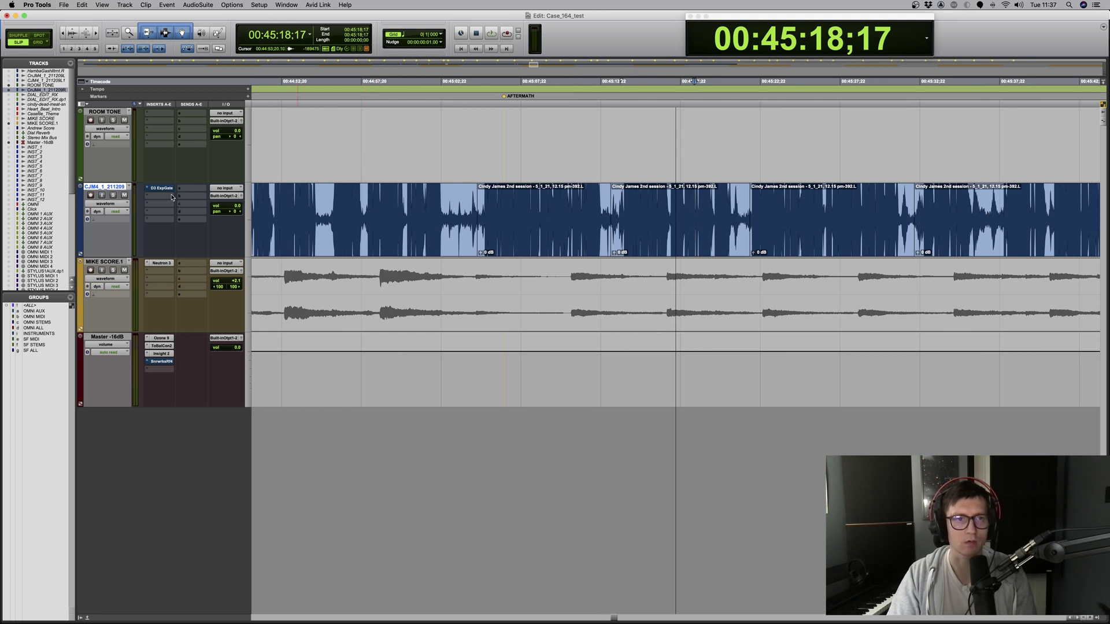
pyautogui.click(333, 197)
pyautogui.press('super+bracketright')
pyautogui.press('super+bracketright')
pyautogui.press('super+bracketright')
pyautogui.press('space')
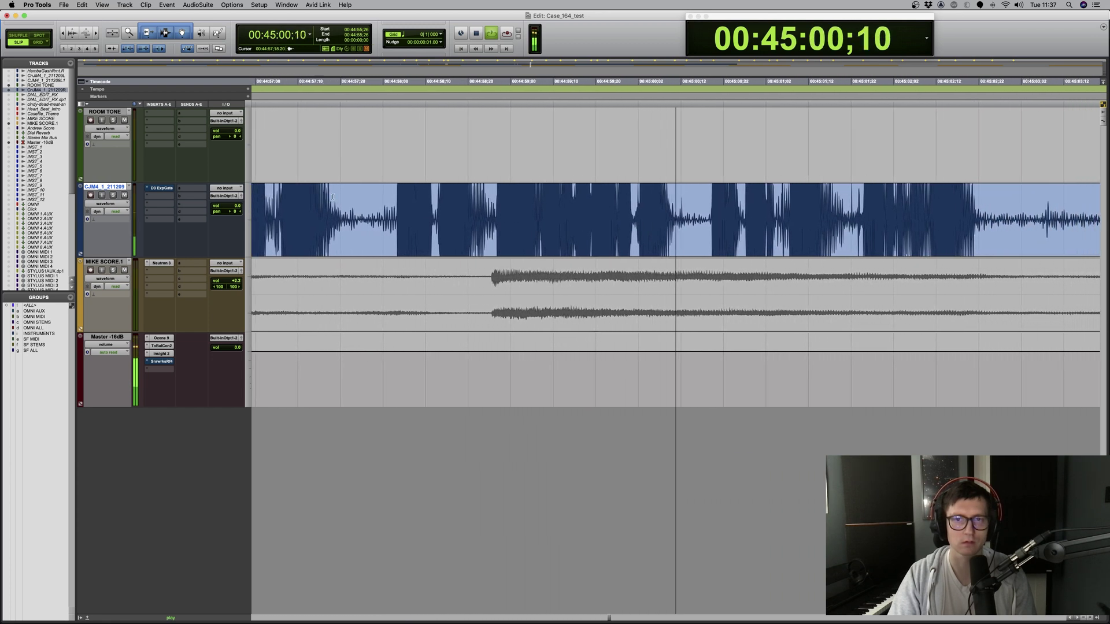
pyautogui.press('space')
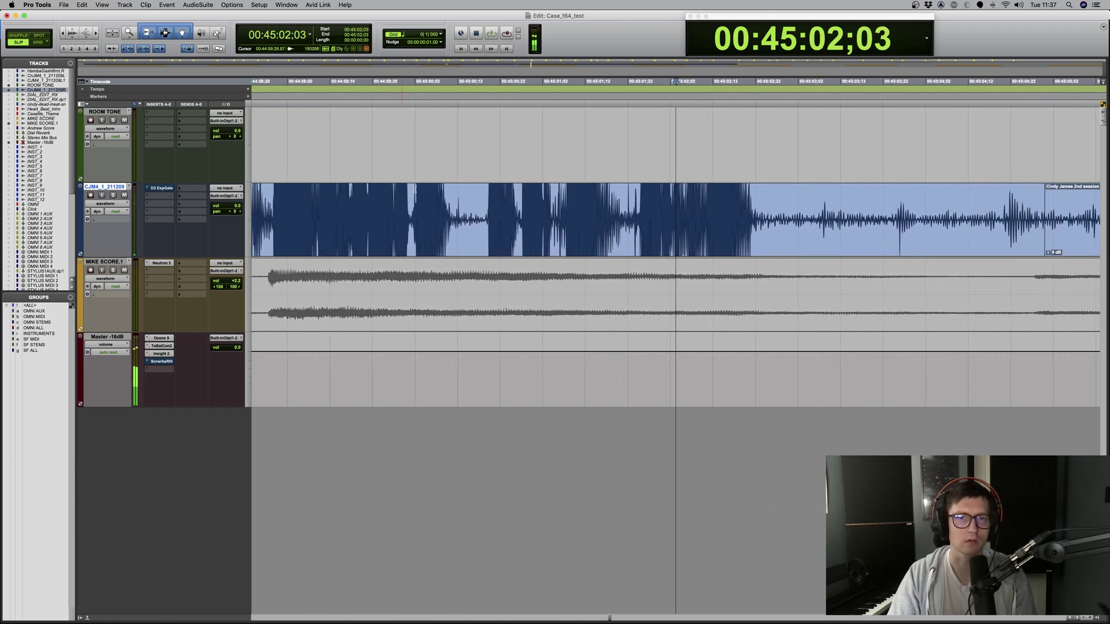
# Split the dialogue clip at about 00:45:00;23 and delete a short piece of audio beside the split.
pyautogui.click(504, 200)
pyautogui.press('super+e')
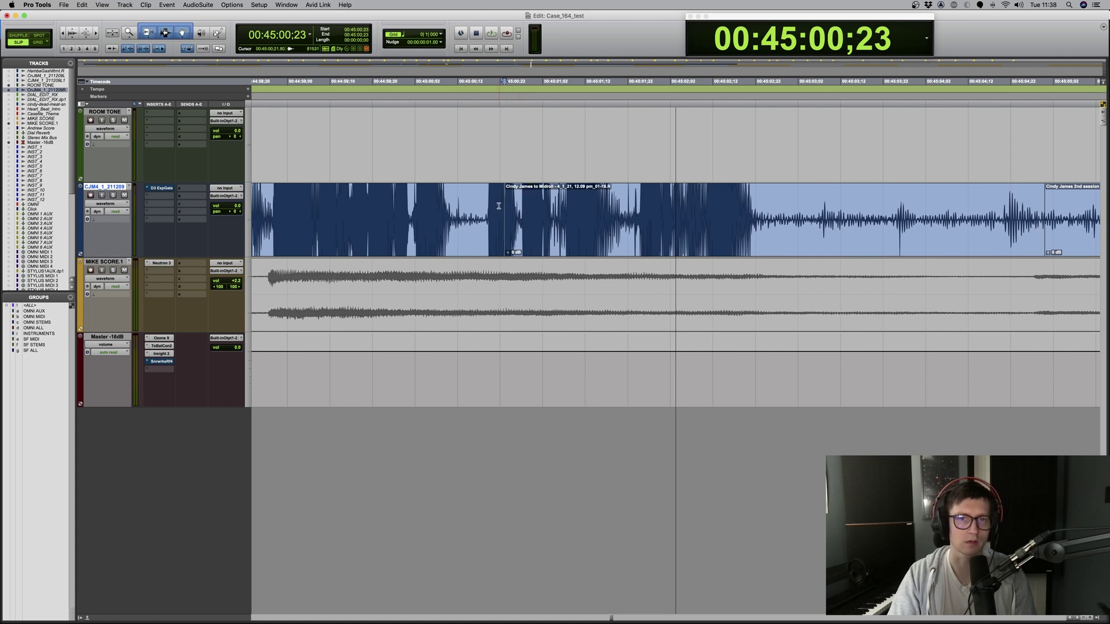
pyautogui.press('super+bracketright')
pyautogui.press('super+bracketright')
pyautogui.moveTo(640, 212); pyautogui.dragTo(690, 214)
pyautogui.press('Delete')
# Audition the cut near 00:45:00;23 and close its gap with a short crossfade.
pyautogui.click(380, 214)
pyautogui.press('space')
pyautogui.press('super+bracketleft')
pyautogui.press('super+bracketleft')
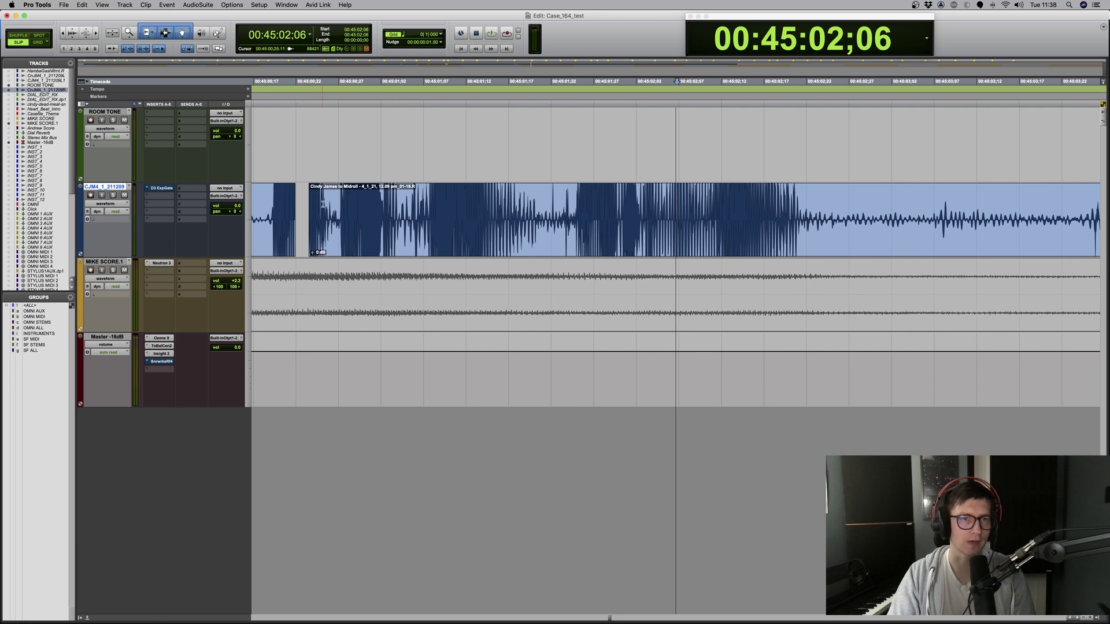
pyautogui.press('space')
pyautogui.press('space')
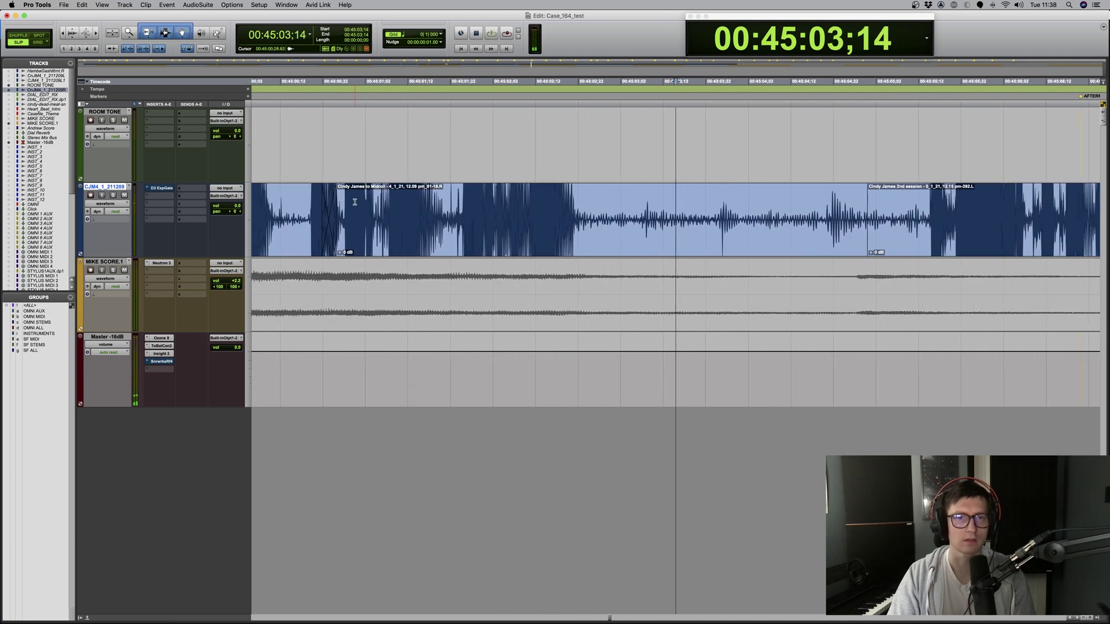
# Listen to the dialogue between about 00:45:19 and 00:45:21 to examine the end of the phrase.
pyautogui.press('r')
pyautogui.press('r')
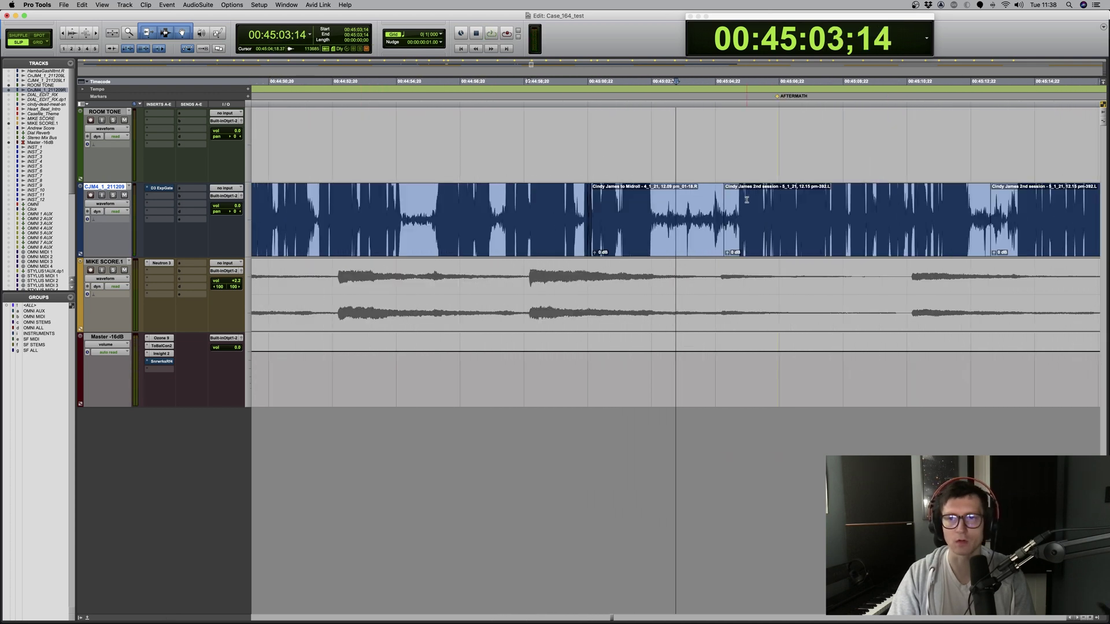
pyautogui.press('r')
pyautogui.click(933, 203)
pyautogui.press('t')
pyautogui.press('t')
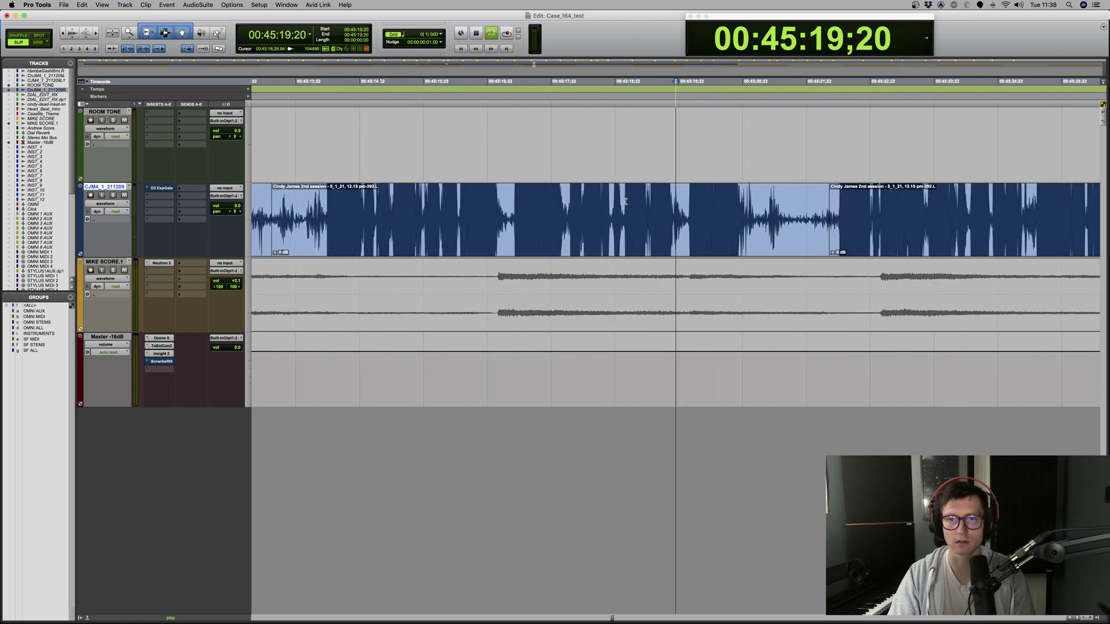
pyautogui.press('space')
pyautogui.press('space')
pyautogui.click(608, 196)
pyautogui.press('t')
pyautogui.press('t')
pyautogui.hotkey('shift', 'space')
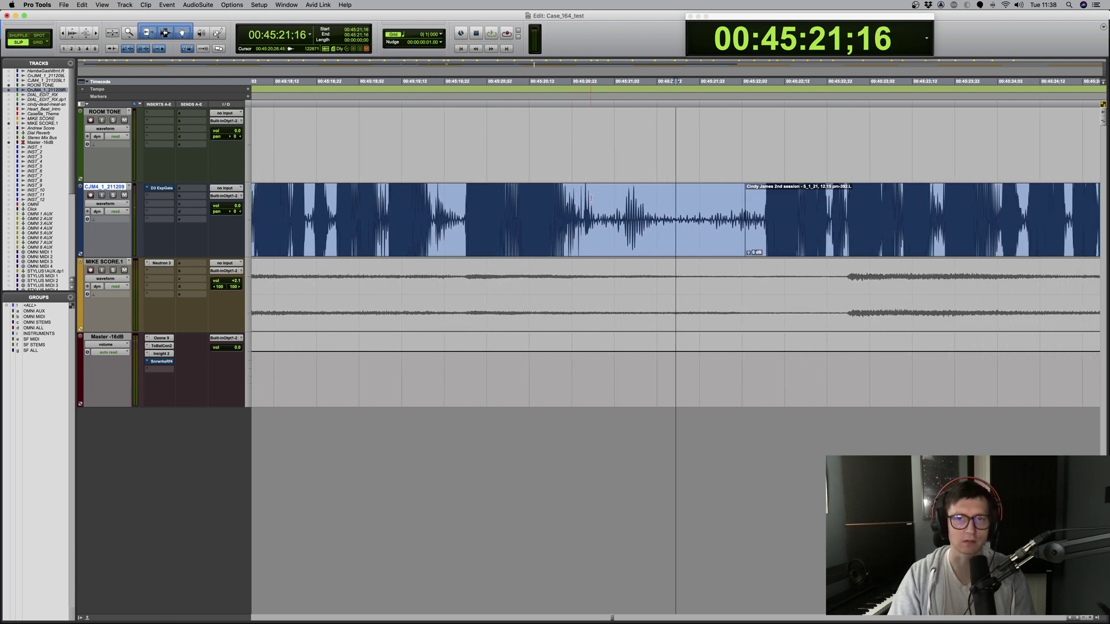
pyautogui.press('space')
# Try separating the short noise at 00:45:20;23 into its own clip and lowering its clip gain to -4.6 dB.
pyautogui.press('t')
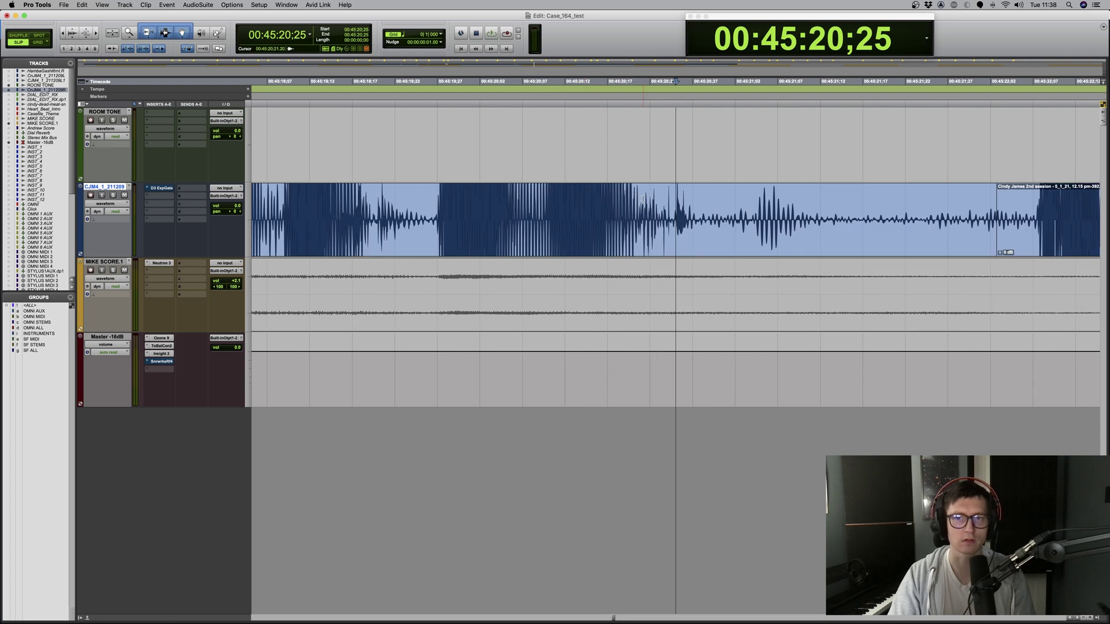
pyautogui.hscroll(3, 619, 202)
pyautogui.moveTo(611, 211); pyautogui.dragTo(570, 270)
pyautogui.press('b')
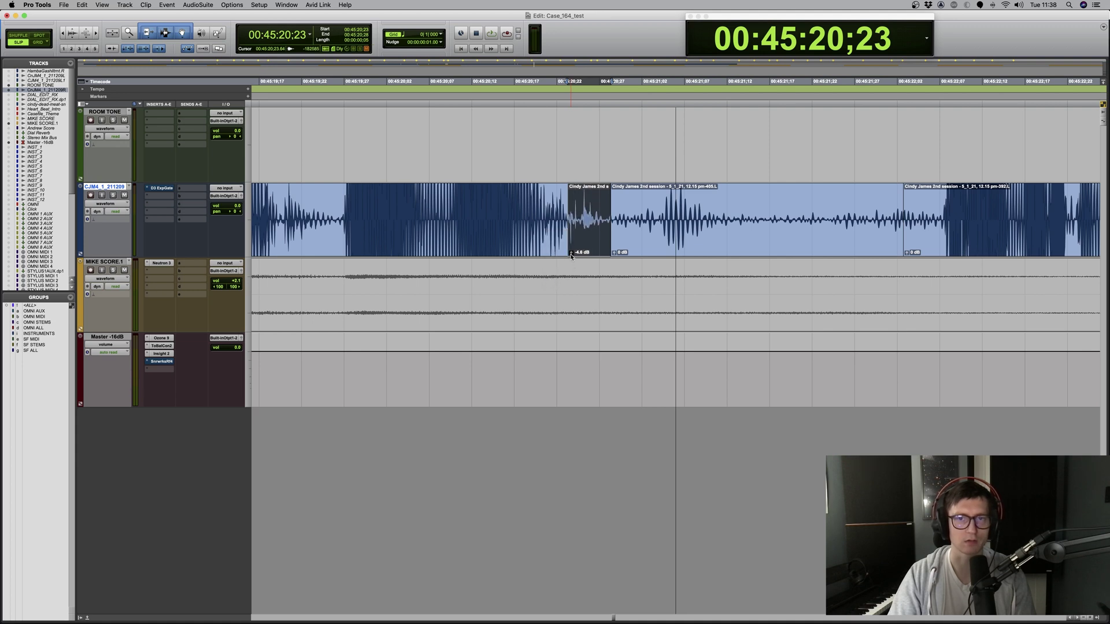
pyautogui.press('super+z')
pyautogui.press('super+z')
# Split the dialogue clip at about 00:45:20;24 and crossfade across the noise using crossfade preset 1.
pyautogui.click(587, 196)
pyautogui.press('b')
pyautogui.moveTo(575, 211); pyautogui.dragTo(601, 219)
pyautogui.press('super+f')
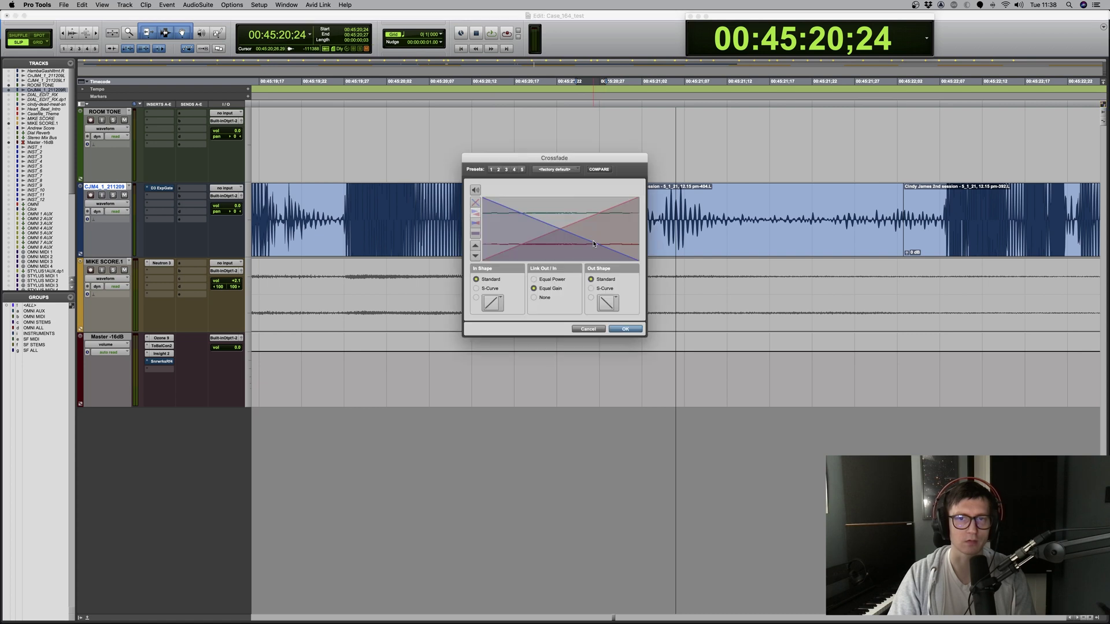
pyautogui.click(488, 169)
pyautogui.press('Return')
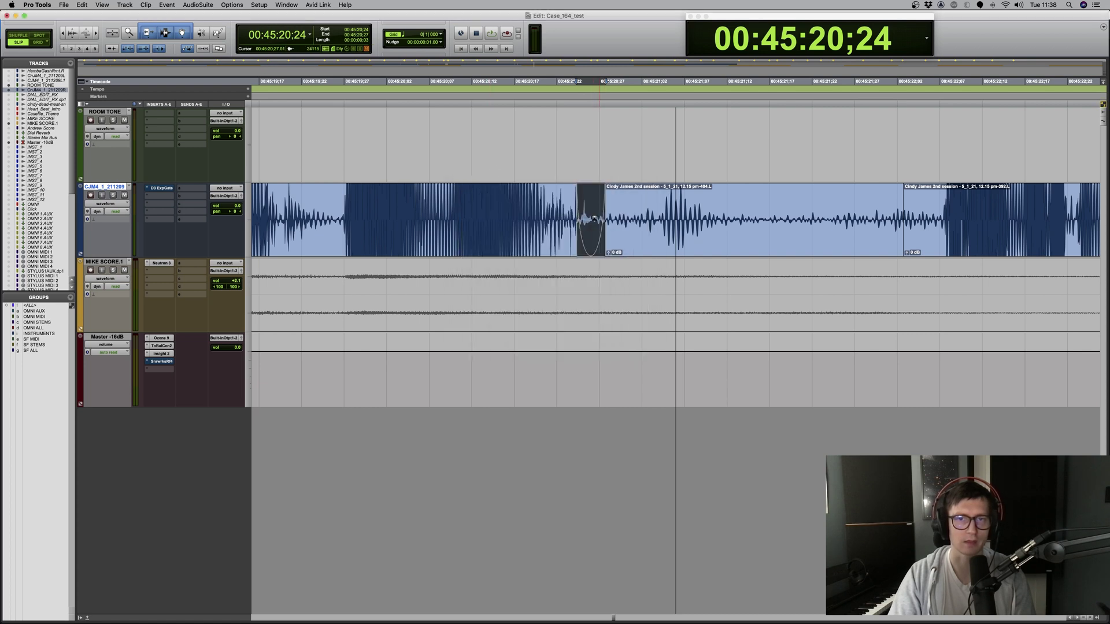
pyautogui.moveTo(594, 218)
pyautogui.mouseDown()
pyautogui.moveTo(577, 240)
pyautogui.moveTo(594, 240)
pyautogui.mouseUp()
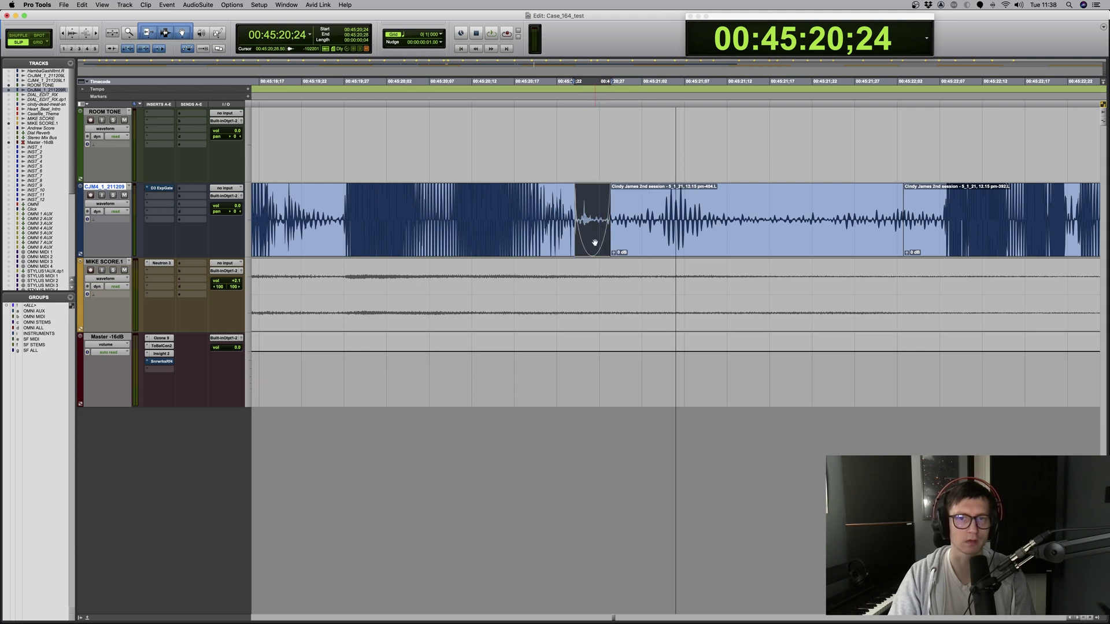
# Play back the dialogue from 00:45:19;04 through the new crossfade.
pyautogui.press('r')
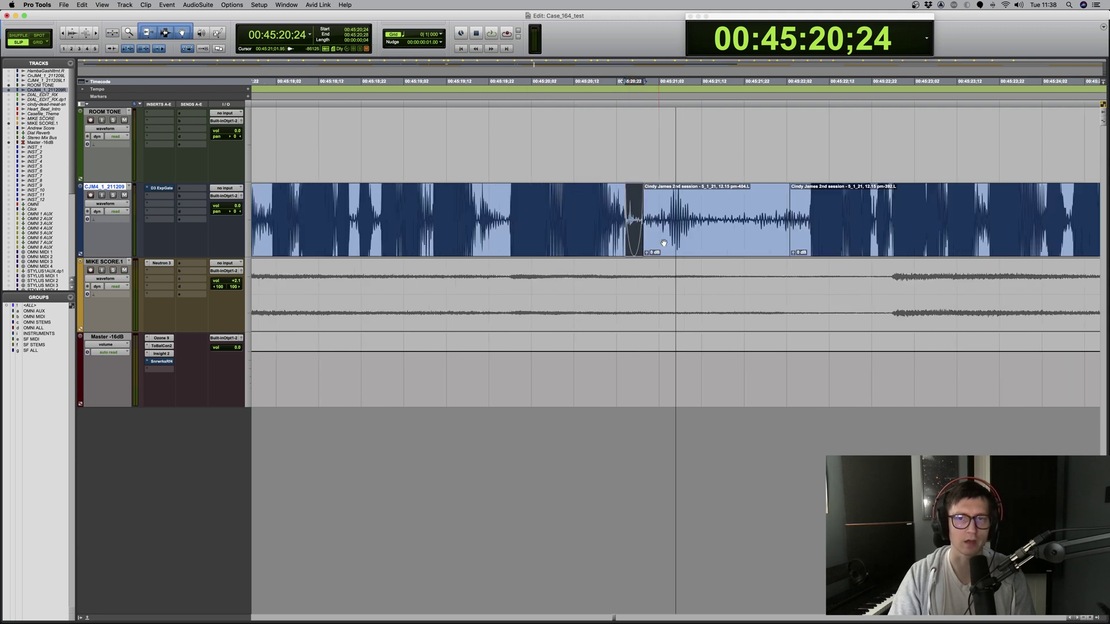
pyautogui.click(413, 196)
pyautogui.press('space')
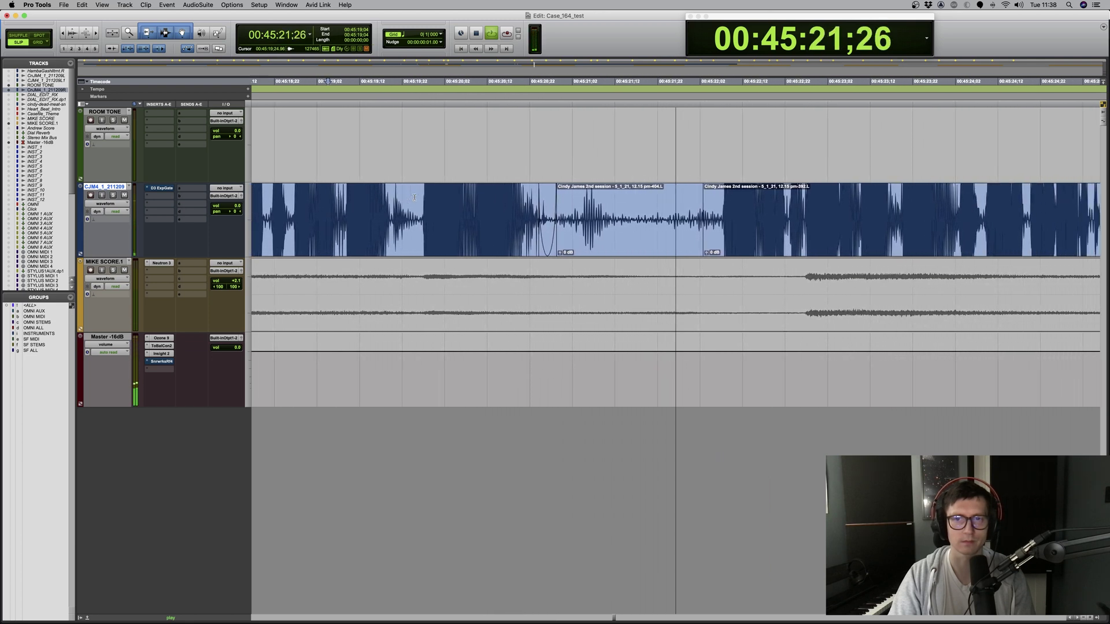
pyautogui.press('space')
pyautogui.press('r')
pyautogui.press('r')
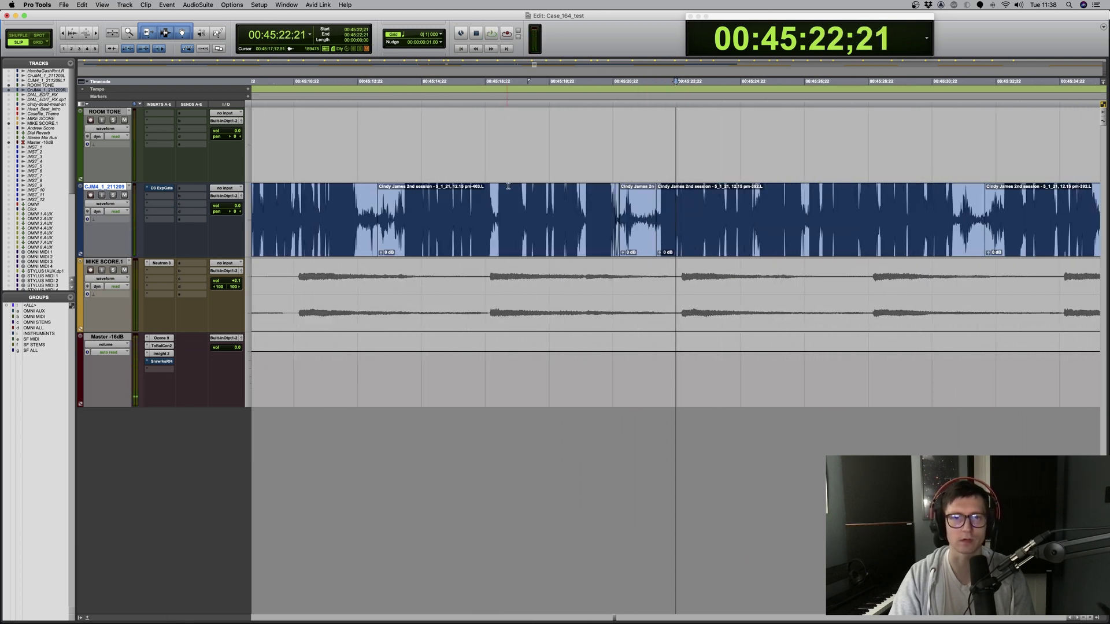
# Add one mono audio track below the dialogue track, followed by three more mono audio tracks.
pyautogui.hscroll(-8, 508, 185)
pyautogui.click(481, 236)
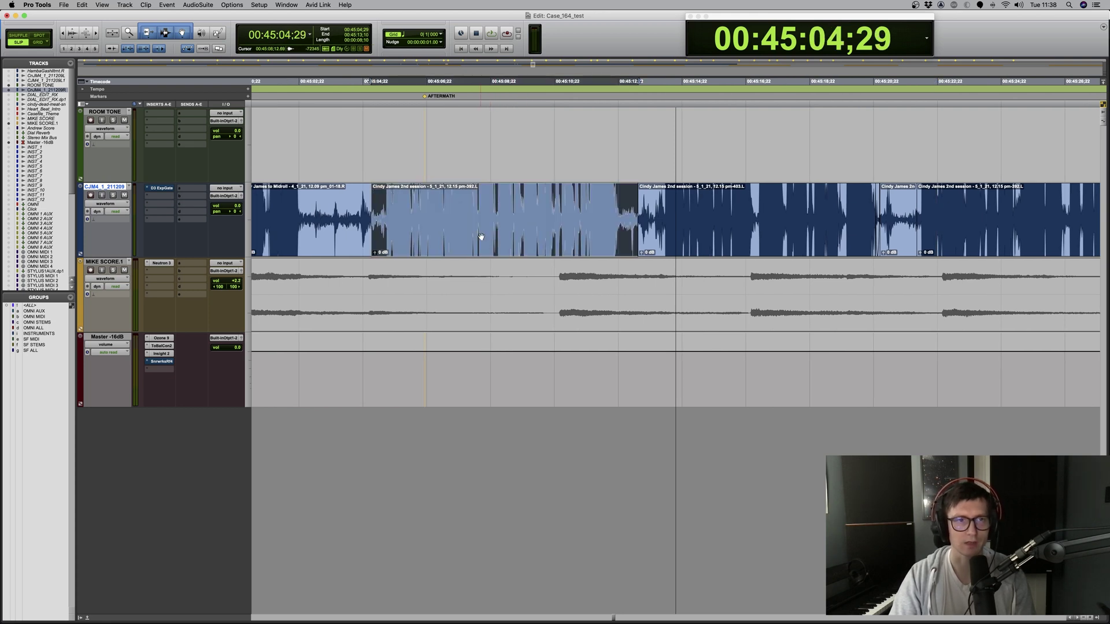
pyautogui.press('super+shift+n')
pyautogui.press('Return')
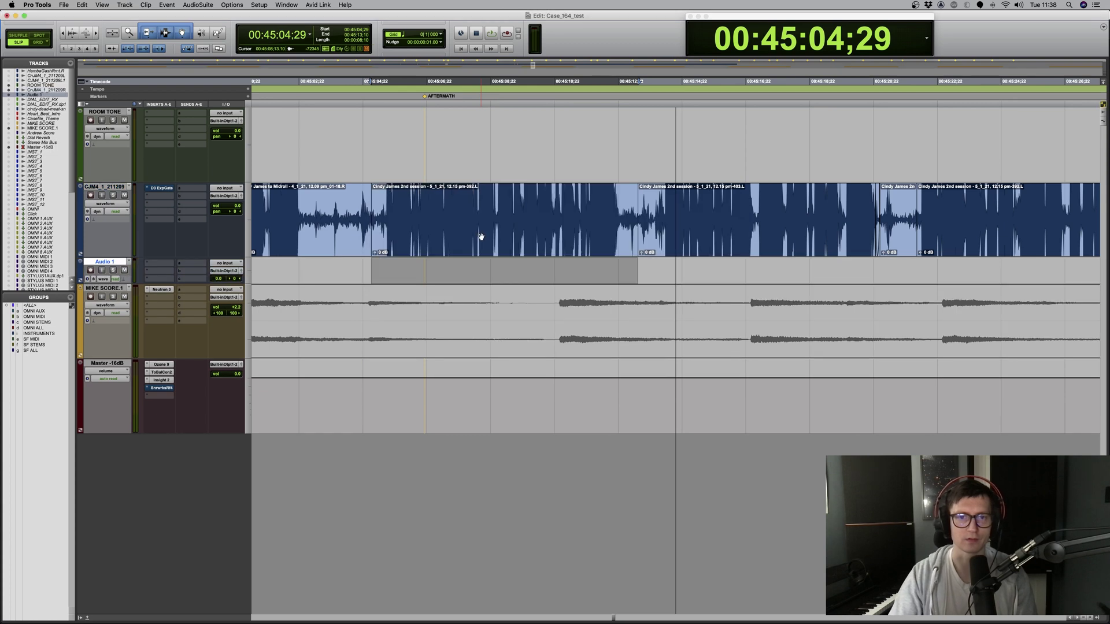
pyautogui.press('super+shift+n')
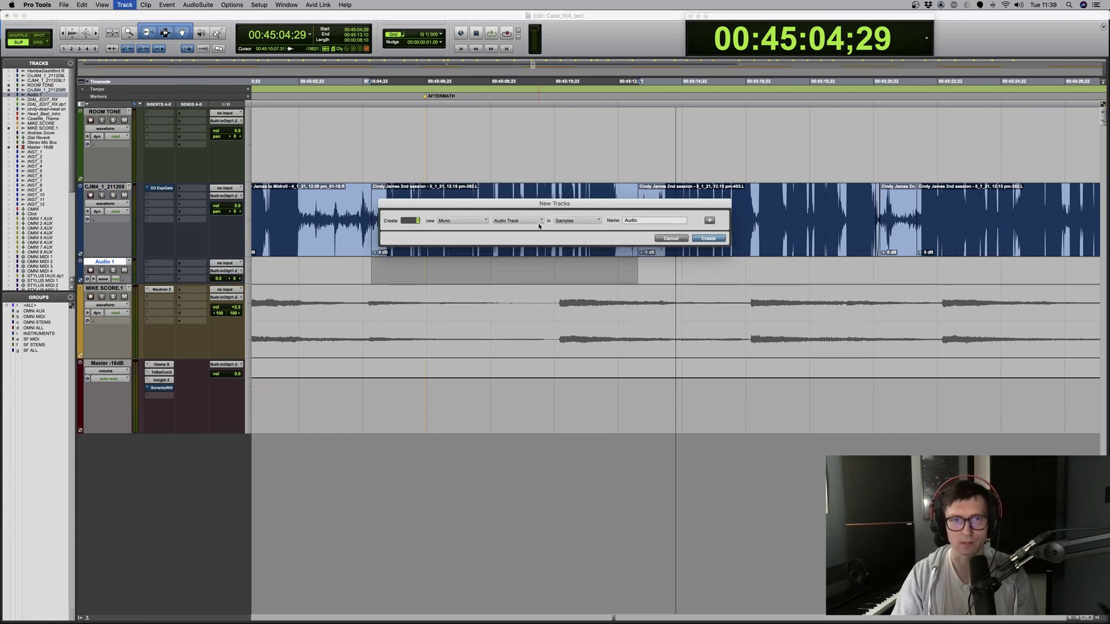
pyautogui.write('3')
pyautogui.press('Return')
# Separate the dialogue from 00:44:56;01 to about 00:45:03 and move it down to the Audio 1 track.
pyautogui.press('super+bracketleft')
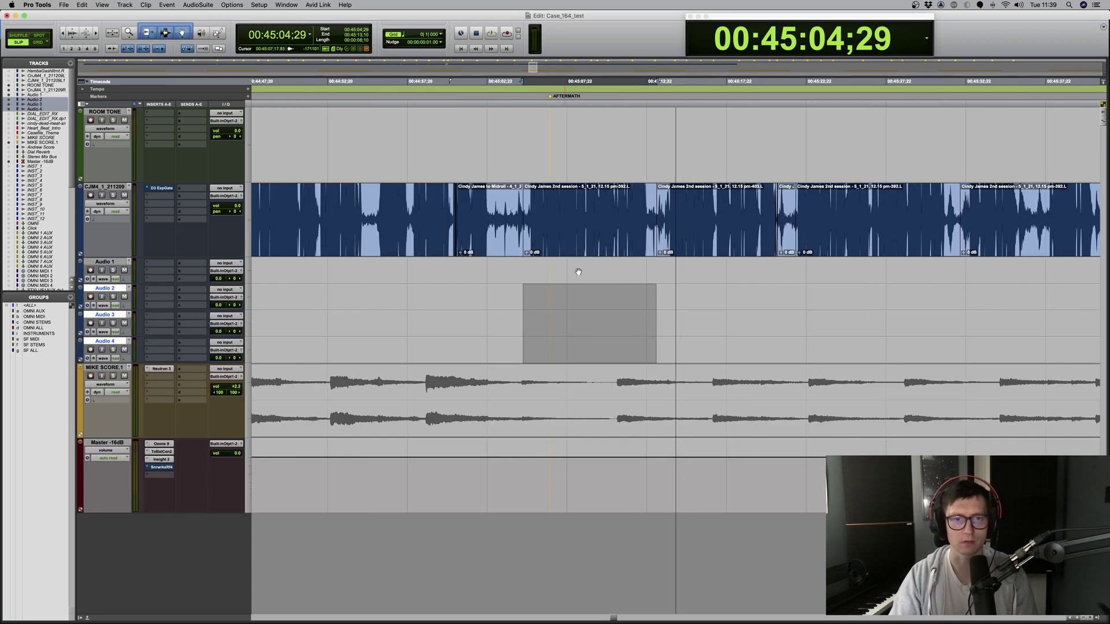
pyautogui.moveTo(381, 202); pyautogui.dragTo(506, 207)
pyautogui.press('b')
pyautogui.moveTo(433, 247); pyautogui.dragTo(433, 272)
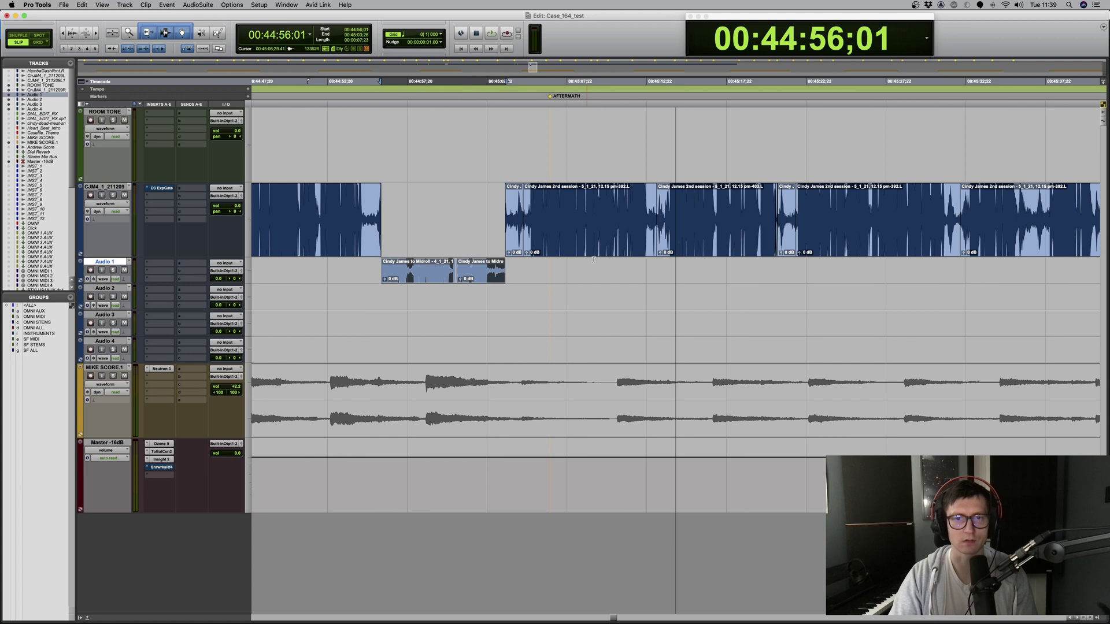
# Move the dialogue clip starting at 00:45:04;29 to Audio 2 and the one starting at 00:44:46;14 to Audio 3.
pyautogui.click(608, 232)
pyautogui.moveTo(598, 243); pyautogui.dragTo(598, 301)
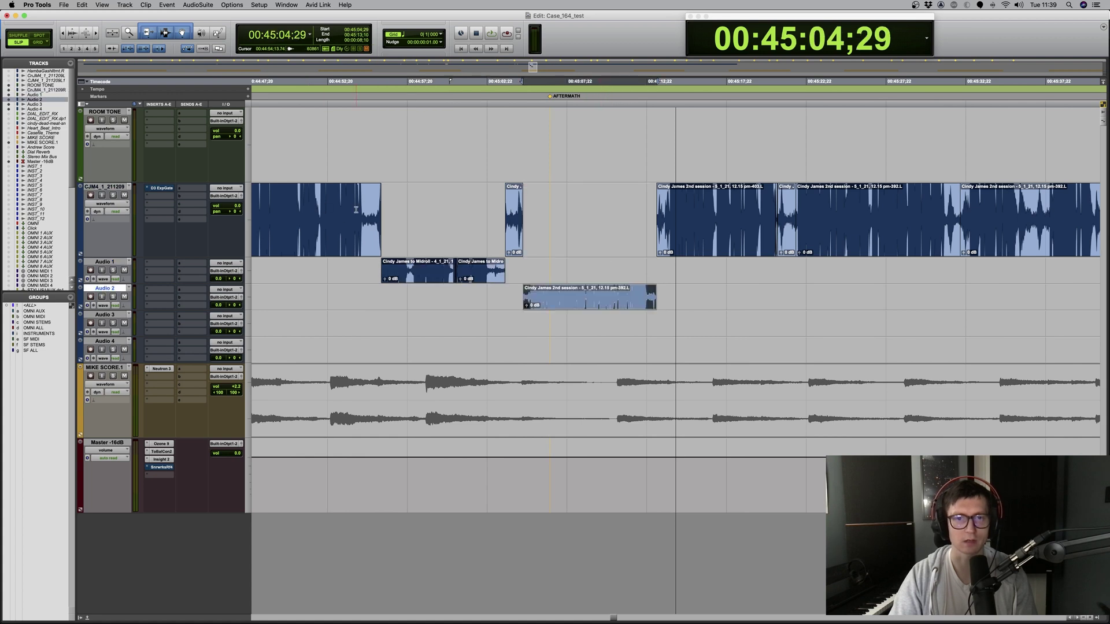
pyautogui.hscroll(-5, 367, 212)
pyautogui.click(454, 244)
pyautogui.moveTo(454, 243); pyautogui.dragTo(484, 334)
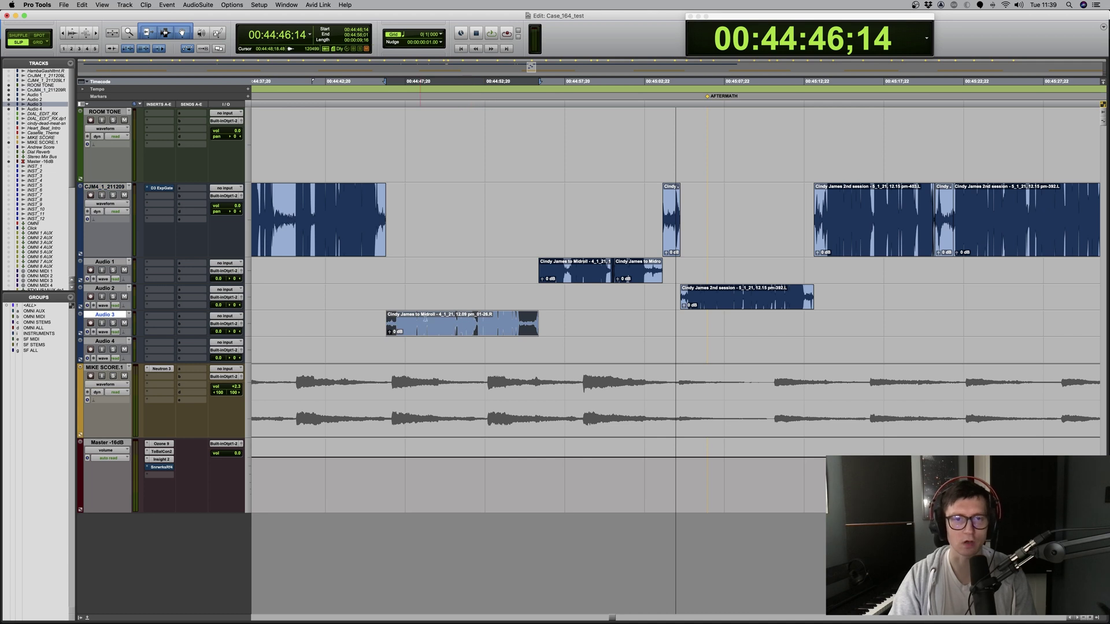
# Add a fade-in at the start and a fade-out at the end of the Audio 3 clip.
pyautogui.click(496, 317)
pyautogui.press('super+bracketright')
pyautogui.press('super+bracketright')
pyautogui.press('super+bracketleft')
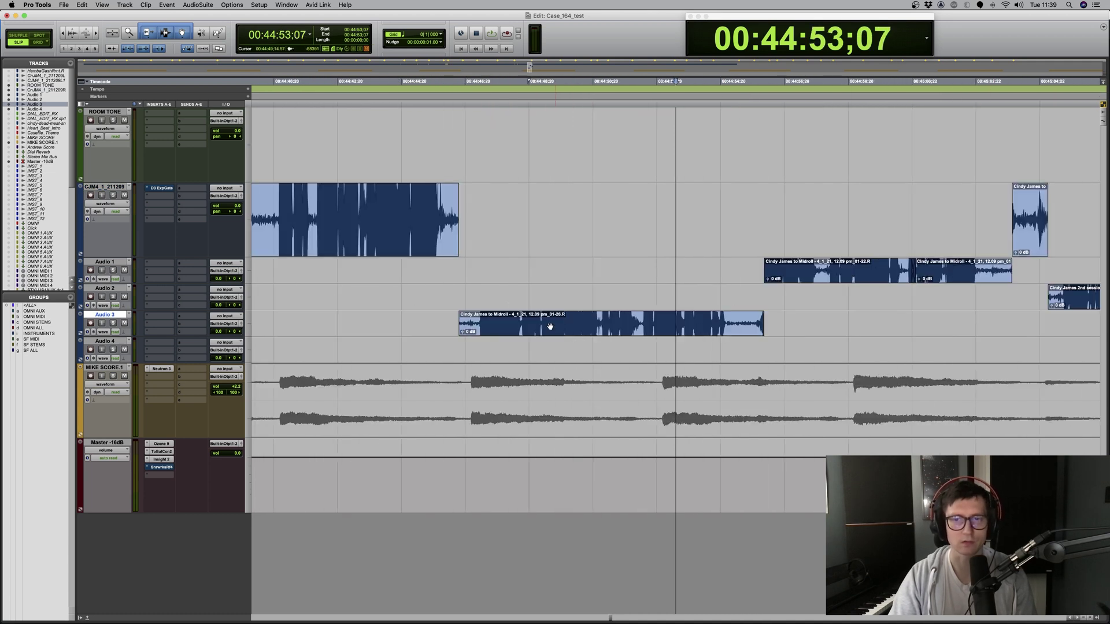
pyautogui.moveTo(426, 323); pyautogui.dragTo(478, 324)
pyautogui.hotkey('ctrl', 'f')
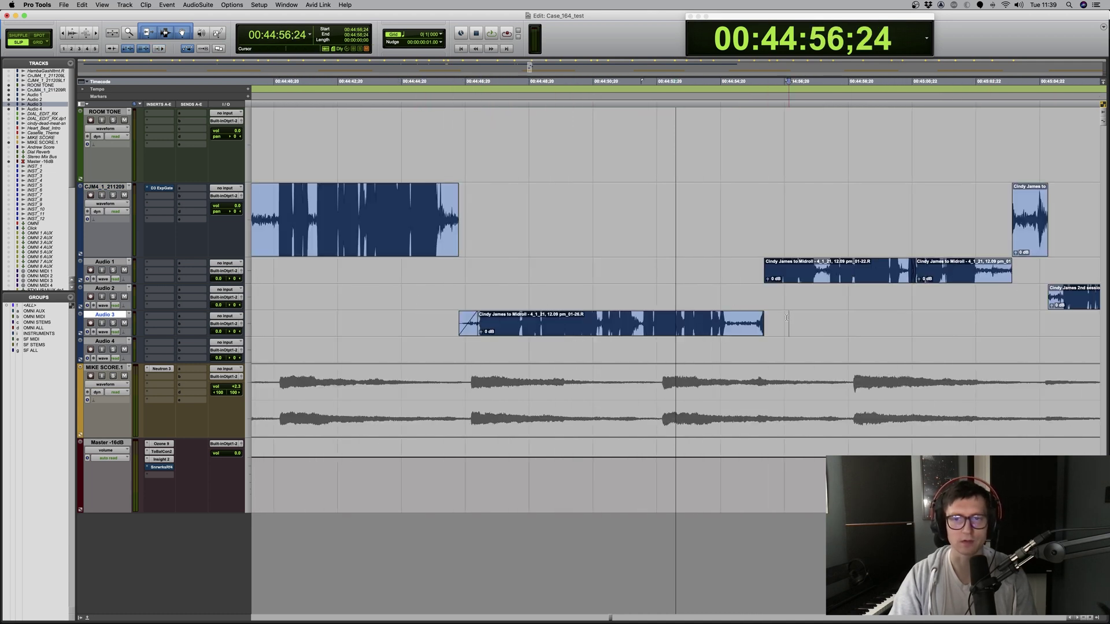
pyautogui.moveTo(787, 323); pyautogui.dragTo(729, 324)
pyautogui.hotkey('ctrl', 'f')
# Add fades to the outer edges of the Audio 1 and Audio 2 clips, starting Audio 1 slightly earlier to overlap Audio 3.
pyautogui.click(769, 275)
pyautogui.moveTo(765, 272); pyautogui.dragTo(721, 272)
pyautogui.moveTo(1023, 265); pyautogui.dragTo(1001, 296)
pyautogui.hotkey('ctrl', 'f')
pyautogui.hotkey('ctrl', 'f')
pyautogui.hscroll(2, 948, 285)
pyautogui.hscroll(15, 948, 285)
pyautogui.hotkey('ctrl', 'f')
# Play the separated dialogue from 00:44:43;12 across the transition into the Audio 3 clip.
pyautogui.hotkey('ctrl', '[')
pyautogui.click(370, 322)
pyautogui.hotkey('ctrl', ']')
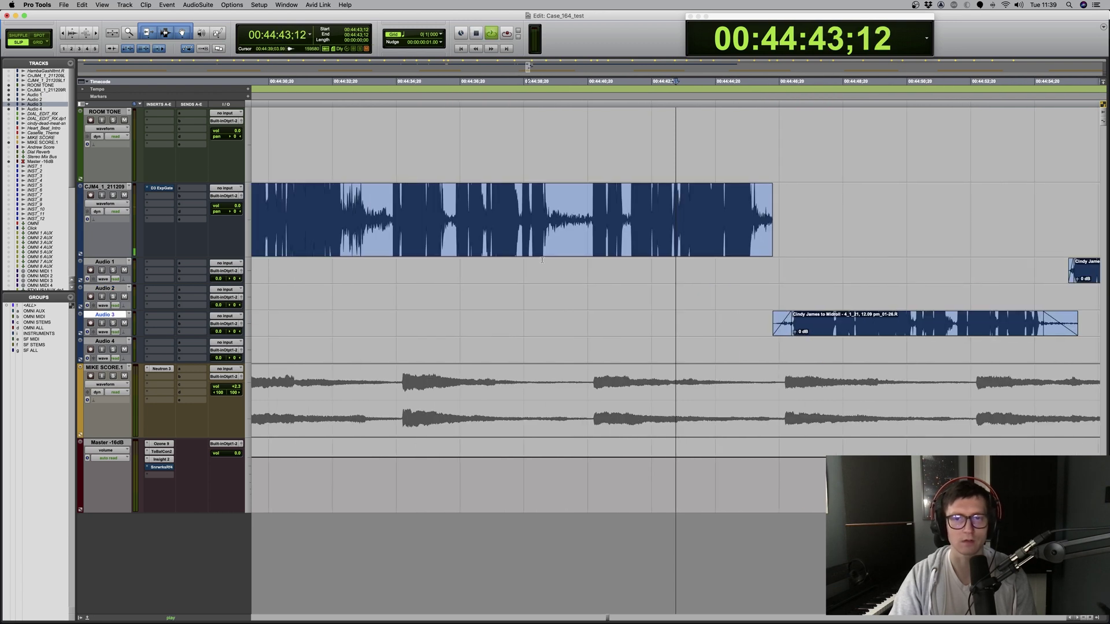
pyautogui.press('space')
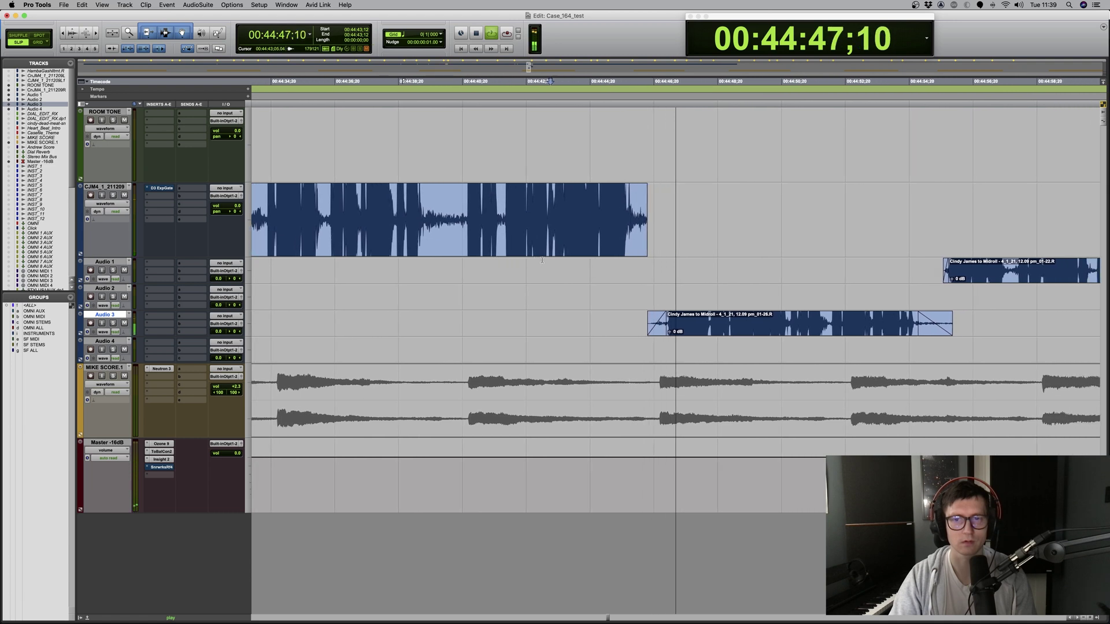
pyautogui.hotkey('ctrl', '[')
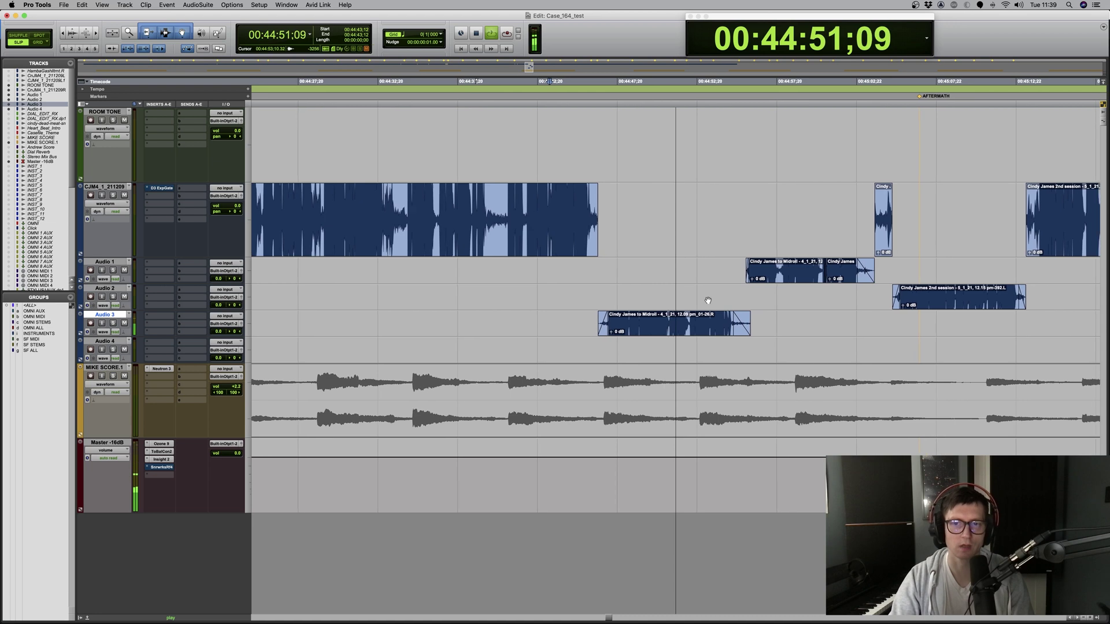
pyautogui.hotkey('ctrl', ']')
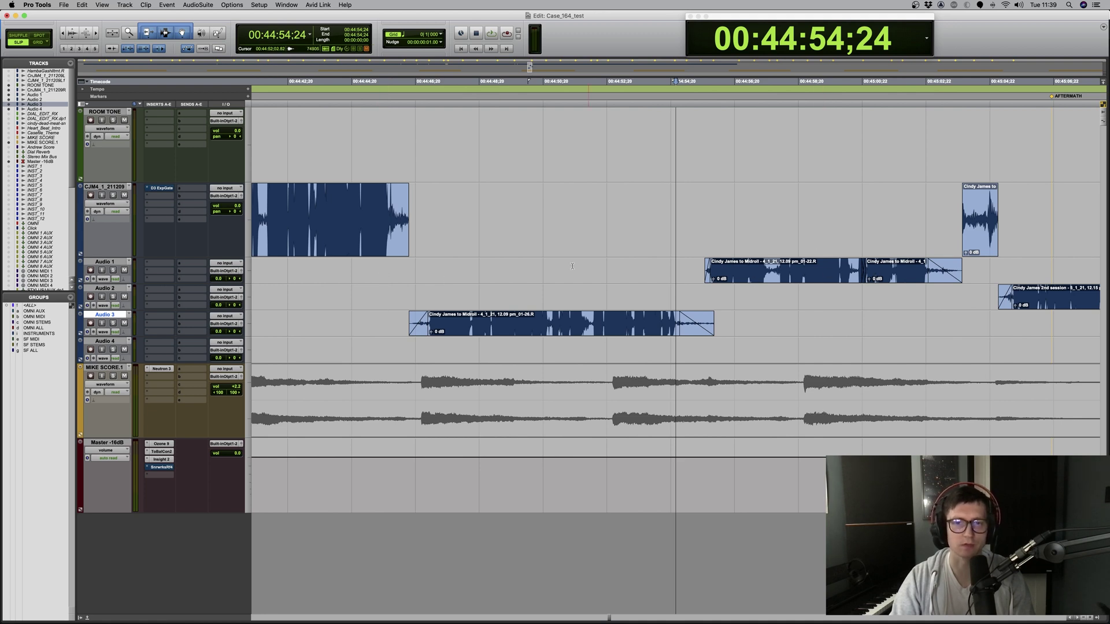
pyautogui.moveTo(389, 297); pyautogui.dragTo(716, 293)
pyautogui.moveTo(914, 292); pyautogui.dragTo(999, 293)
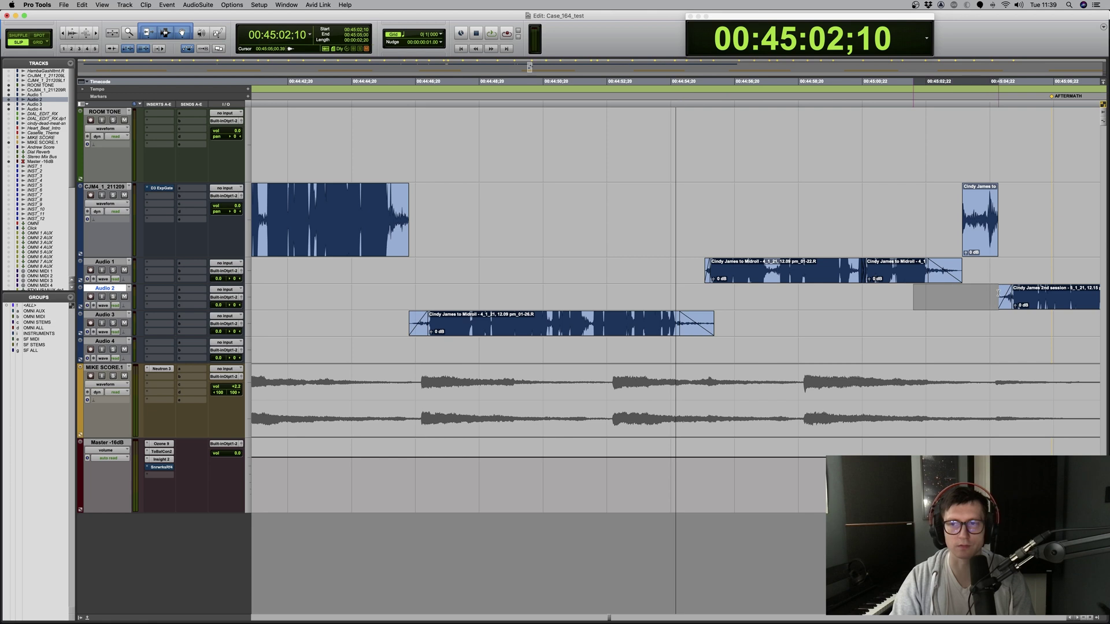
pyautogui.click(693, 318)
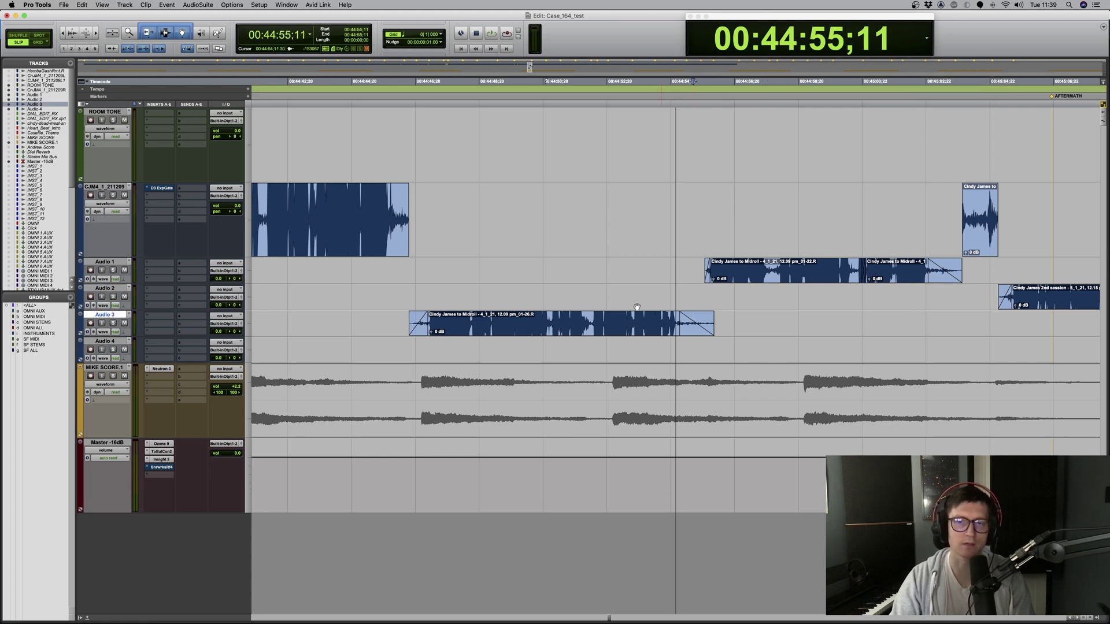
# Select the entire 4-02 theme clip on the music score track beneath the dialogue.
pyautogui.hscroll(3, 601, 231)
pyautogui.scroll(-2, 584, 230)
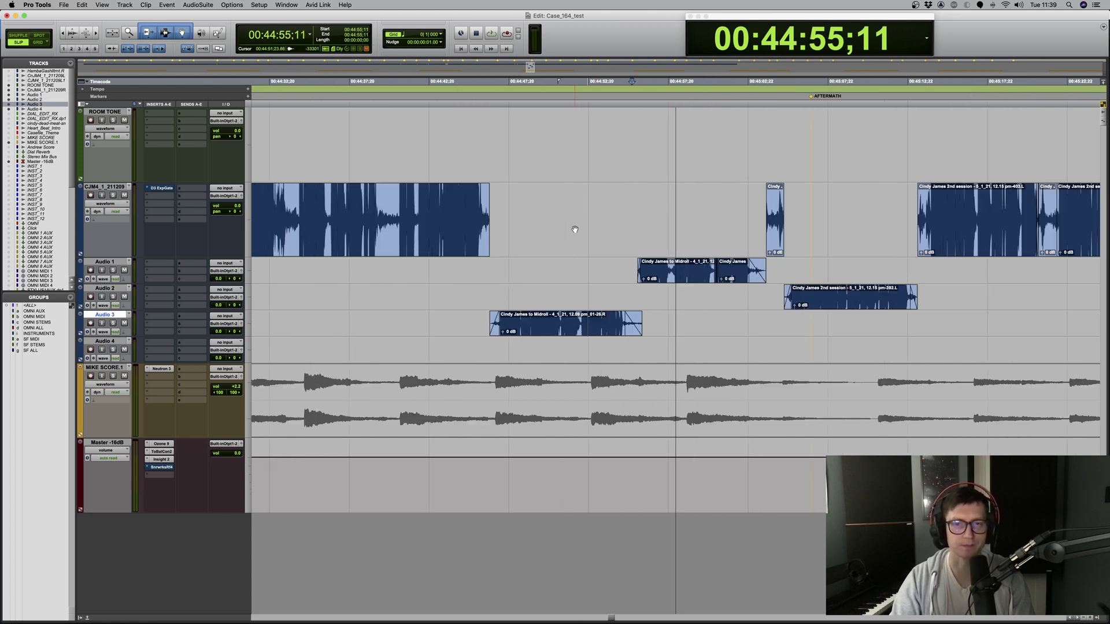
pyautogui.scroll(-2, 779, 202)
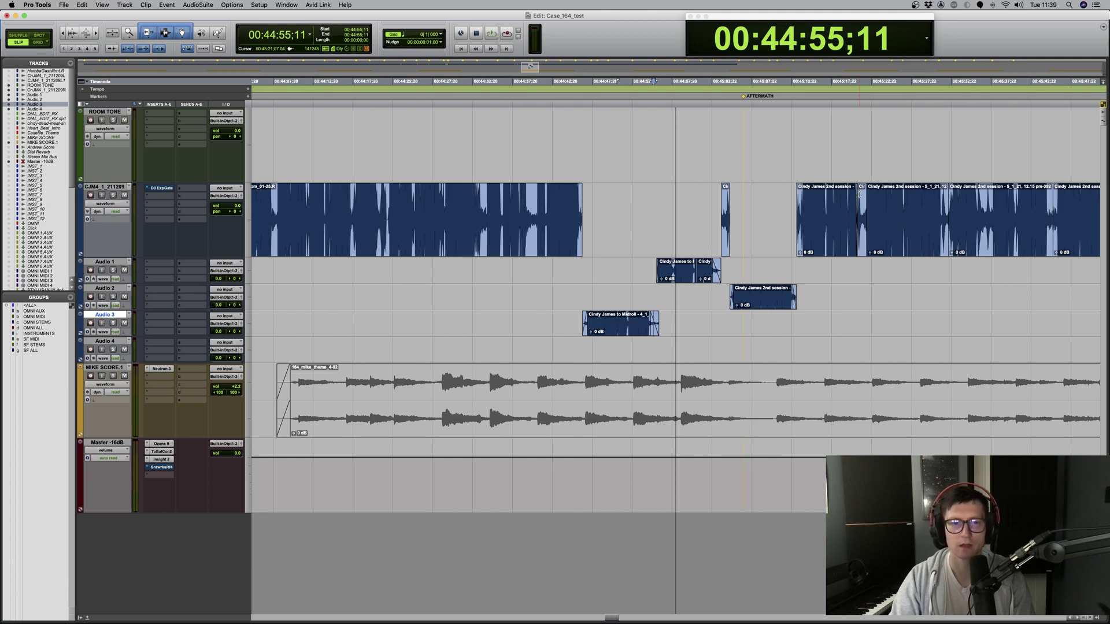
pyautogui.click(644, 422)
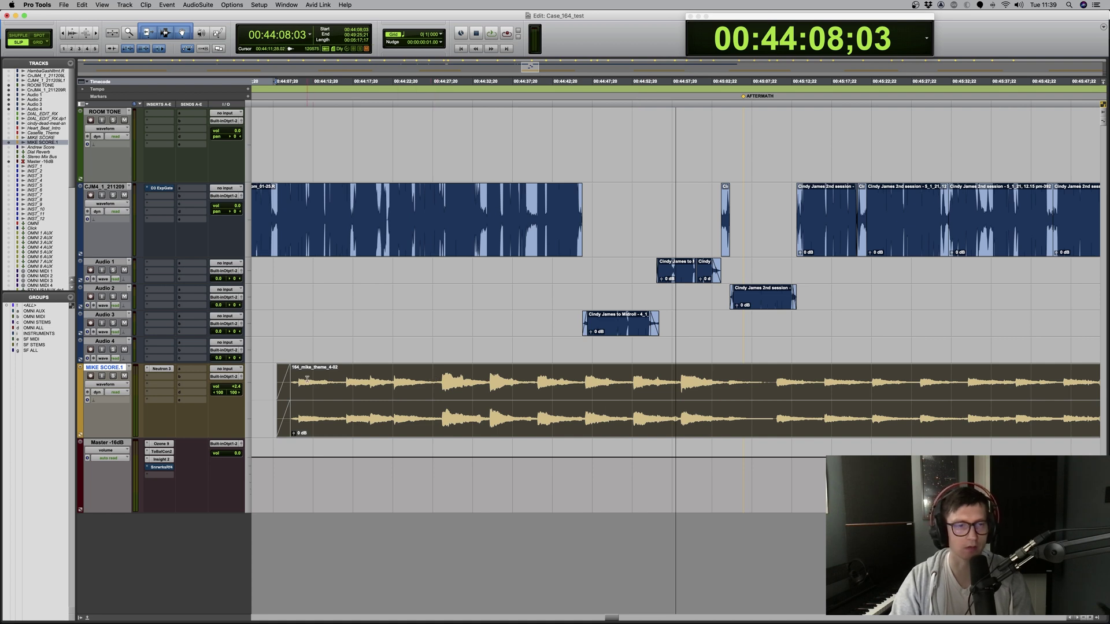
# Raise the theme clip's gain to +14.7 dB, adjusting it while playing from the clip's start beneath the dialogue.
pyautogui.moveTo(295, 434); pyautogui.dragTo(295, 421)
pyautogui.click(264, 375)
pyautogui.press('Tab')
pyautogui.press('space')
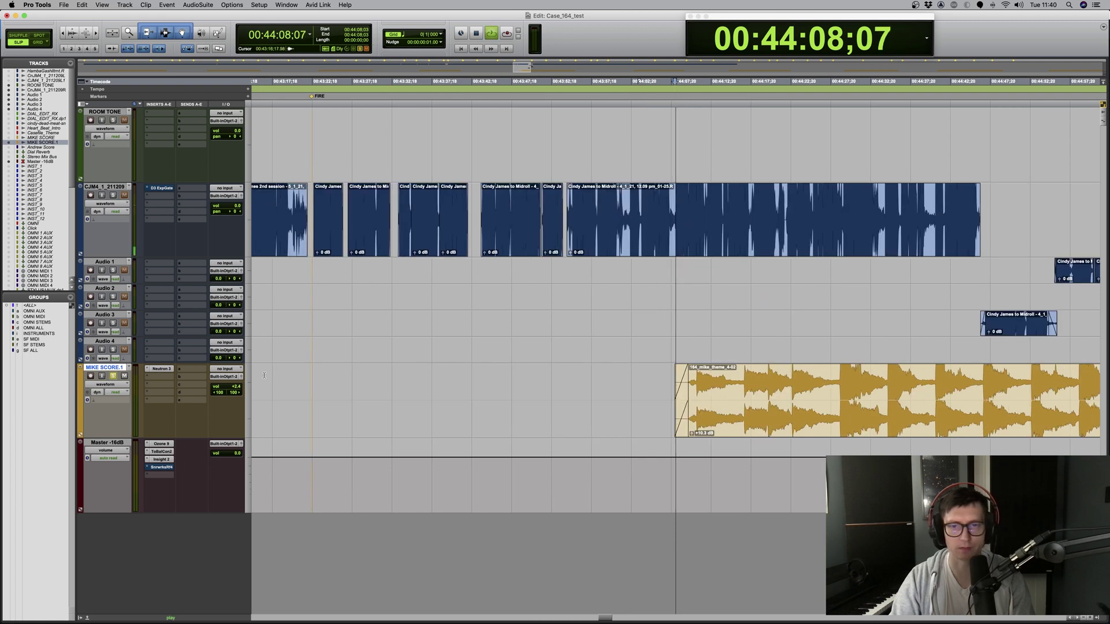
pyautogui.press('t')
pyautogui.press('t')
pyautogui.hotkey('shift', 's')
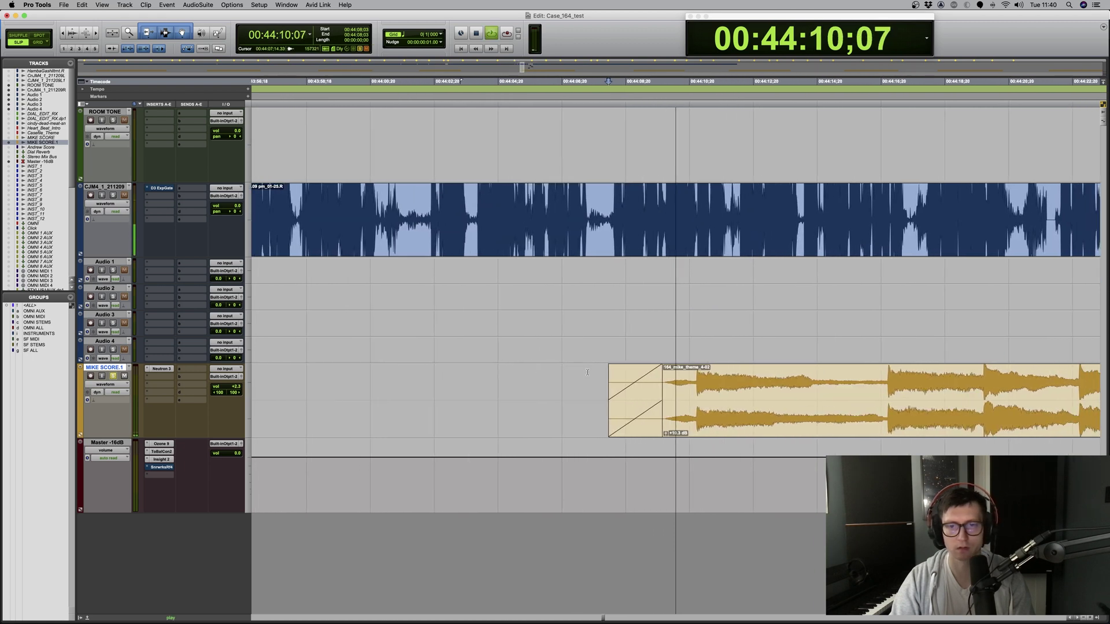
pyautogui.press('r')
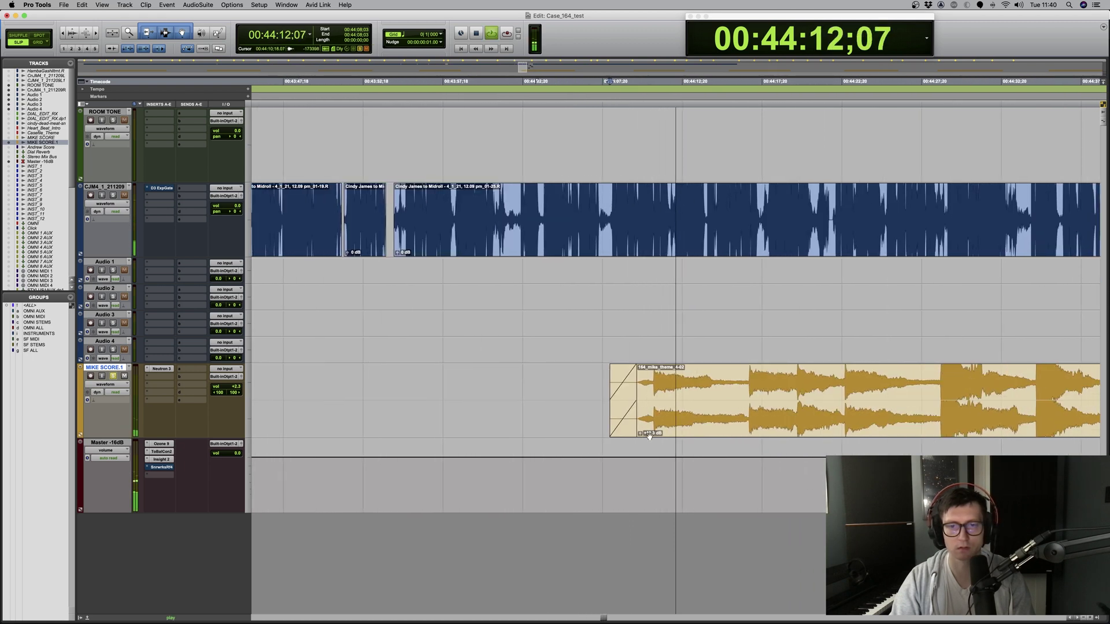
pyautogui.click(629, 435)
pyautogui.moveTo(629, 434); pyautogui.dragTo(615, 416)
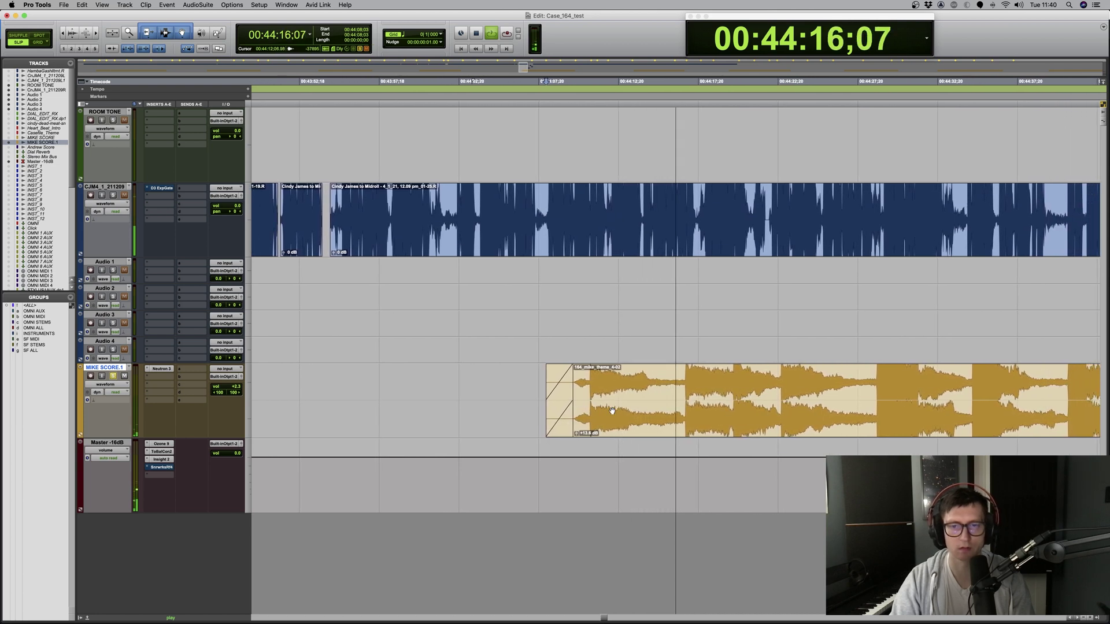
pyautogui.moveTo(546, 435); pyautogui.dragTo(543, 429)
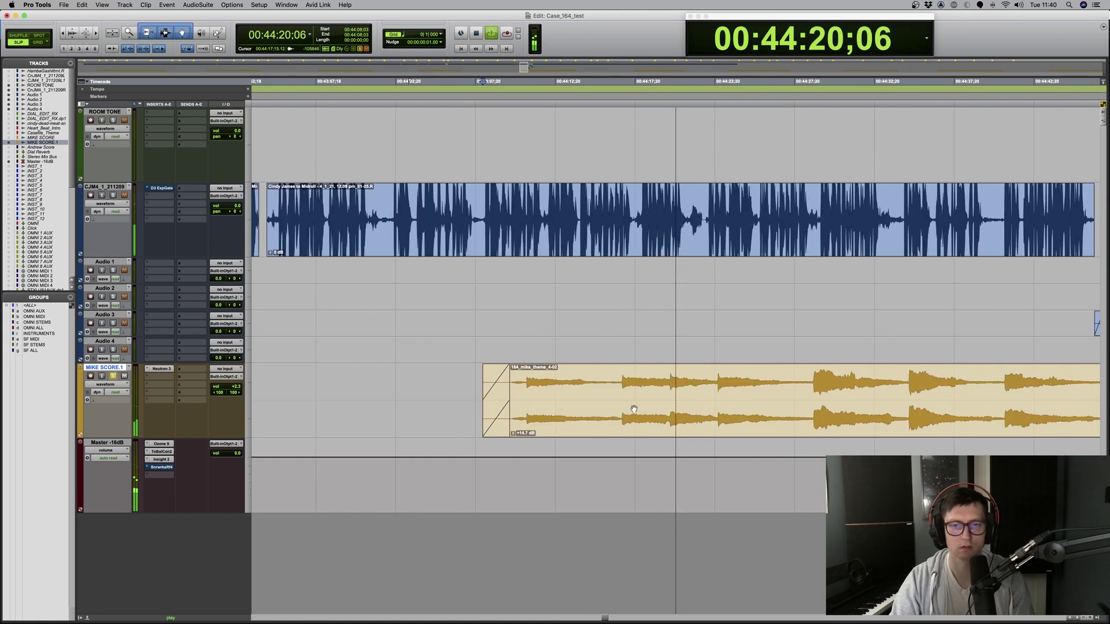
pyautogui.press('space')
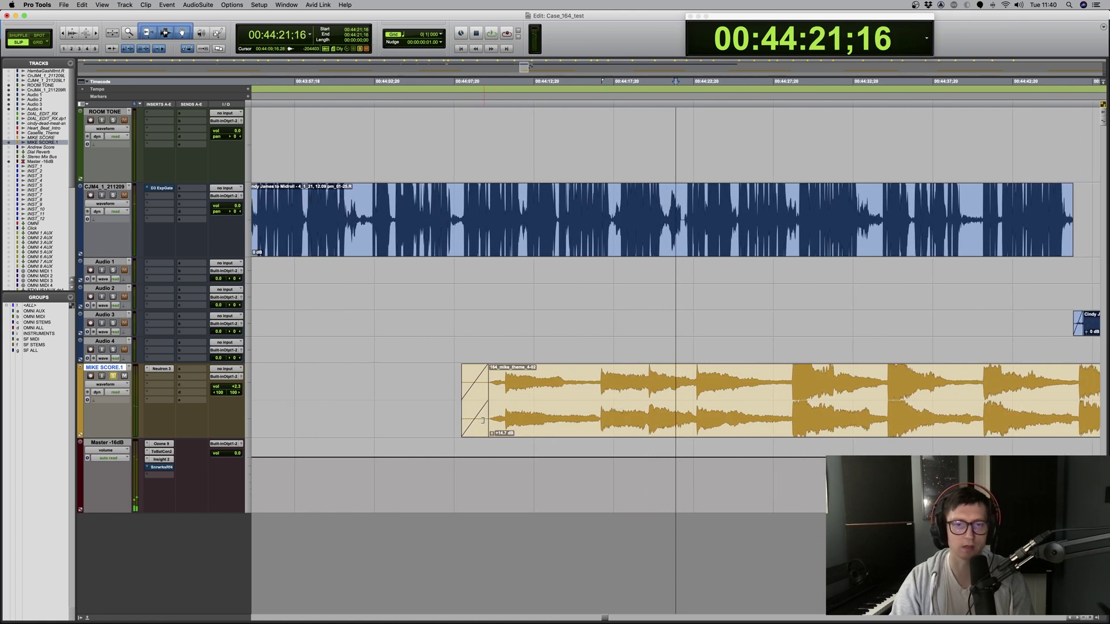
# Lengthen the theme clip's fade-in so it ends at 00:44:16;25, where the louder note begins.
pyautogui.moveTo(483, 420); pyautogui.dragTo(505, 421)
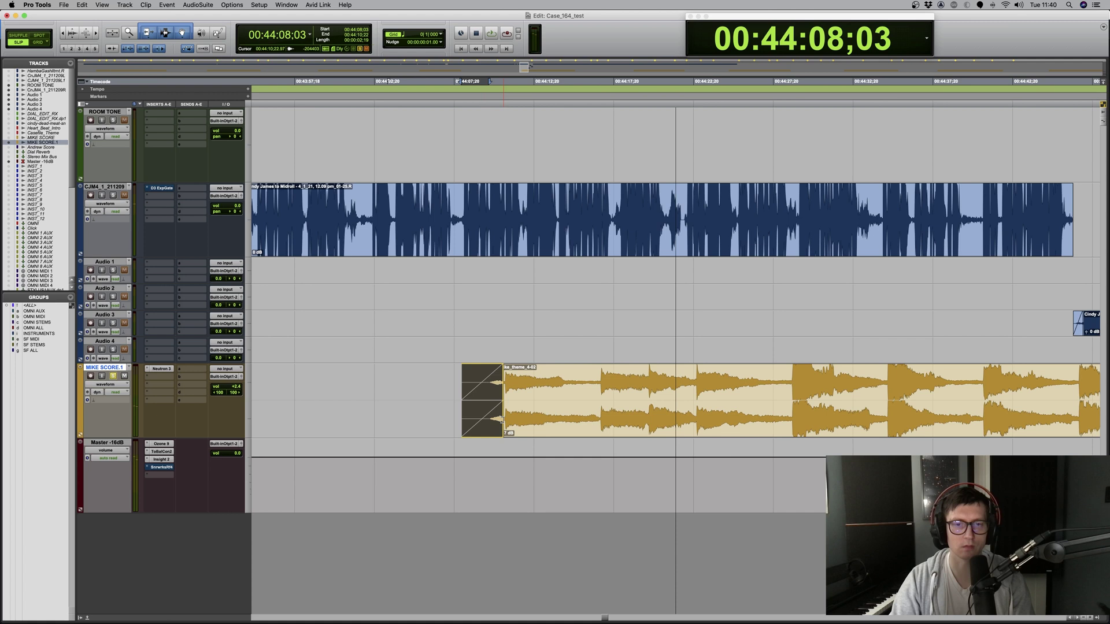
pyautogui.click(602, 371)
pyautogui.press('d')
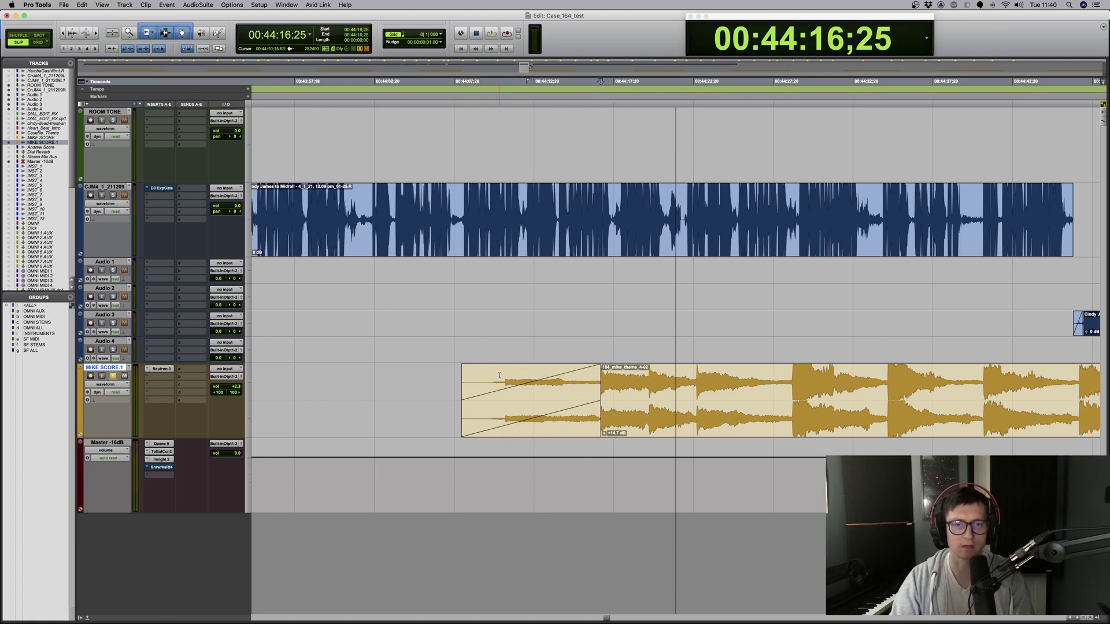
# Nudge the theme clip's fade-in ten frames later so it starts at 00:44:08;13.
pyautogui.click(485, 377)
pyautogui.click(546, 416)
pyautogui.press('KP_Add')
pyautogui.press('KP_Add')
pyautogui.press('KP_Add')
pyautogui.press('KP_Add')
pyautogui.press('KP_Add')
pyautogui.press('KP_Add')
pyautogui.press('KP_Add')
pyautogui.press('KP_Add')
pyautogui.press('KP_Add')
pyautogui.press('KP_Add')
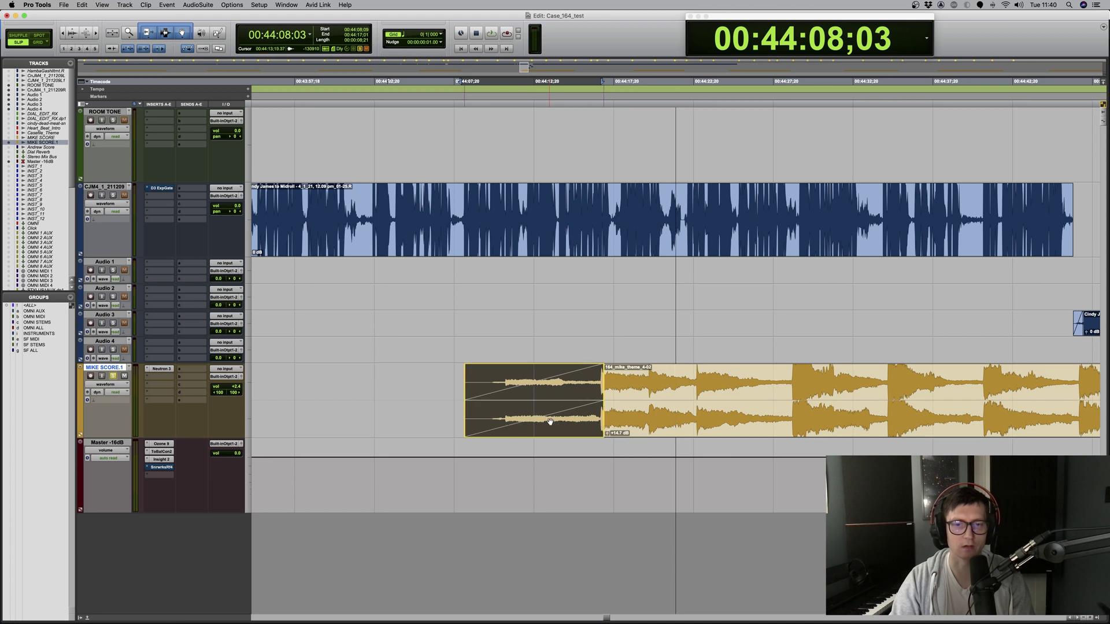
# Reshape the theme's fade-in from a straight line into a curve that rises slowly and steepens towards its end.
pyautogui.click(538, 397)
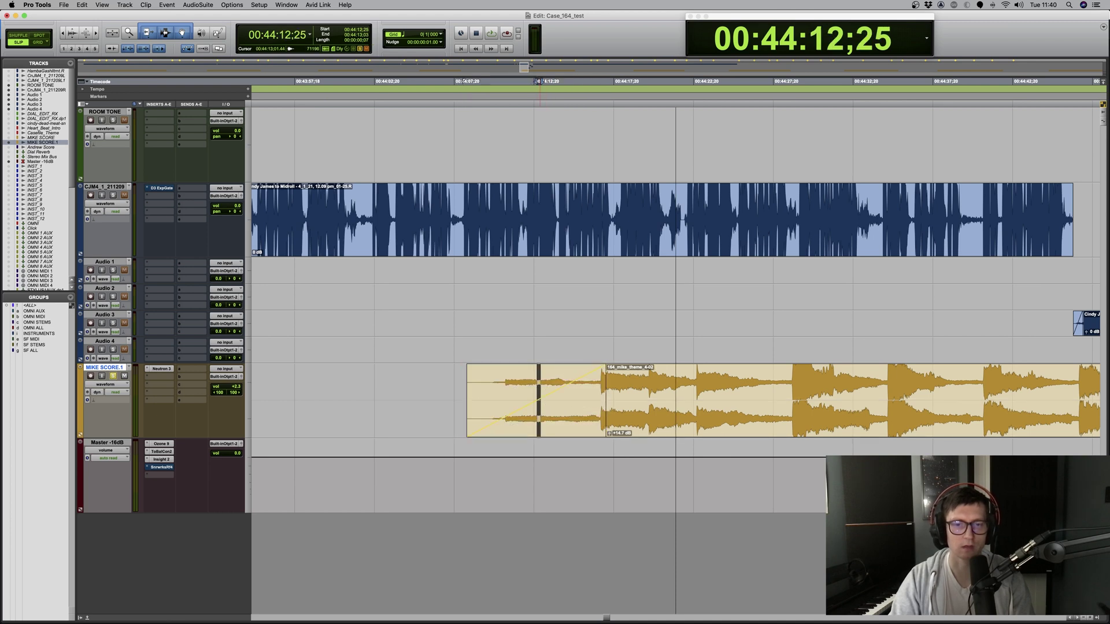
pyautogui.moveTo(540, 408)
pyautogui.mouseDown()
pyautogui.moveTo(540, 390)
pyautogui.moveTo(540, 408)
pyautogui.mouseUp()
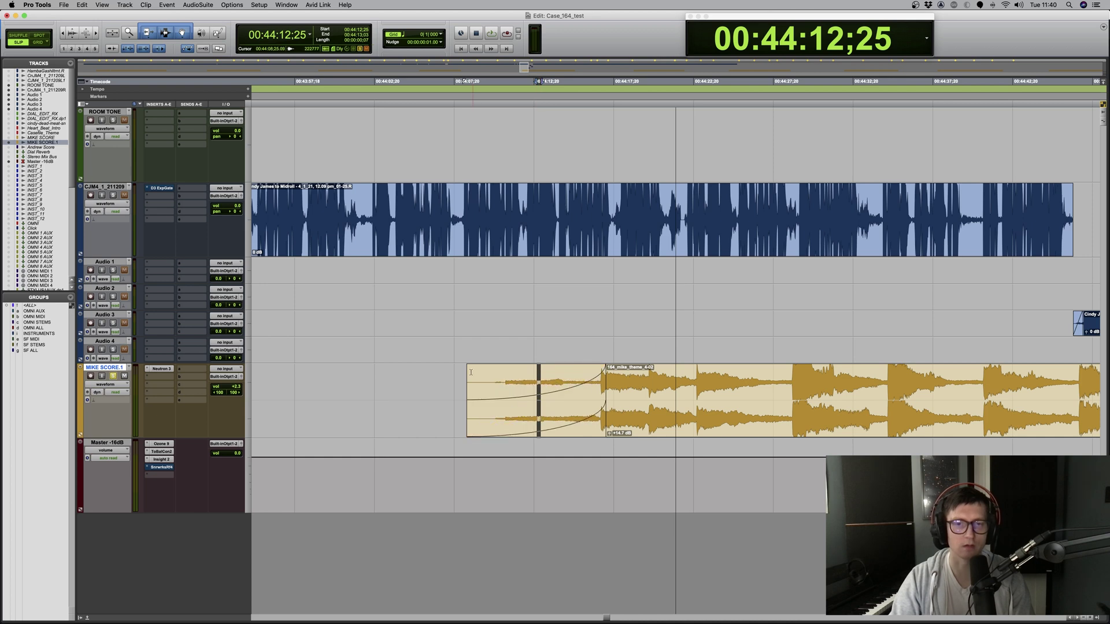
pyautogui.click(452, 385)
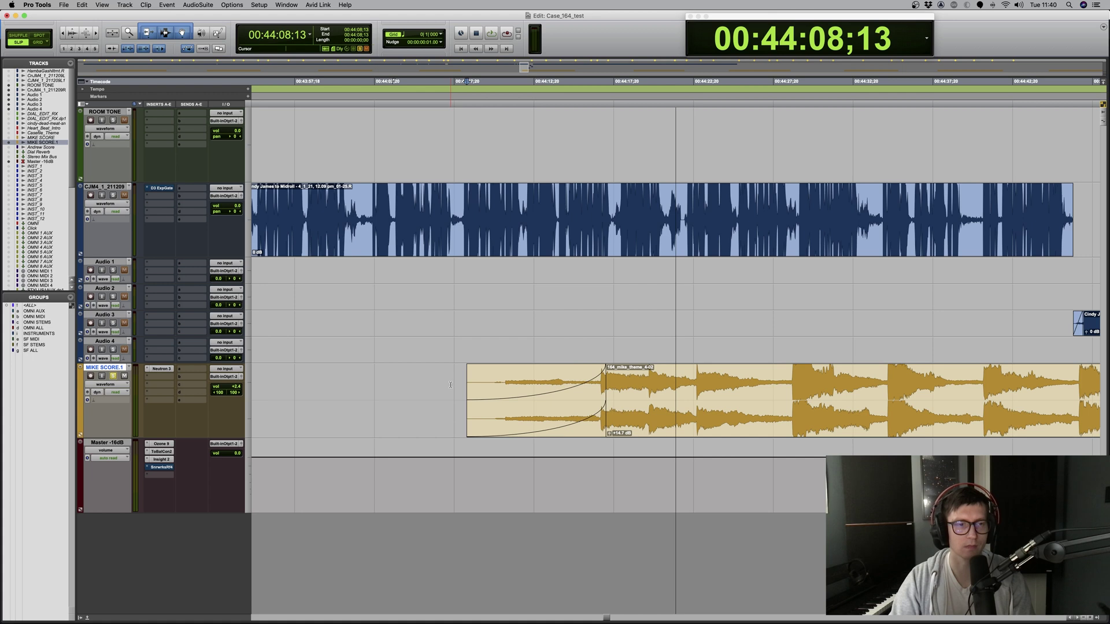
# Play the theme's entrance from 00:44:08;13 under the dialogue, and remove the fade-in from the clip.
pyautogui.press('space')
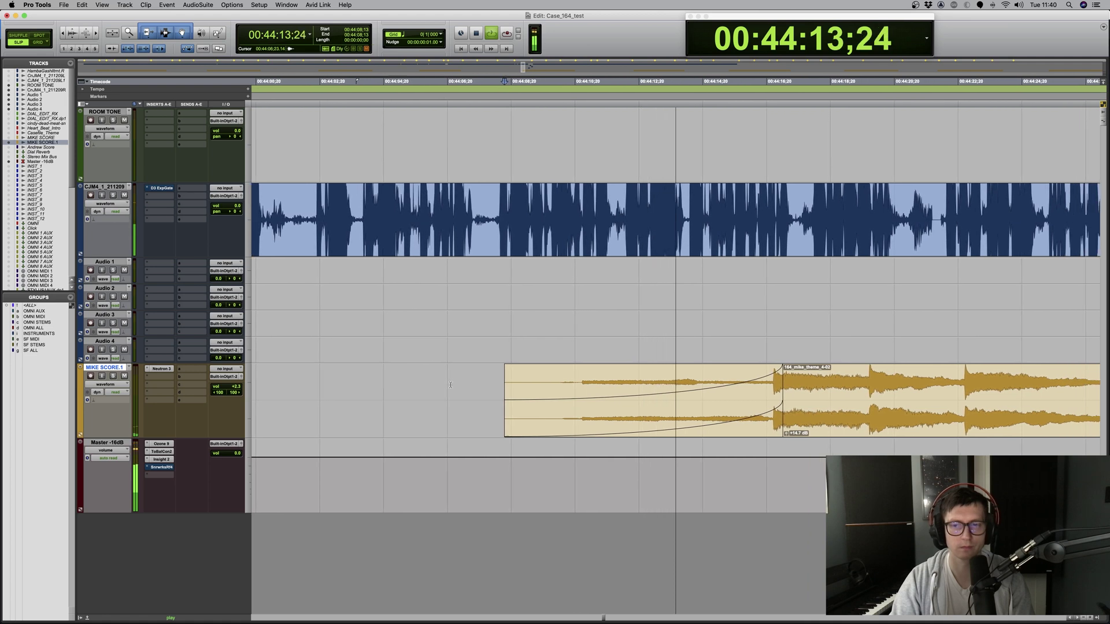
pyautogui.press('r')
pyautogui.press('r')
pyautogui.press('r')
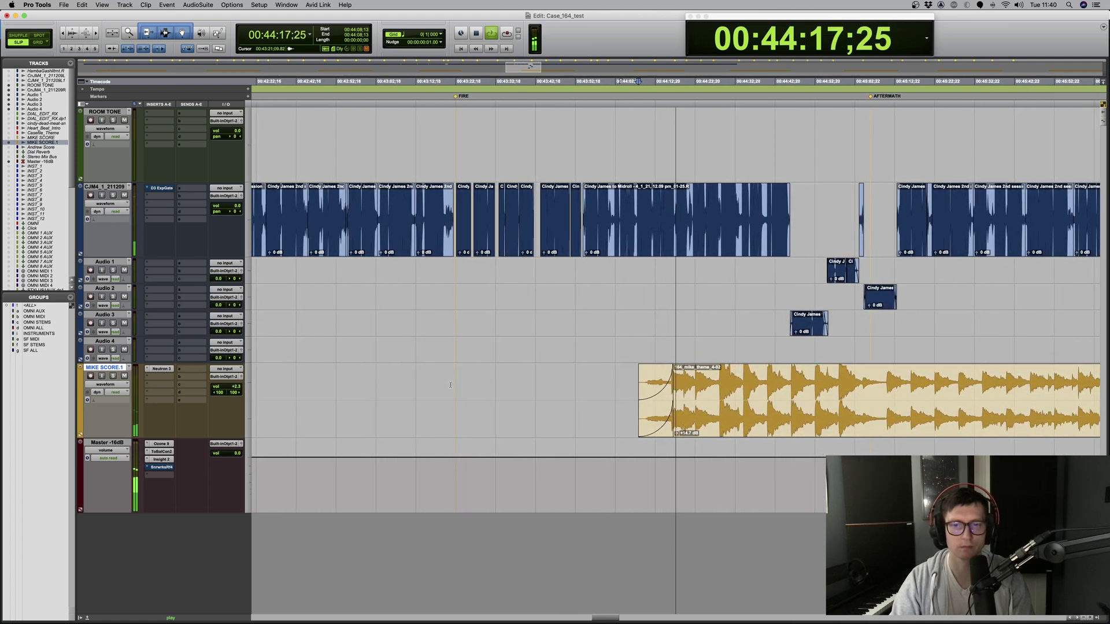
pyautogui.press('t')
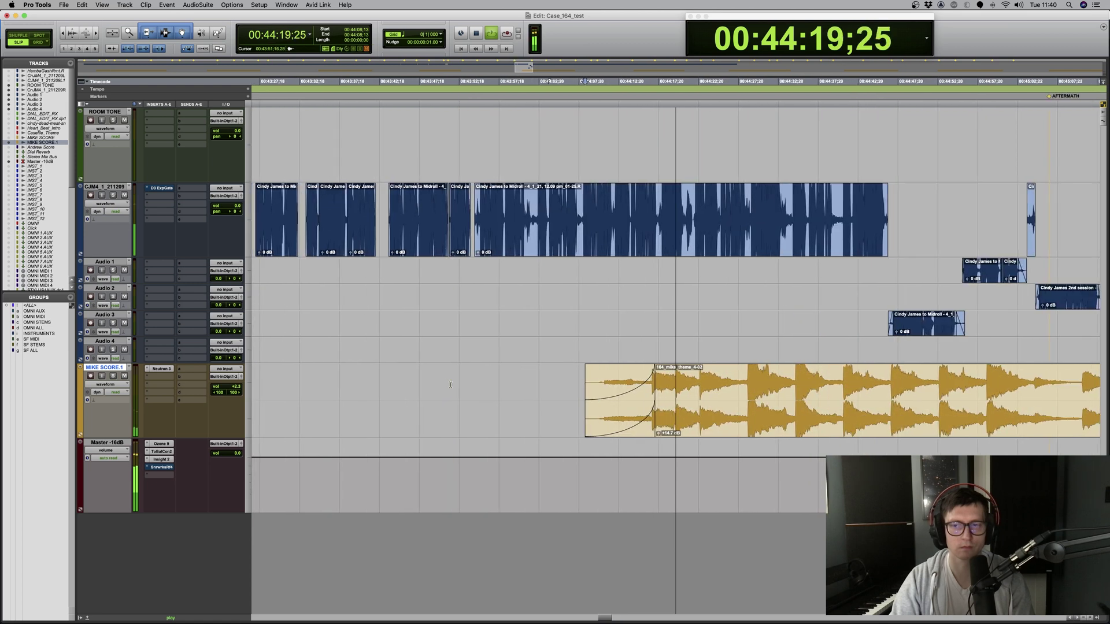
pyautogui.press('space')
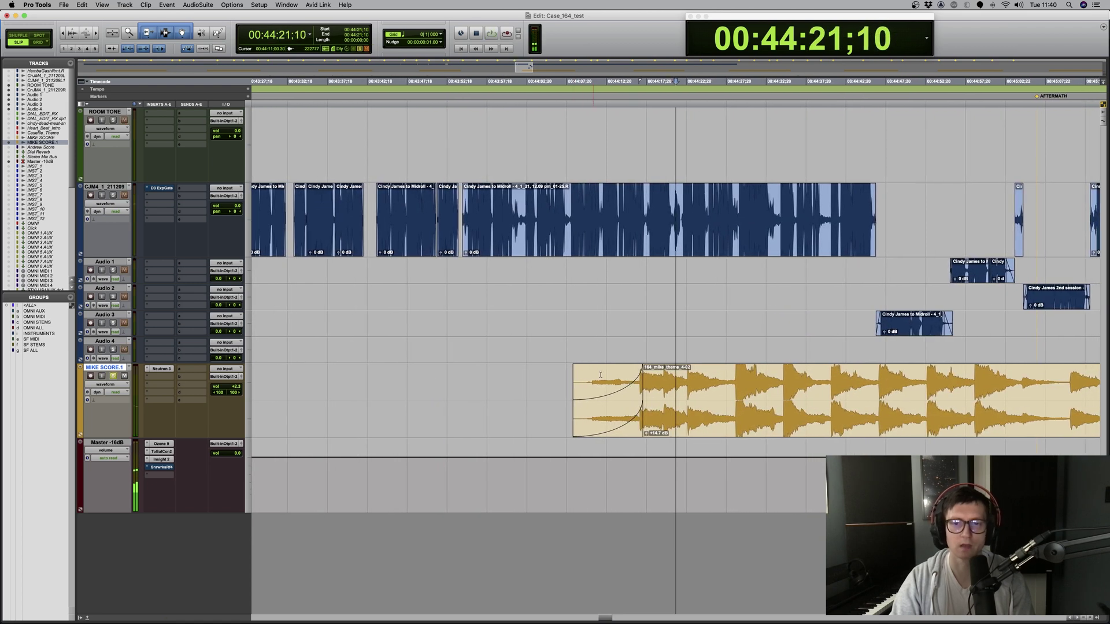
pyautogui.click(612, 433)
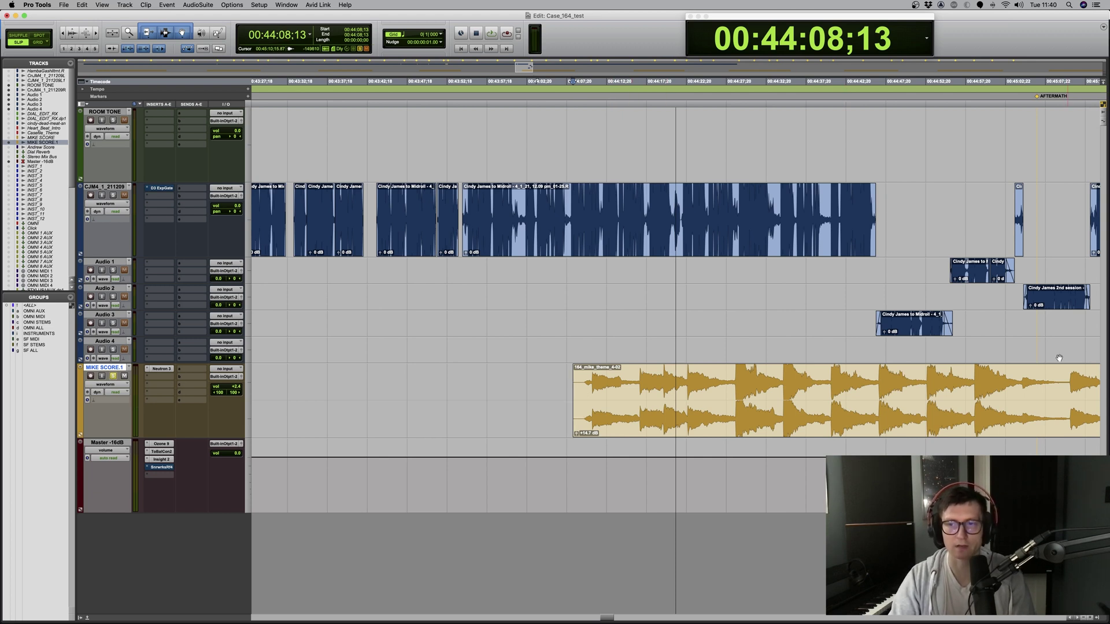
# Play the score from 00:44:58;24 and again near the AFTERMATH marker, beneath the separated dialogue clips.
pyautogui.click(971, 364)
pyautogui.press('e')
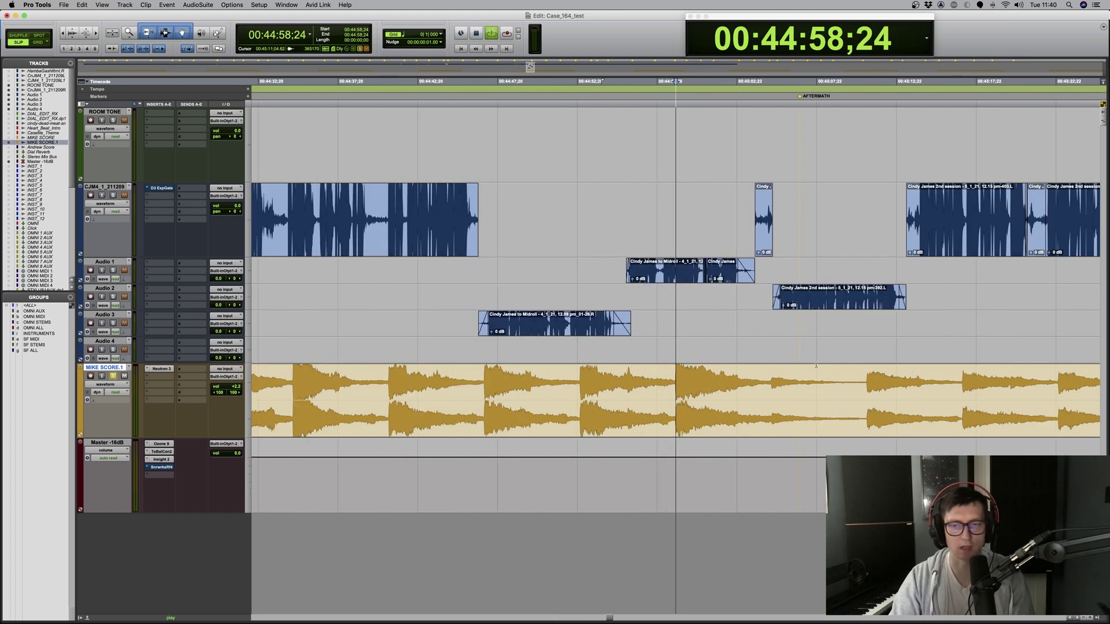
pyautogui.press('space')
pyautogui.press('e')
pyautogui.click(805, 375)
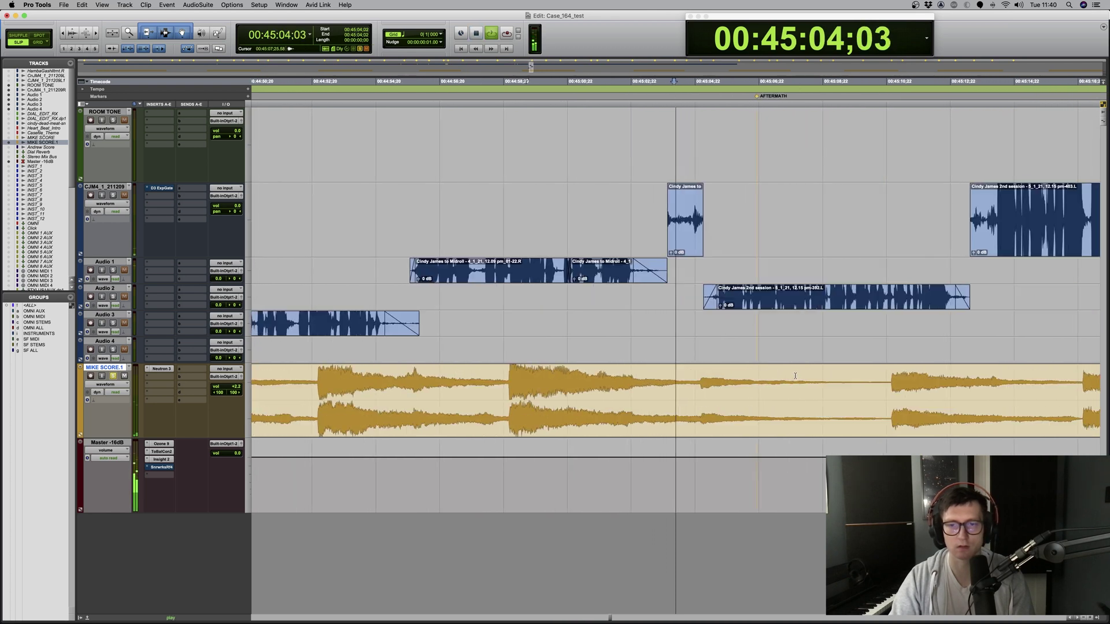
pyautogui.press('r')
pyautogui.press('r')
pyautogui.press('space')
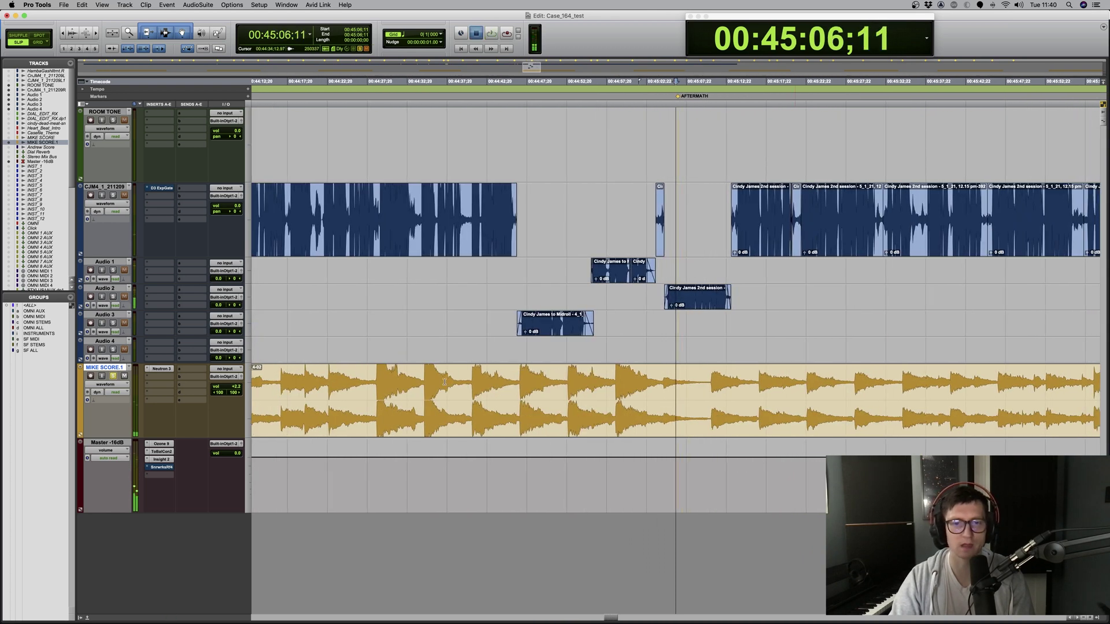
# Examine the full length of the theme clip and the empty score stretch between the FIRE marker and its start.
pyautogui.press('r')
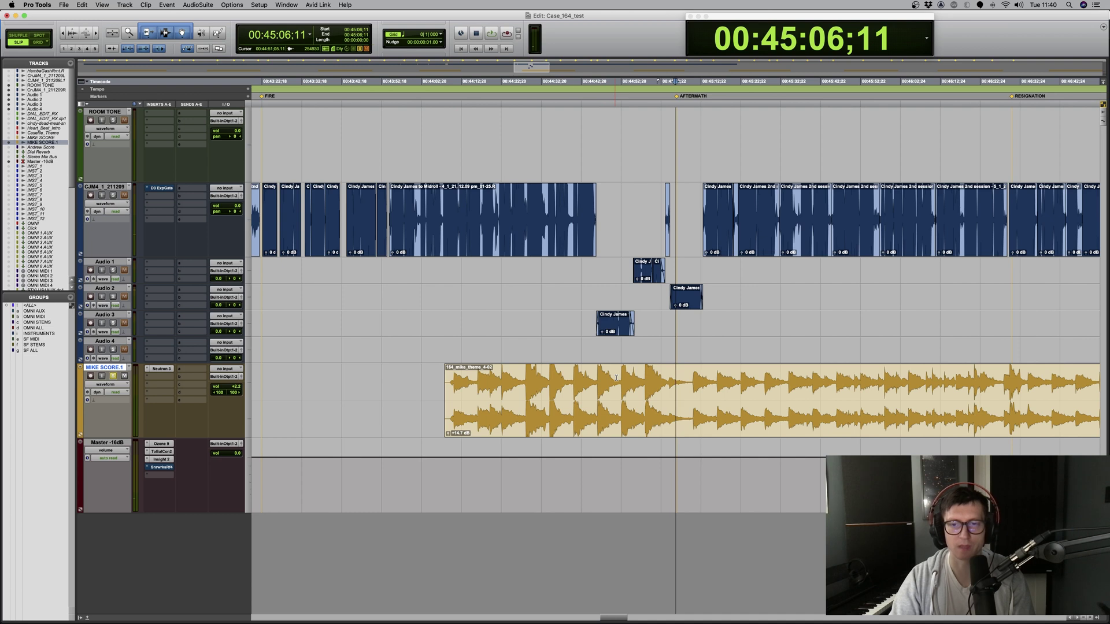
pyautogui.press('r')
pyautogui.press('r')
pyautogui.click(783, 424)
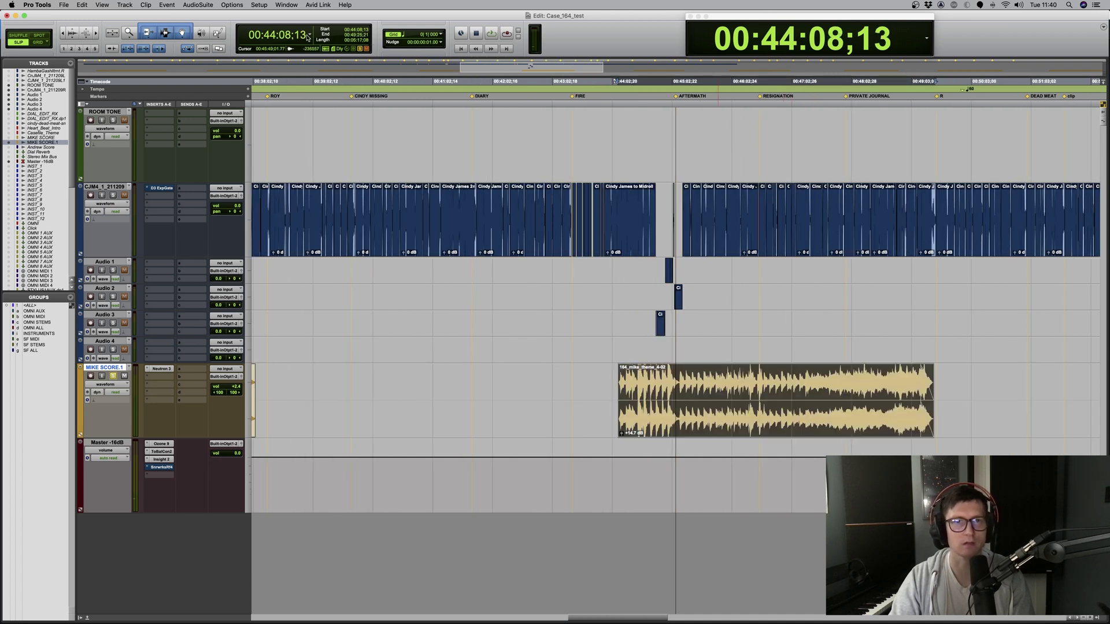
pyautogui.click(692, 374)
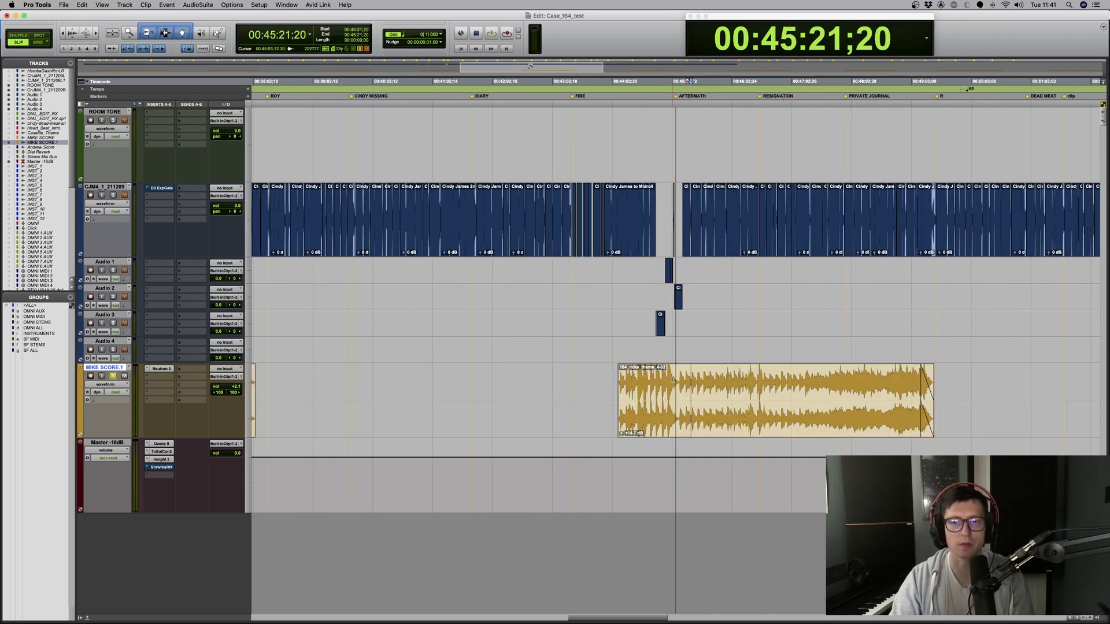
pyautogui.click(673, 380)
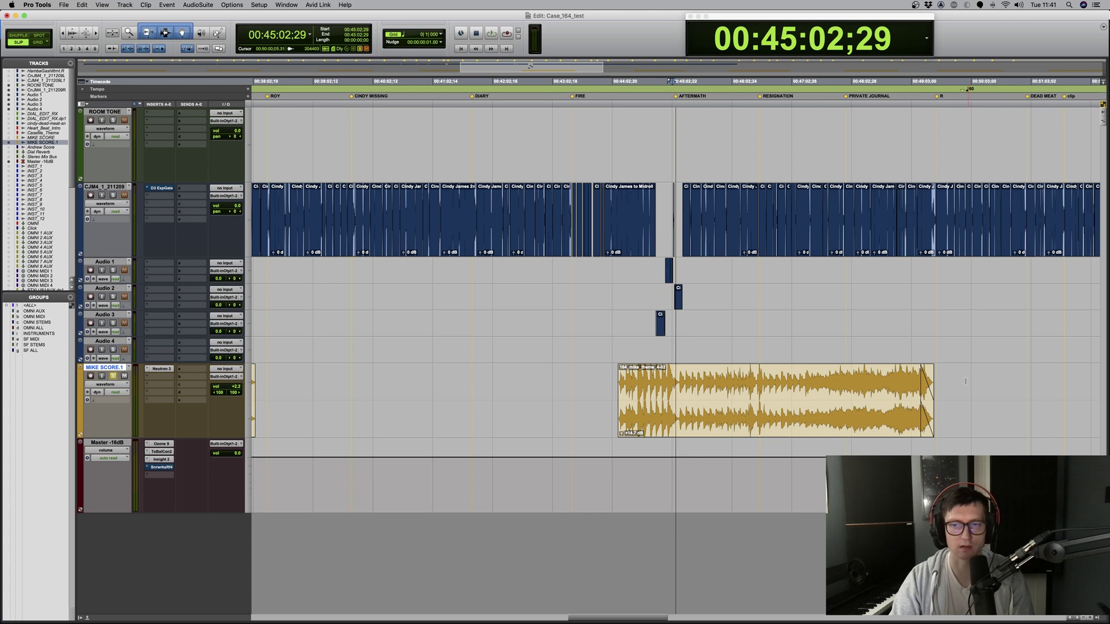
pyautogui.moveTo(571, 374); pyautogui.dragTo(618, 376)
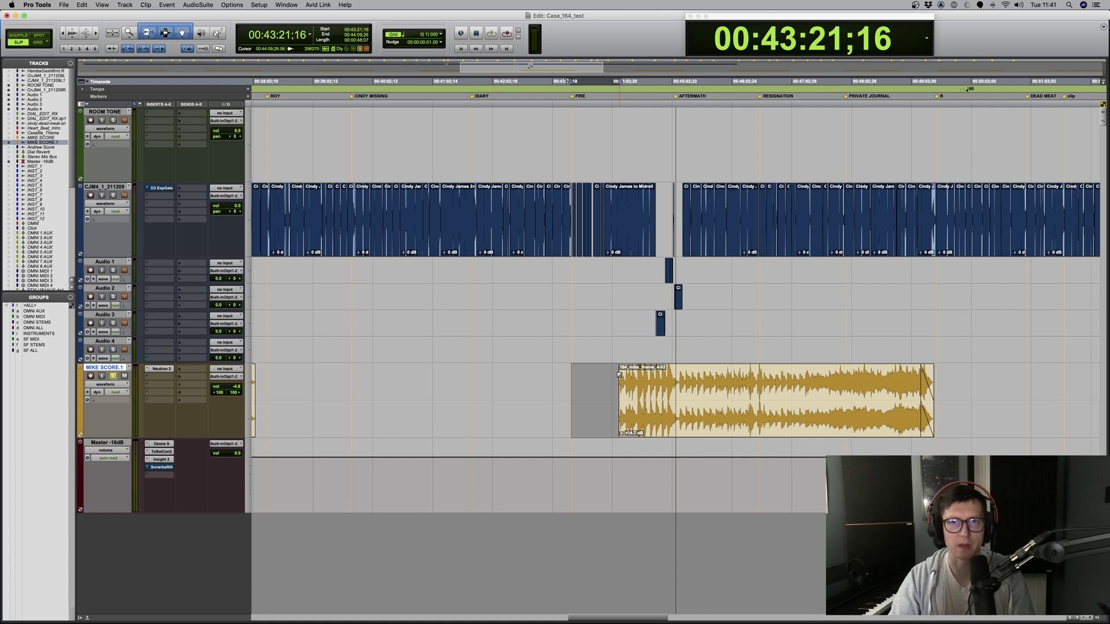
# Examine the theme's opening section, selecting from the quiet passage after the AFTERMATH marker back to the clip's start.
pyautogui.scroll(5, 619, 375)
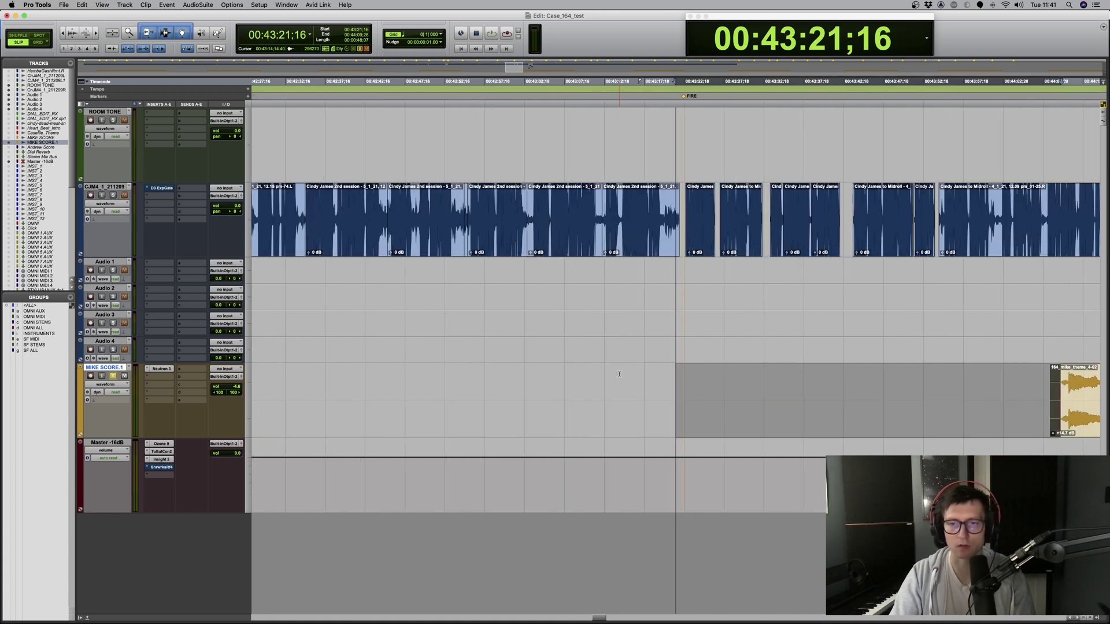
pyautogui.hscroll(4, 620, 370)
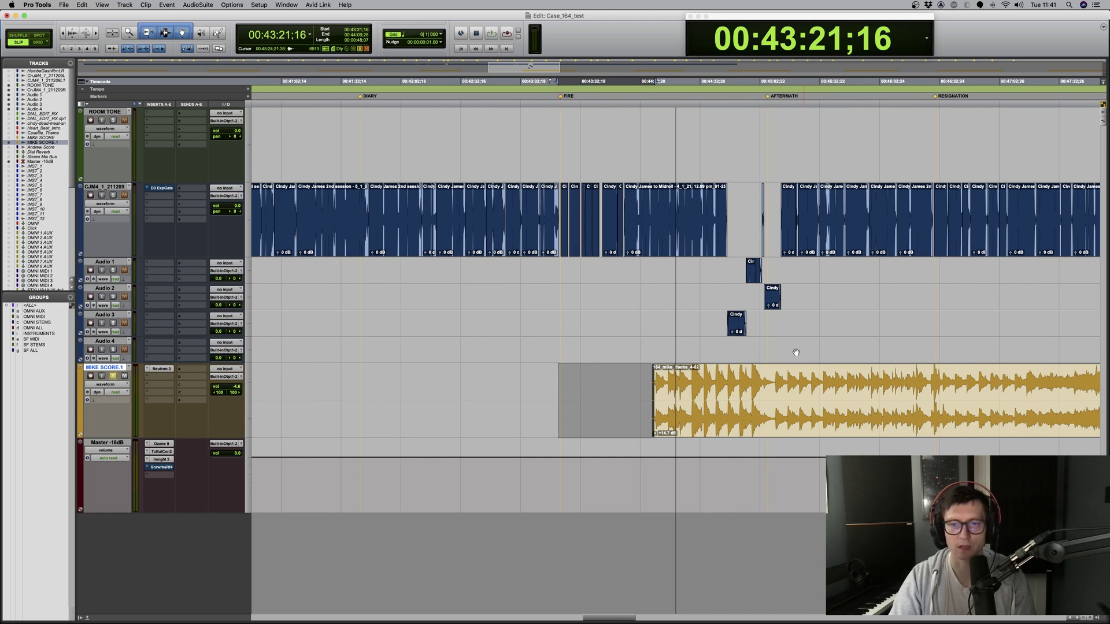
pyautogui.click(722, 376)
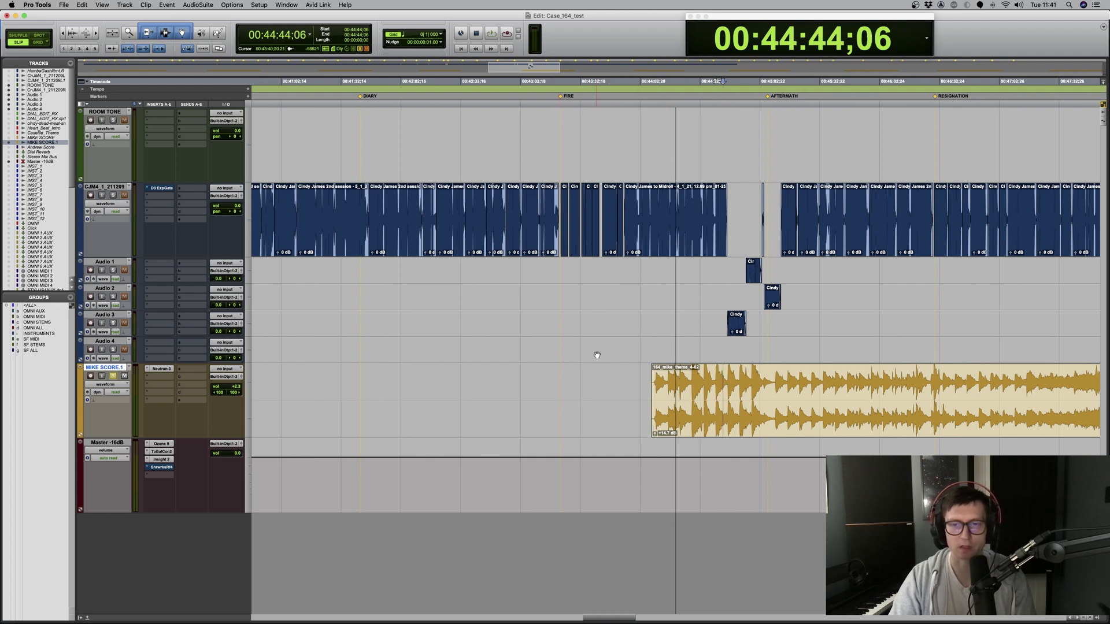
pyautogui.click(709, 374)
pyautogui.scroll(2, 711, 373)
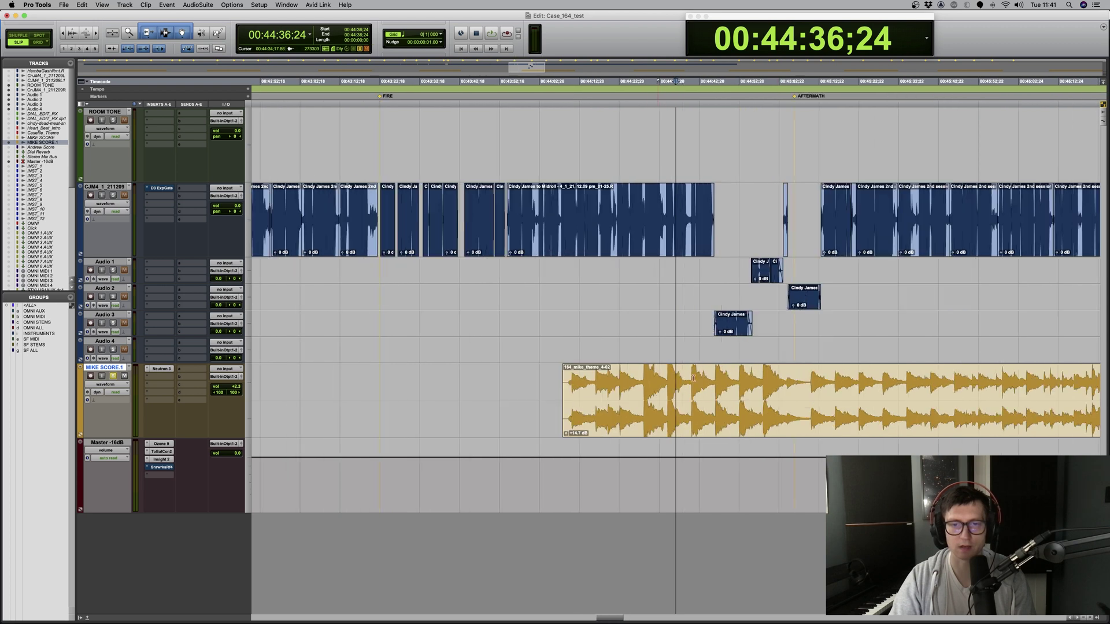
pyautogui.moveTo(812, 374); pyautogui.dragTo(565, 374)
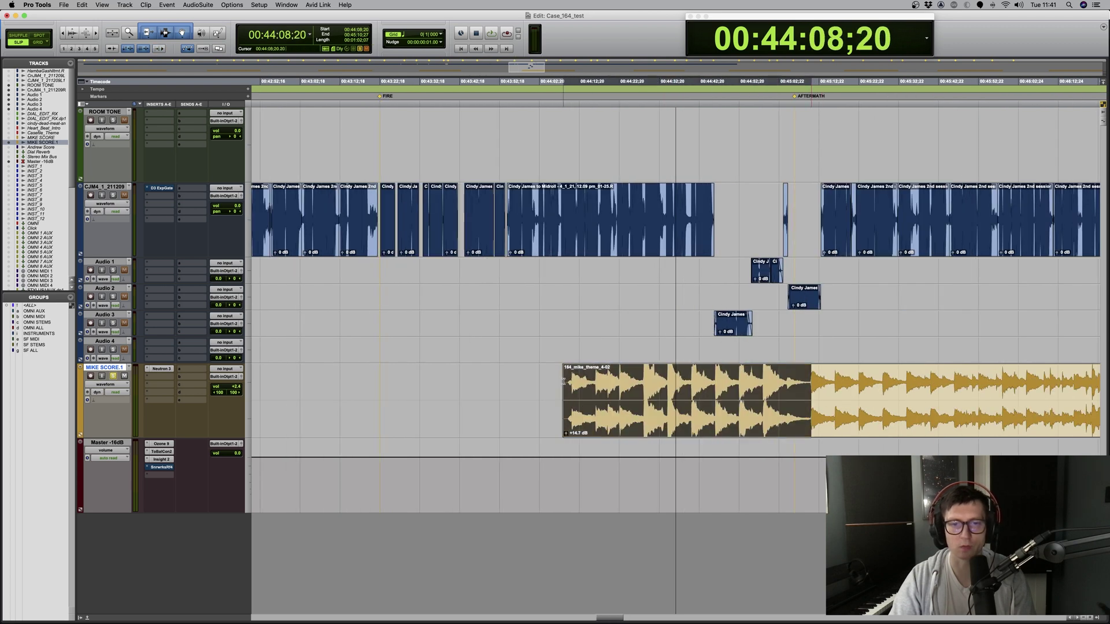
pyautogui.click(537, 373)
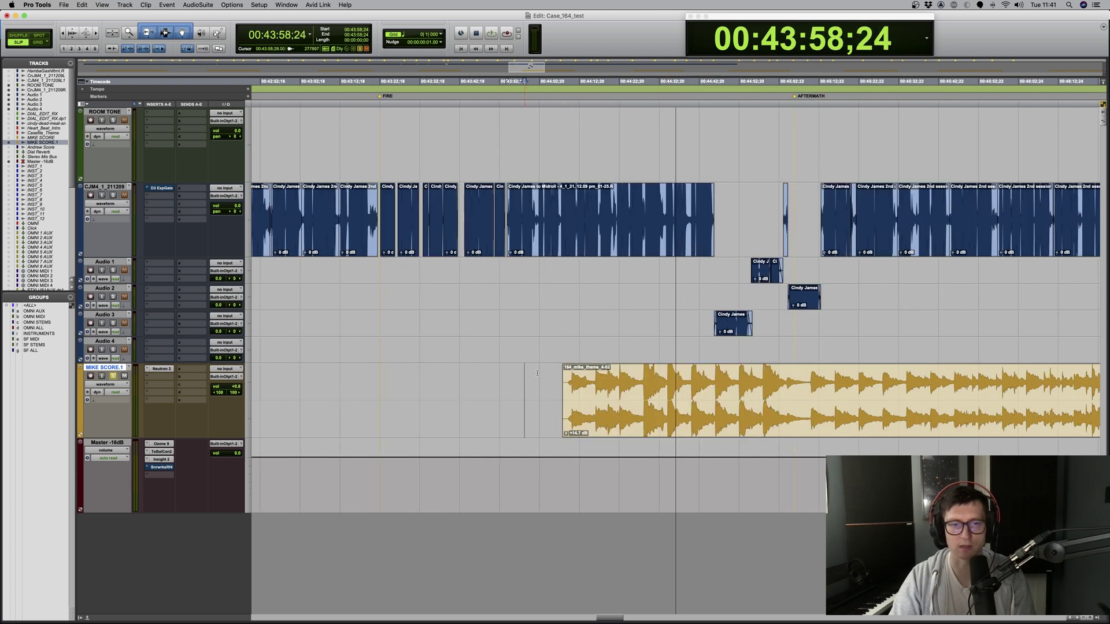
# Play the score from 00:45:04;26 and separate the theme clip at 00:45:10;26, where the next note begins.
pyautogui.click(811, 375)
pyautogui.scroll(3, 558, 370)
pyautogui.click(490, 375)
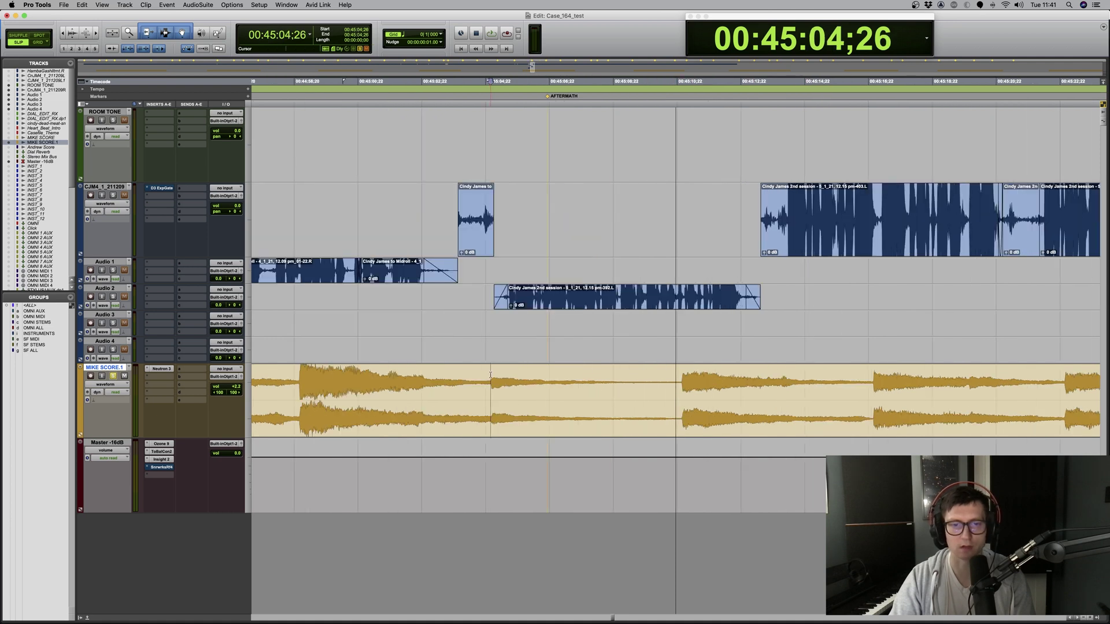
pyautogui.press('space')
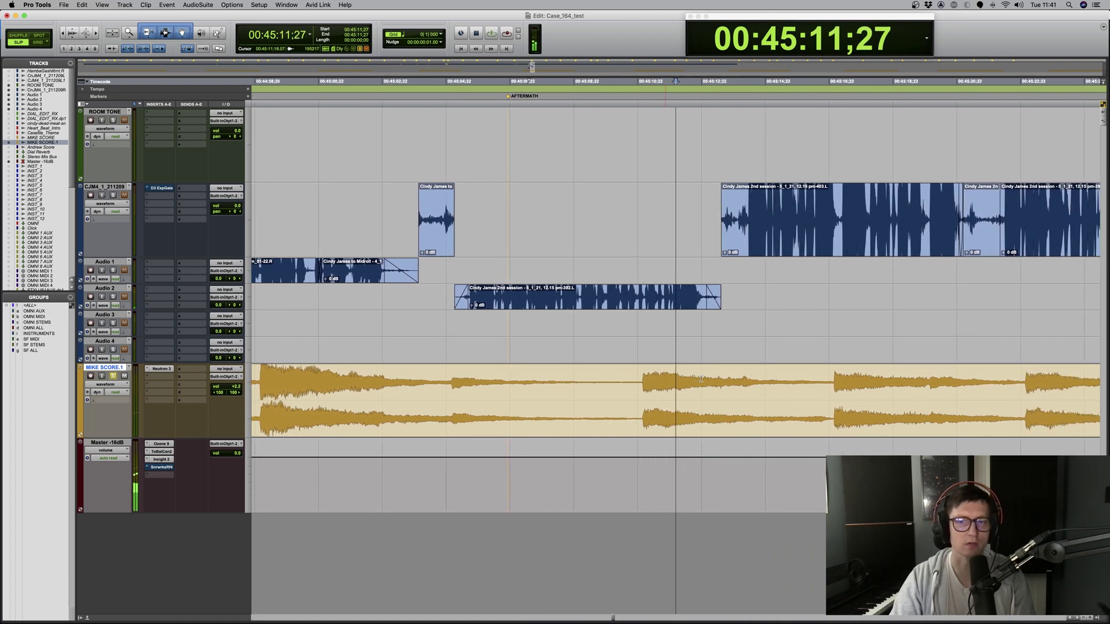
pyautogui.click(641, 374)
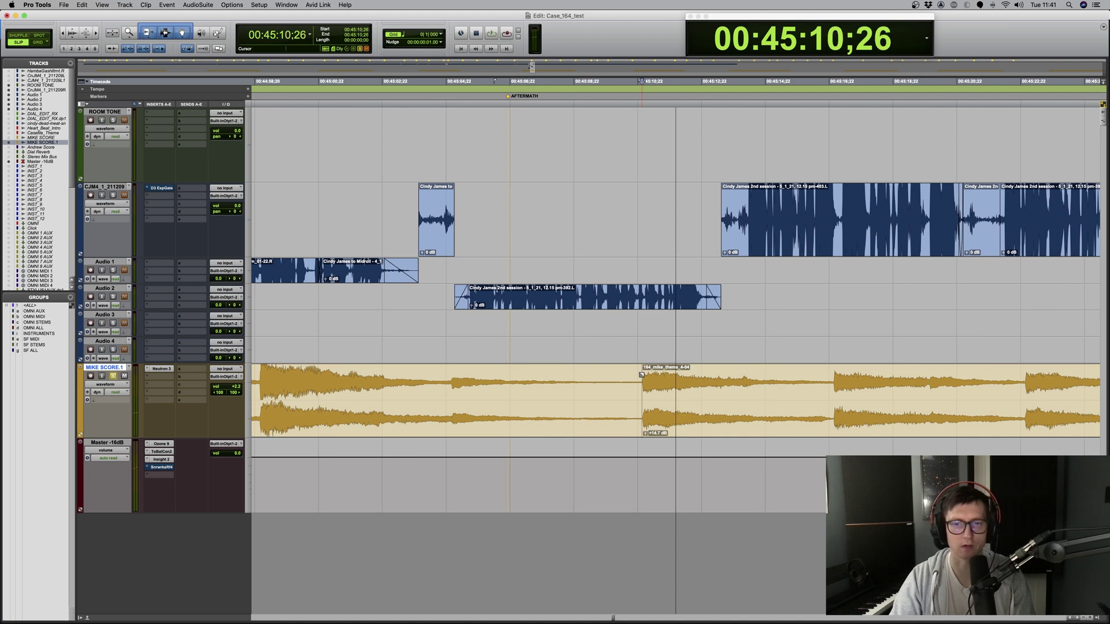
# Locate the loud theme note before the AFTERMATH marker and place the edit cursor at its onset, 00:44:28;26.
pyautogui.press('r')
pyautogui.press('r')
pyautogui.press('r')
pyautogui.click(507, 374)
pyautogui.press('t')
pyautogui.press('t')
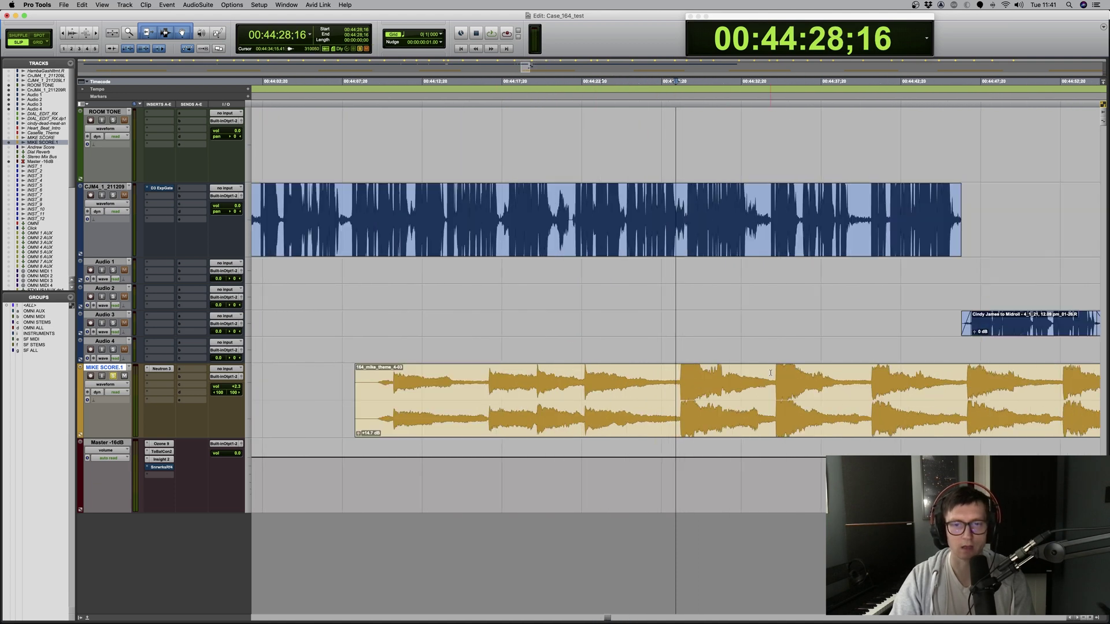
pyautogui.press('t')
pyautogui.press('t')
pyautogui.press('t')
pyautogui.click(716, 371)
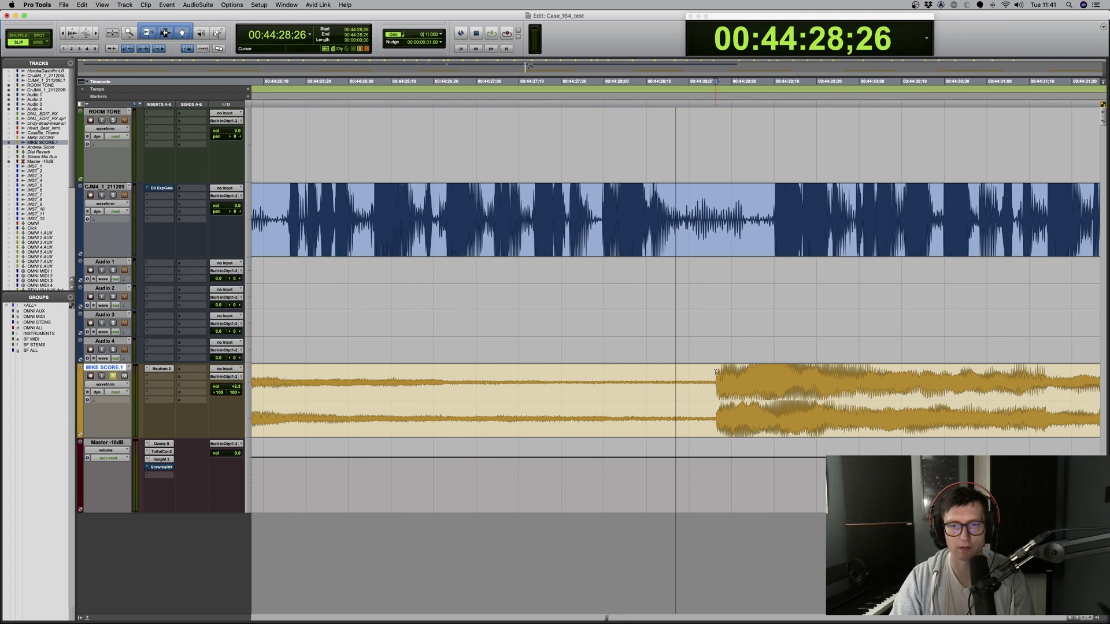
# Copy the theme's opening section earlier on the score track, starting at 00:43:26;06 and running up to the loud note.
pyautogui.press('r')
pyautogui.press('r')
pyautogui.press('r')
pyautogui.press('r')
pyautogui.press('r')
pyautogui.moveTo(794, 420); pyautogui.dragTo(626, 413)
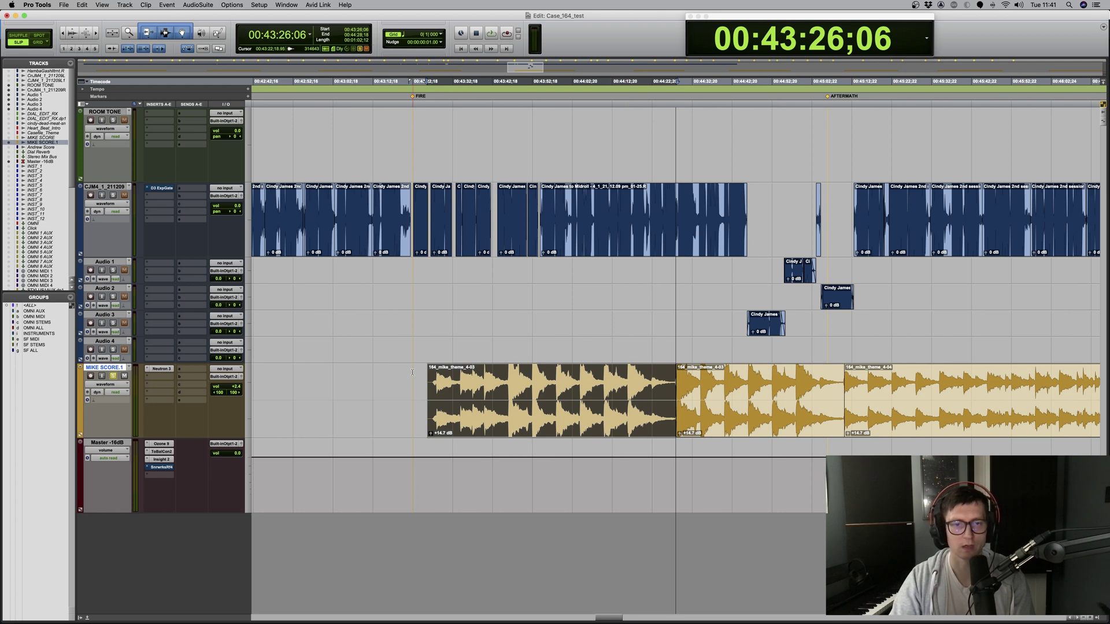
# Shift the copied opening section slightly later to start at 00:43:26;13, so its end meets the loud note's onset.
pyautogui.click(631, 386)
pyautogui.moveTo(511, 376); pyautogui.dragTo(717, 403)
pyautogui.press('Tab')
pyautogui.press('t')
pyautogui.press('t')
pyautogui.press('t')
pyautogui.press('t')
pyautogui.press('t')
pyautogui.press('t')
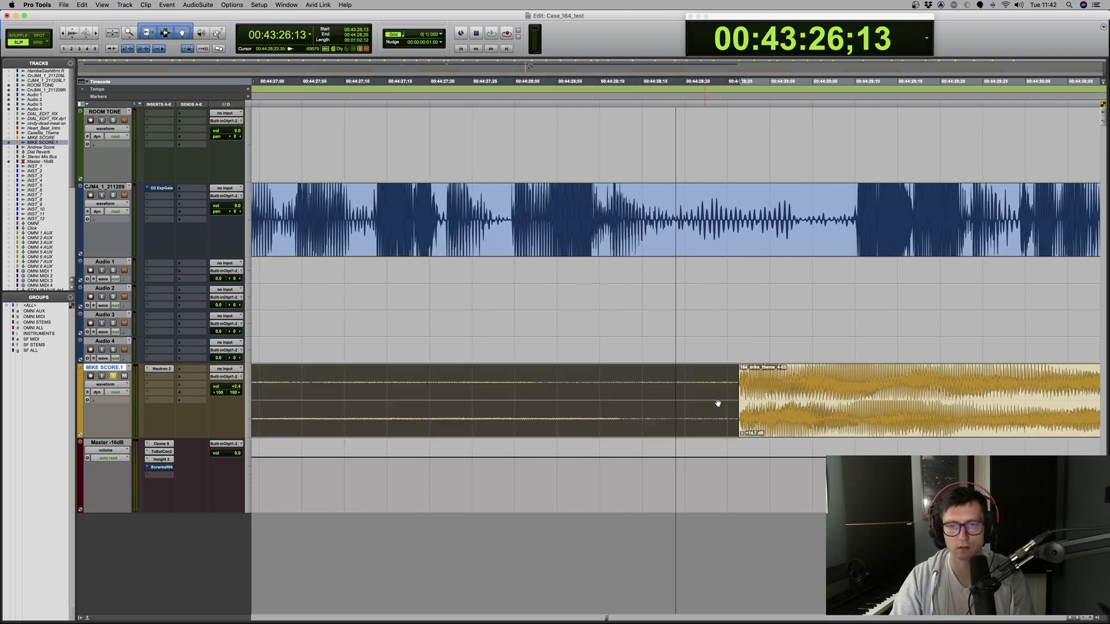
# Crossfade the join between the copied opening section and the loud note at 00:44:28;25.
pyautogui.click(729, 374)
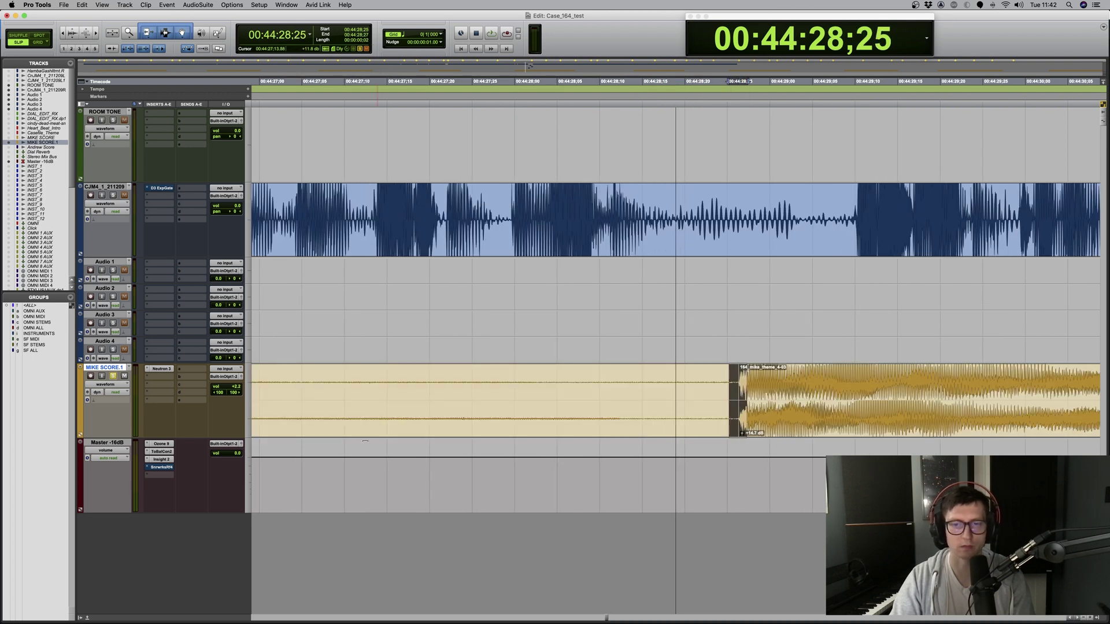
pyautogui.press('r')
pyautogui.press('r')
pyautogui.press('r')
pyautogui.press('r')
pyautogui.press('r')
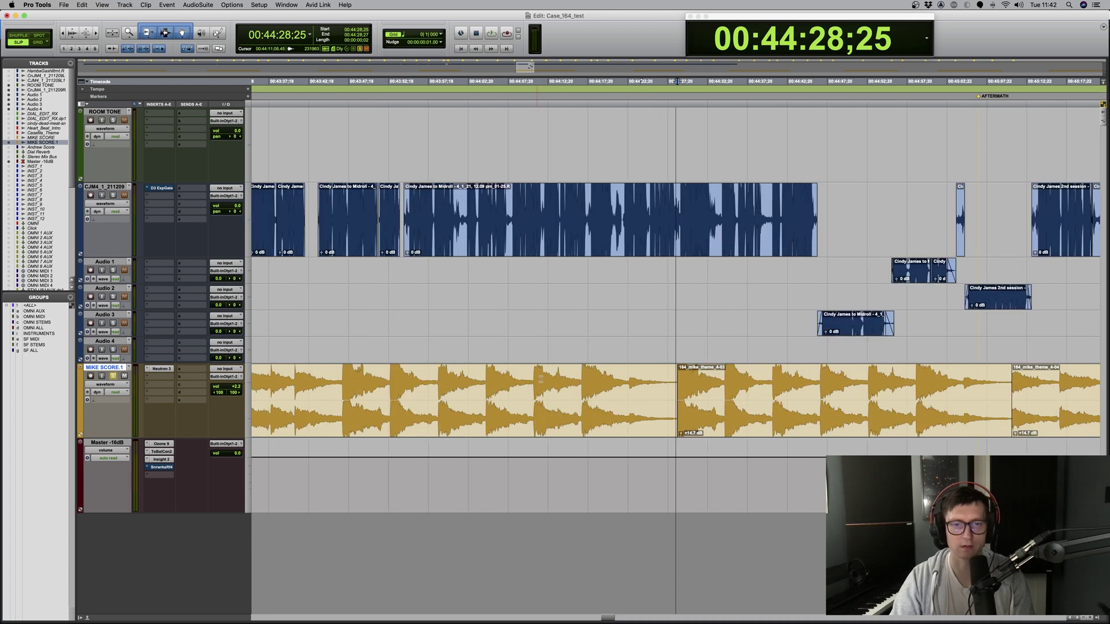
# Play the score from 00:44:19;26 across the new crossfade to check the transition under the dialogue.
pyautogui.click(541, 379)
pyautogui.press('t')
pyautogui.press('t')
pyautogui.press('space')
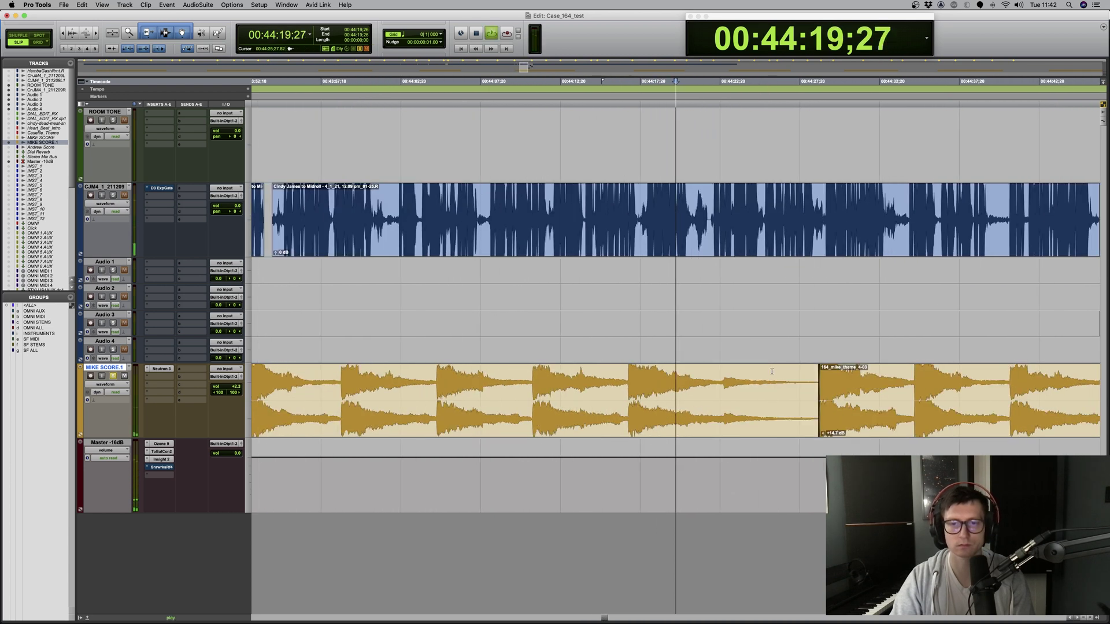
pyautogui.press('t')
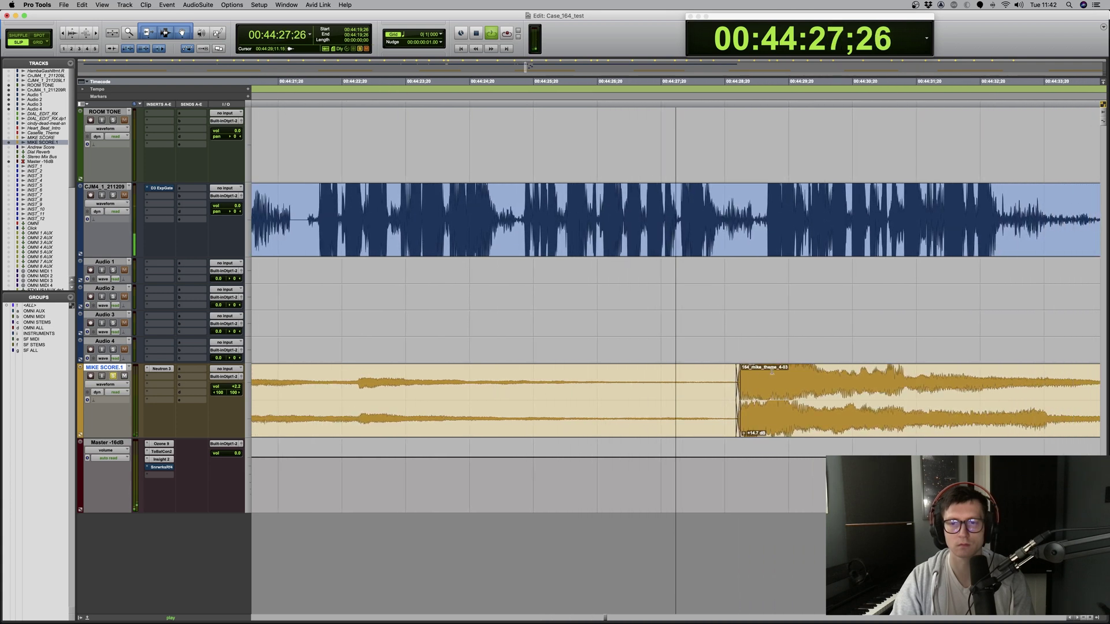
pyautogui.press('super+bracketleft')
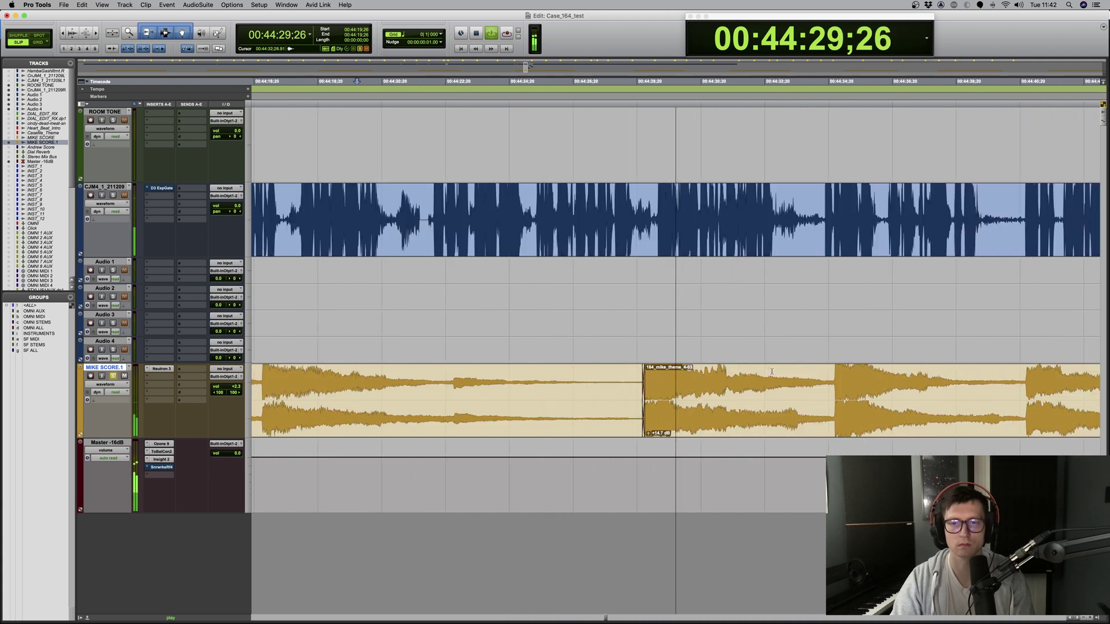
pyautogui.press('super+bracketleft')
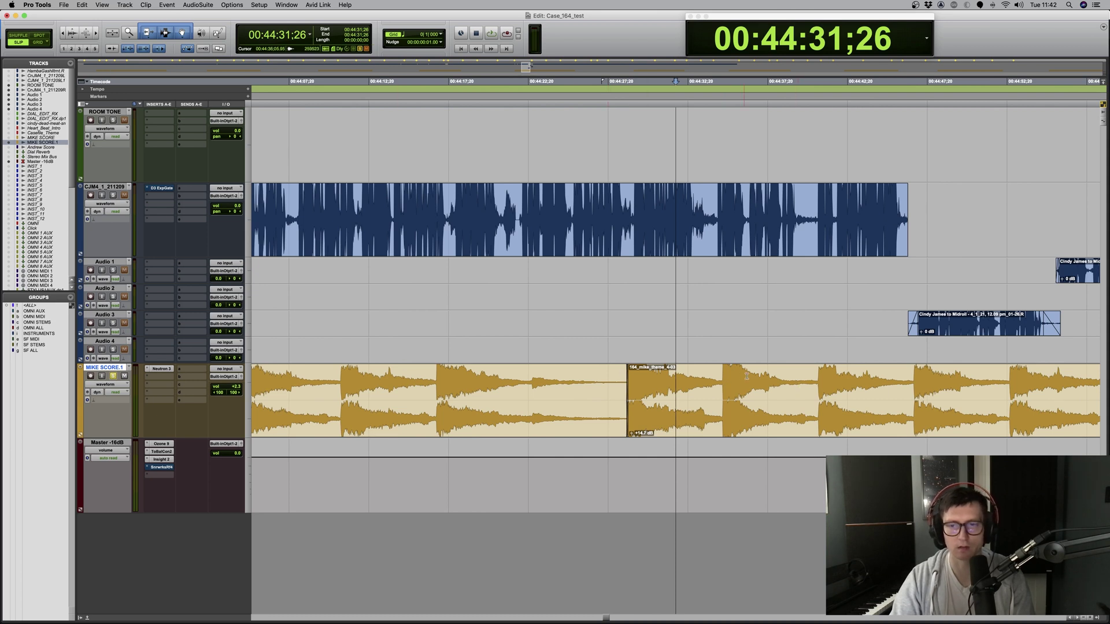
# Separate the theme at 00:44:39;21 and place a copy of the section before it slightly earlier, overlapping the original.
pyautogui.click(793, 370)
pyautogui.click(800, 370)
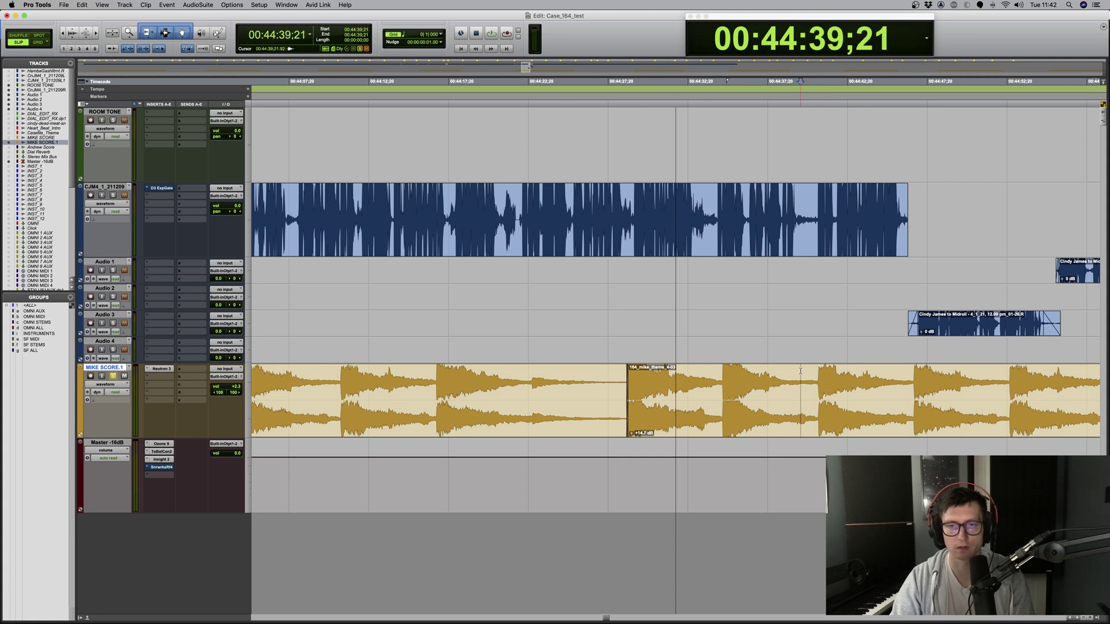
pyautogui.moveTo(772, 415); pyautogui.dragTo(749, 416)
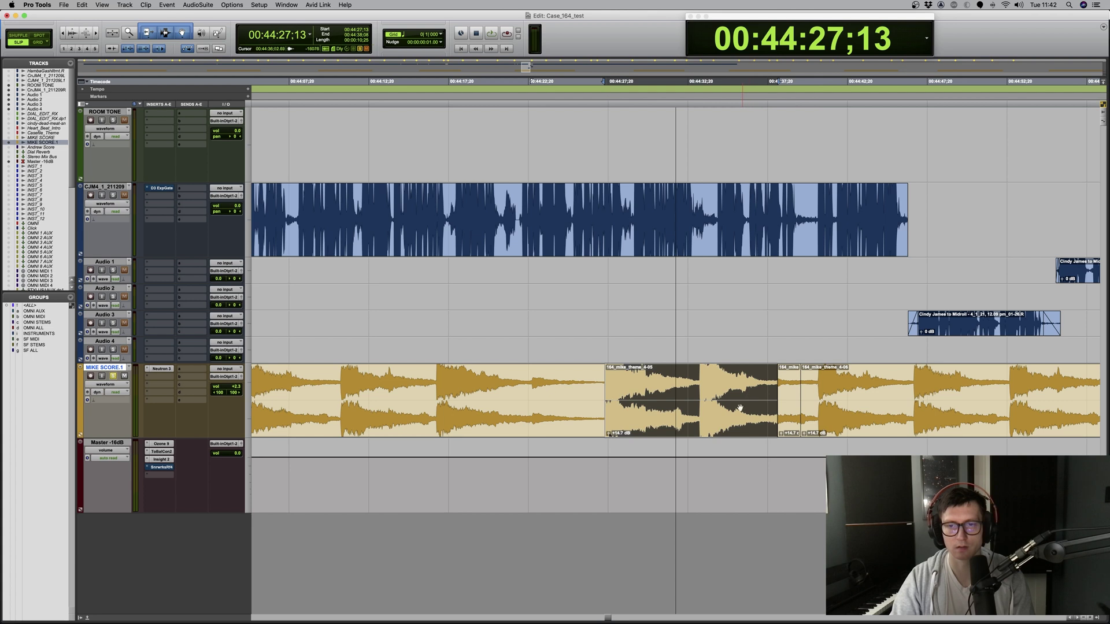
pyautogui.scroll(3, 740, 408)
pyautogui.moveTo(771, 417); pyautogui.dragTo(796, 415)
# Play the rearranged theme from 00:44:35;03 and again from 00:44:37;12, listening to the join in the dialogue pause.
pyautogui.click(727, 375)
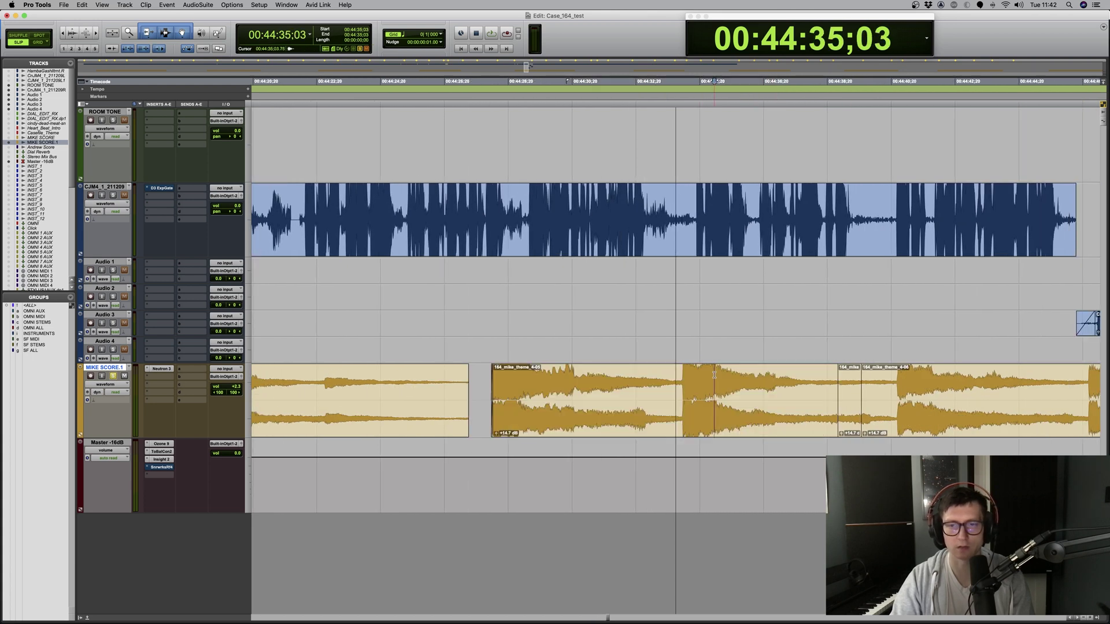
pyautogui.press('space')
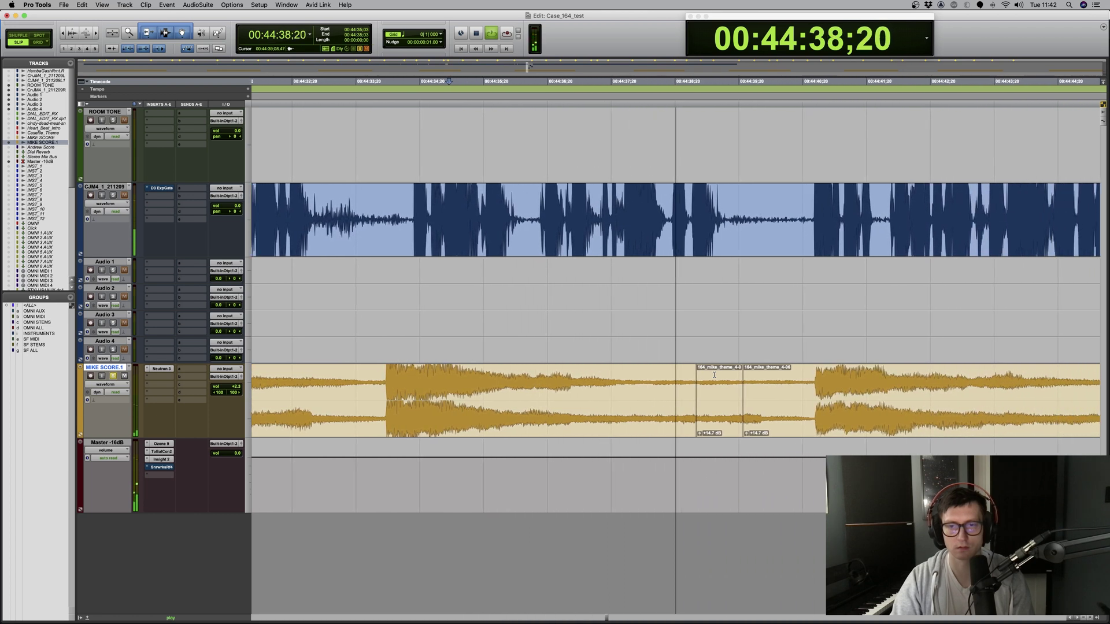
pyautogui.press('space')
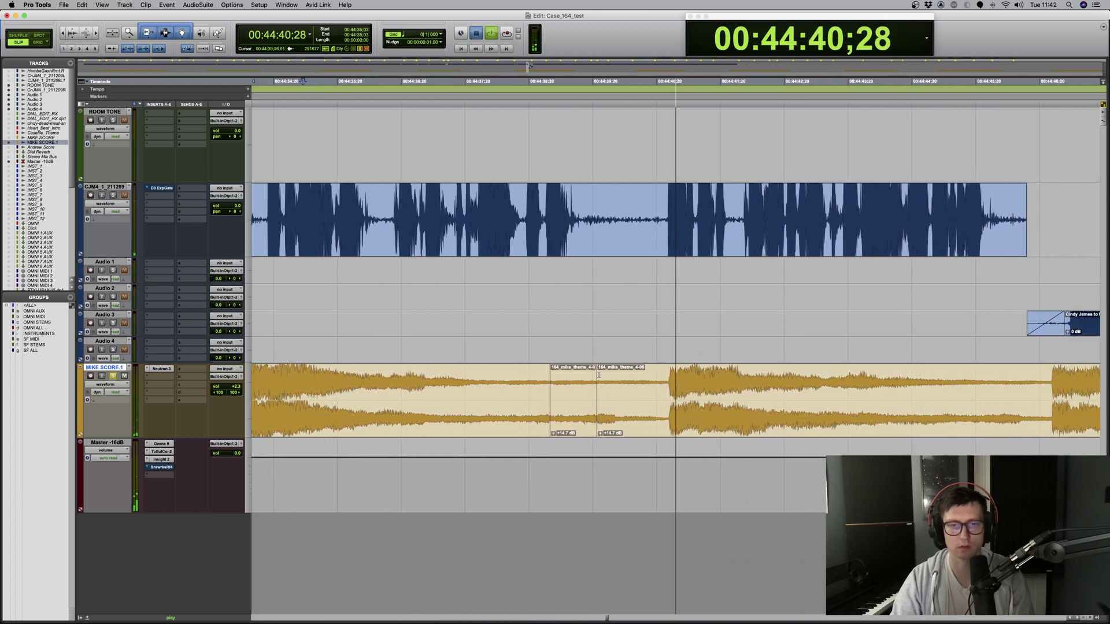
pyautogui.press('super+bracketright')
pyautogui.press('super+bracketright')
pyautogui.press('space')
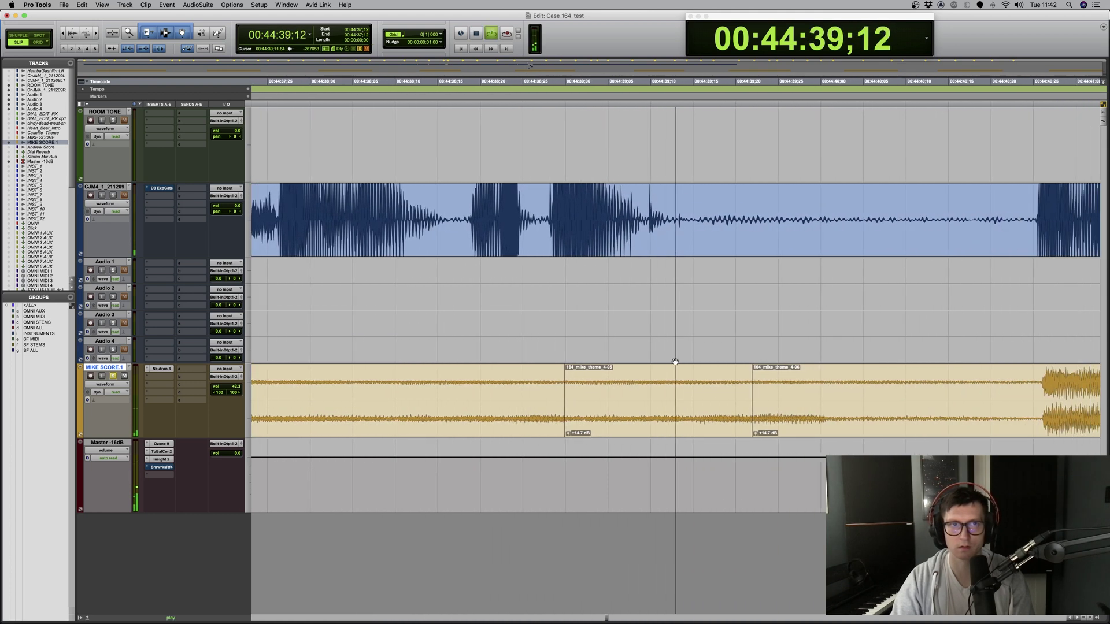
pyautogui.press('space')
# Crossfade the theme join around 00:44:38;28 and play across it from 00:44:37;14.
pyautogui.moveTo(486, 377); pyautogui.dragTo(510, 377)
pyautogui.press('f')
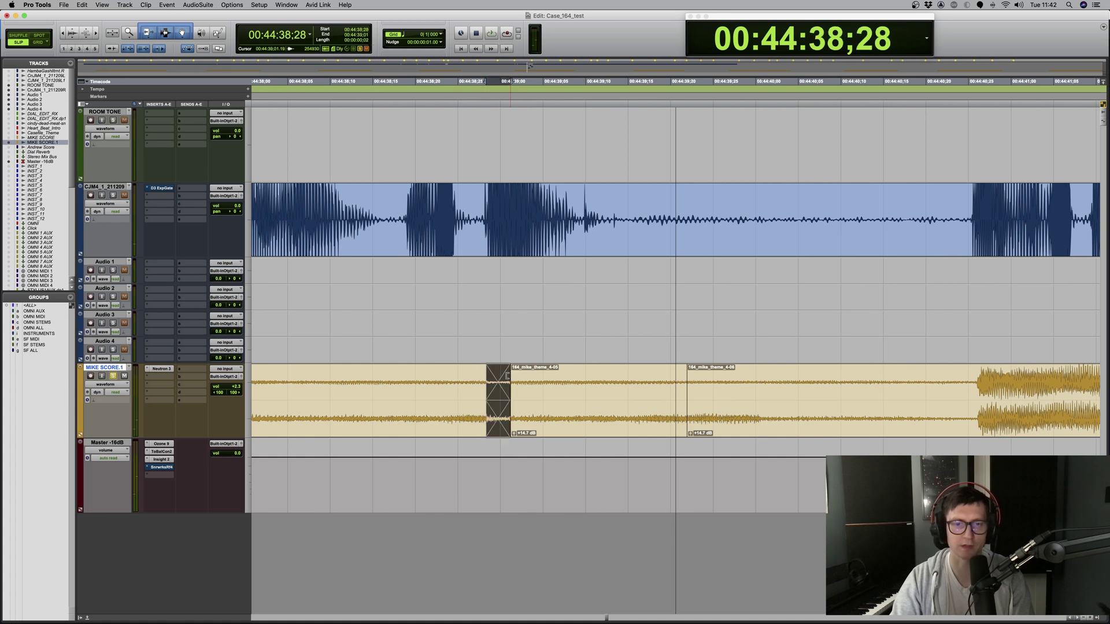
pyautogui.press('r')
pyautogui.click(395, 376)
pyautogui.press('space')
pyautogui.press('t')
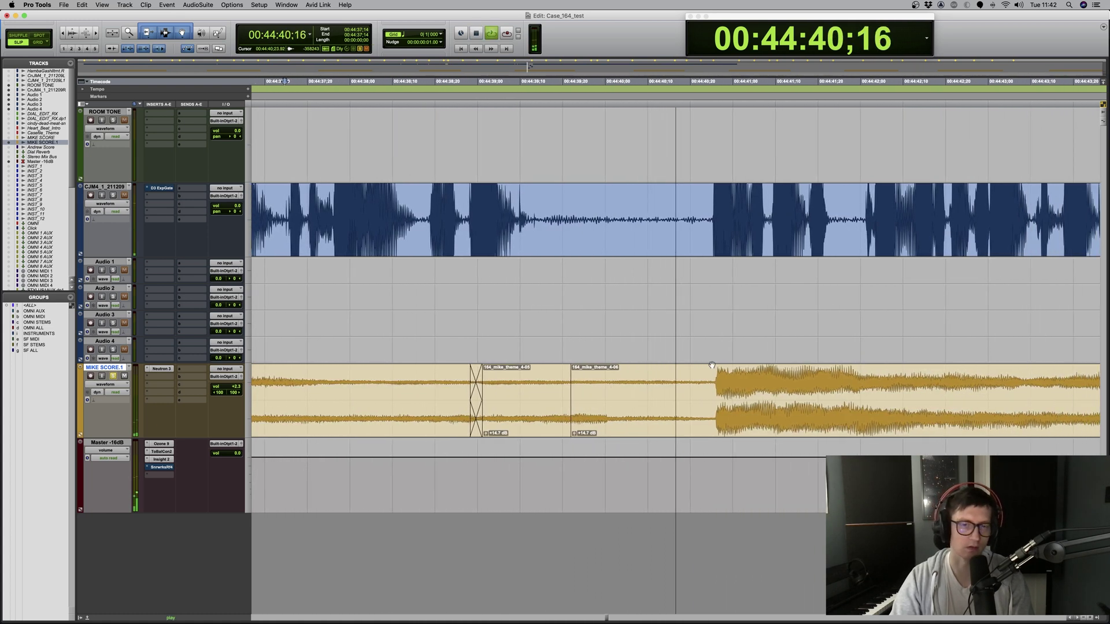
pyautogui.press('space')
# Shift the crossfade slightly later to start at 00:44:38;29 and lengthen it to 3 frames.
pyautogui.press('r')
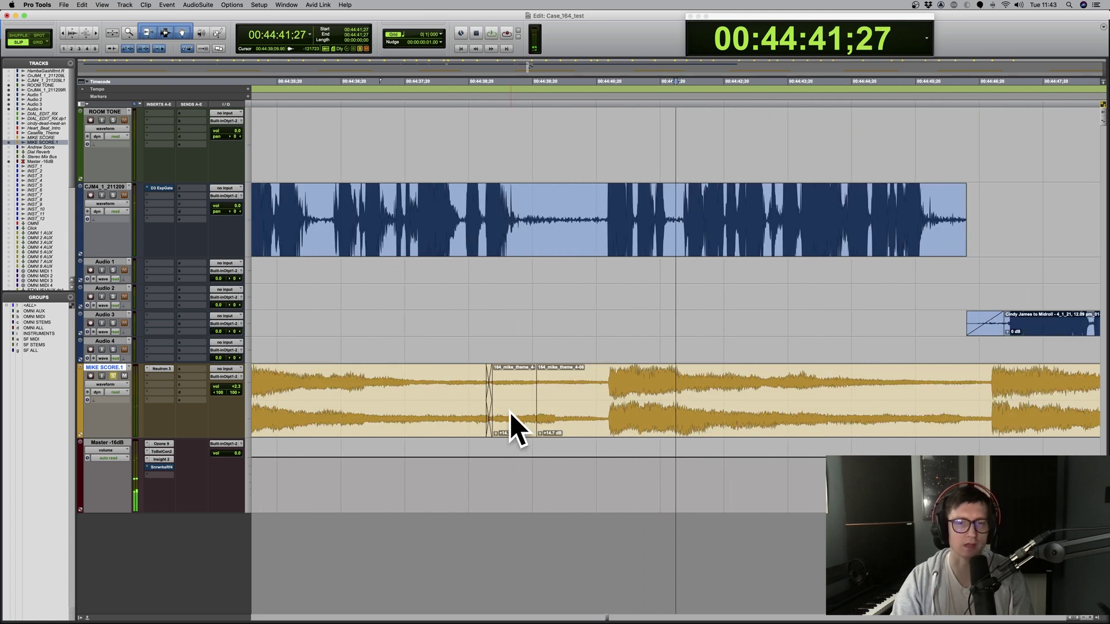
pyautogui.moveTo(491, 431); pyautogui.dragTo(493, 430)
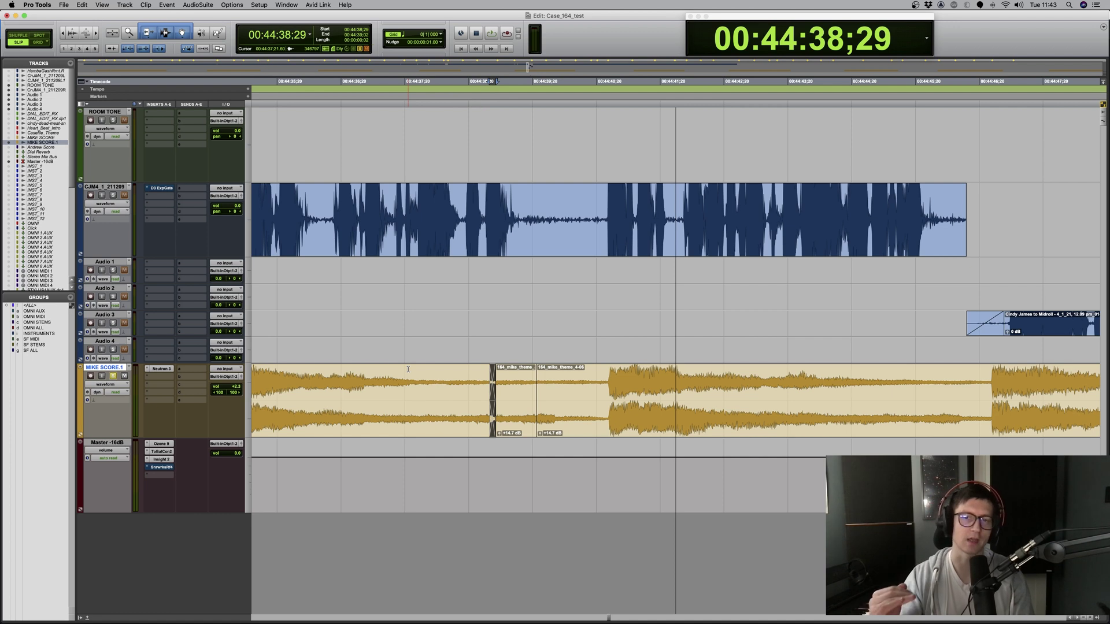
pyautogui.press('t')
pyautogui.press('t')
pyautogui.press('t')
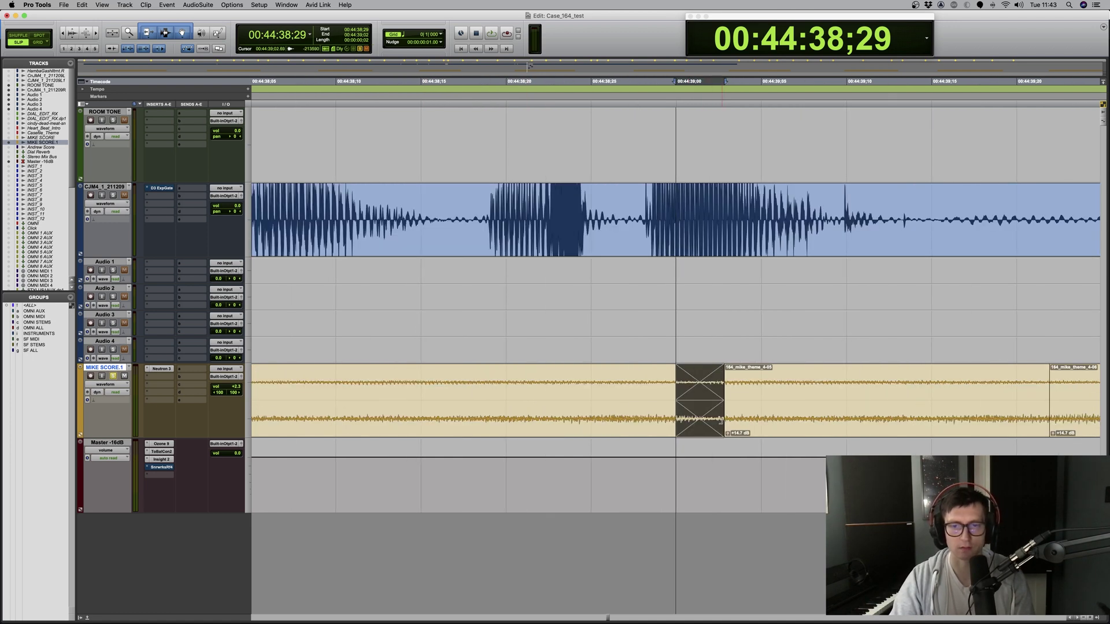
pyautogui.moveTo(720, 420); pyautogui.dragTo(743, 422)
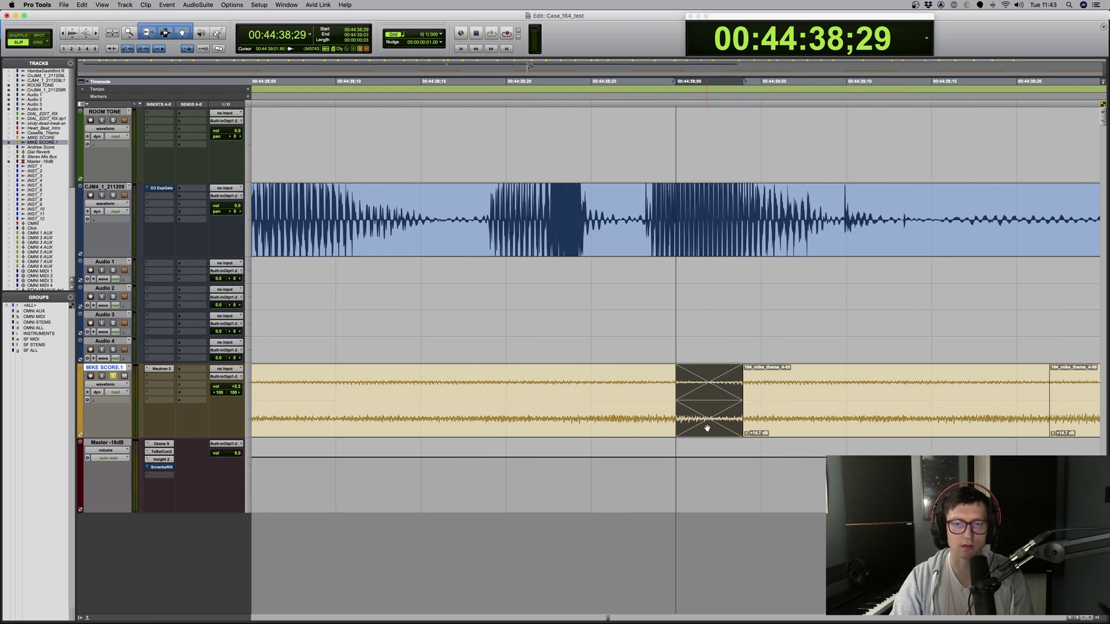
# Open the crossfade's settings and compare curve presets 1 to 5, ending on preset 2.
pyautogui.doubleClick(708, 424)
pyautogui.click(498, 170)
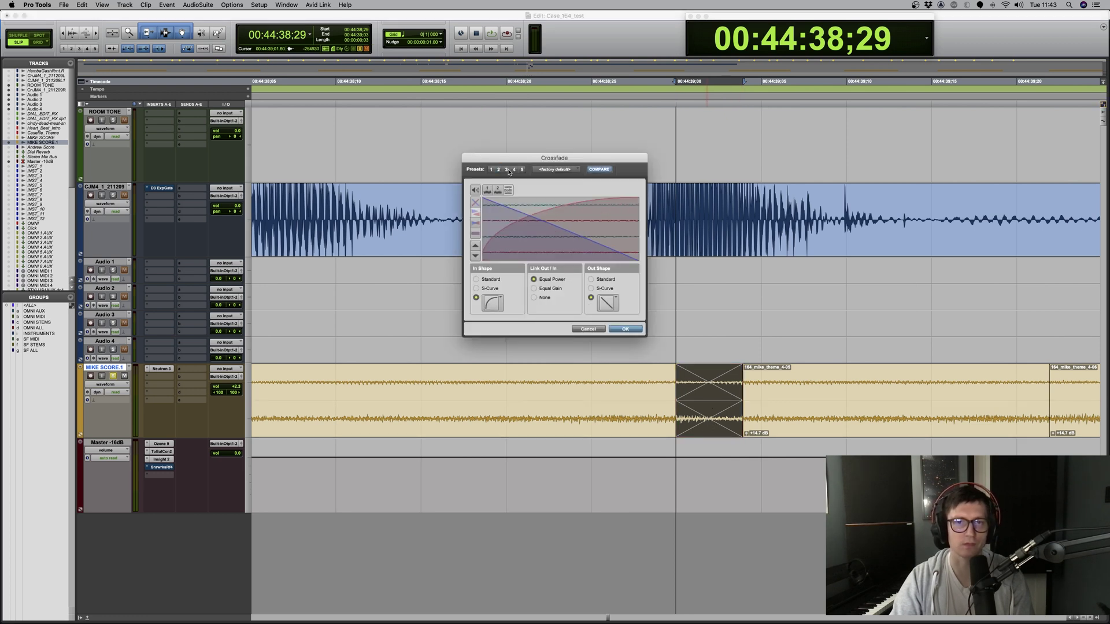
pyautogui.click(507, 170)
pyautogui.click(513, 170)
pyautogui.click(521, 169)
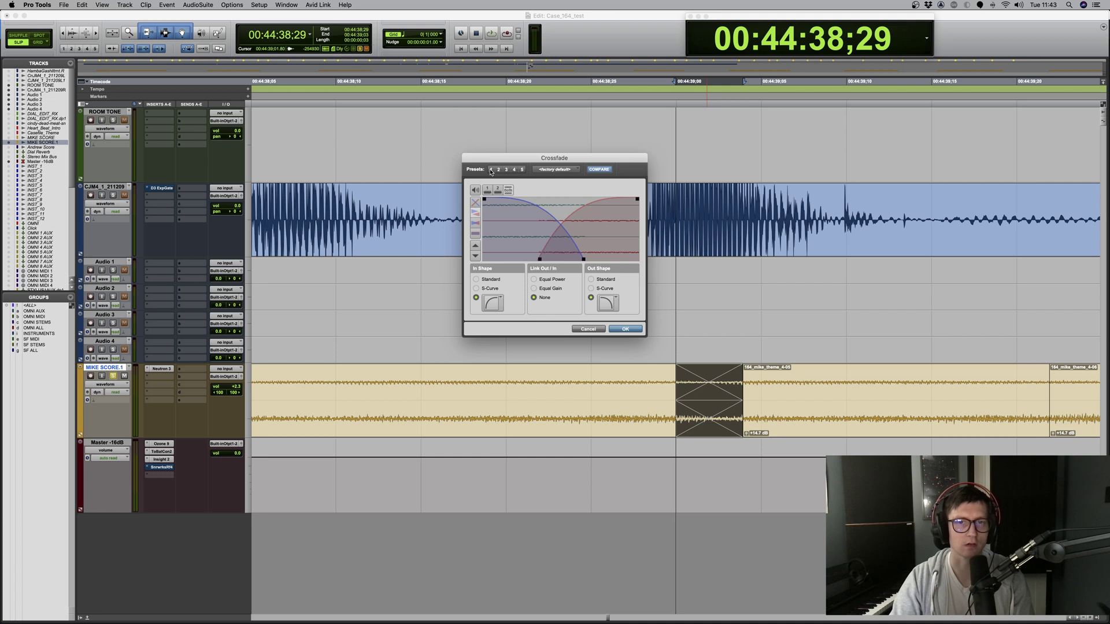
pyautogui.click(491, 170)
pyautogui.click(498, 170)
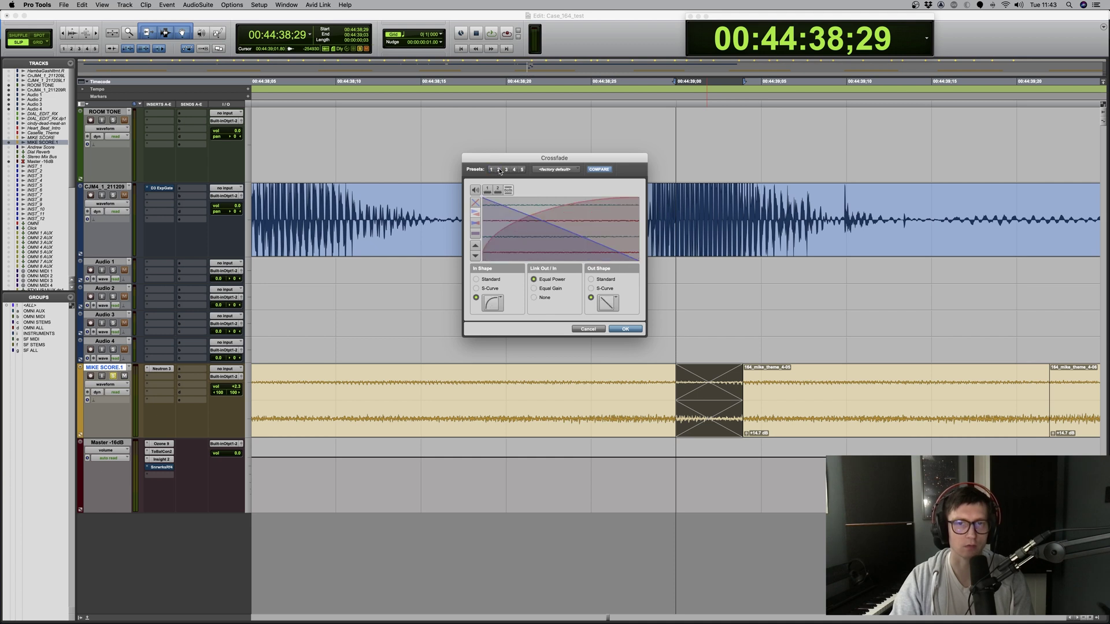
# Set the crossfade to Equal Power with rounded fade curves and apply it.
pyautogui.click(535, 289)
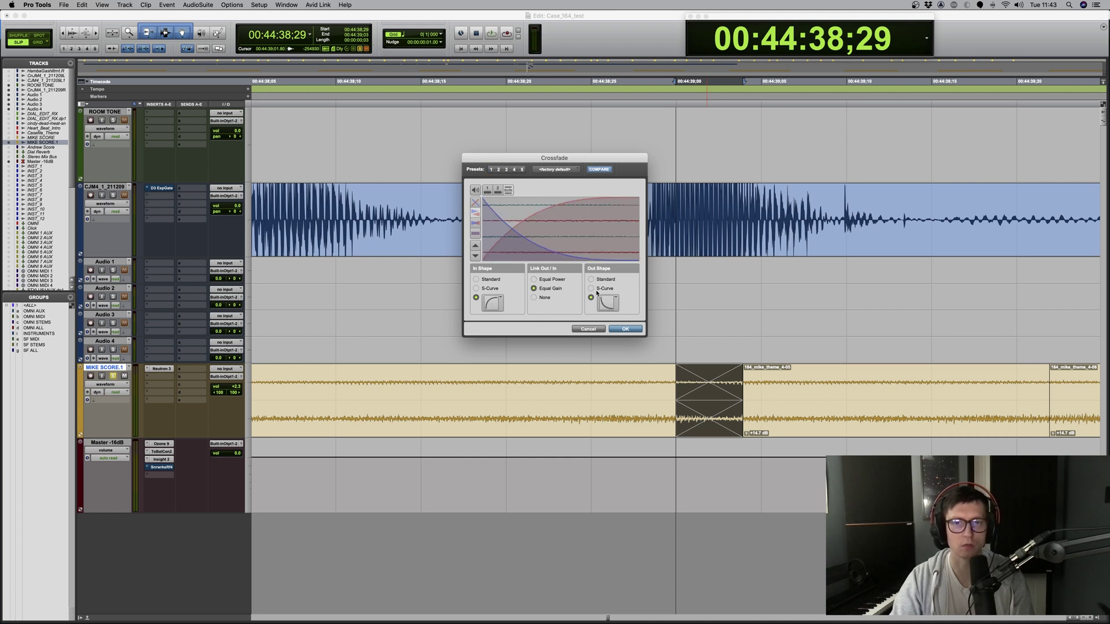
pyautogui.click(599, 296)
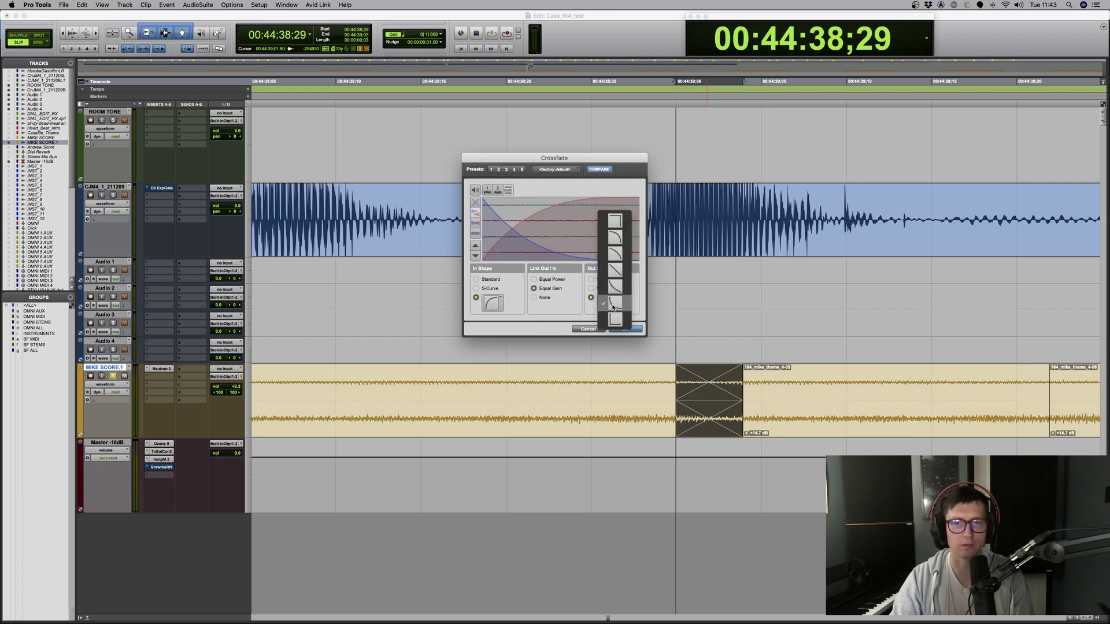
pyautogui.click(615, 254)
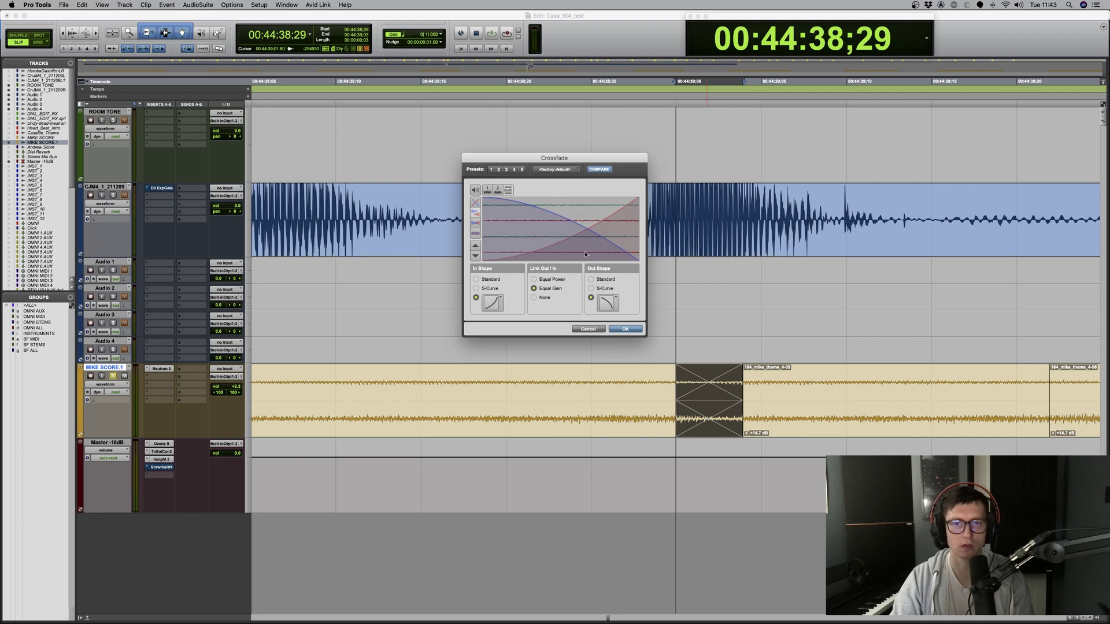
pyautogui.click(547, 280)
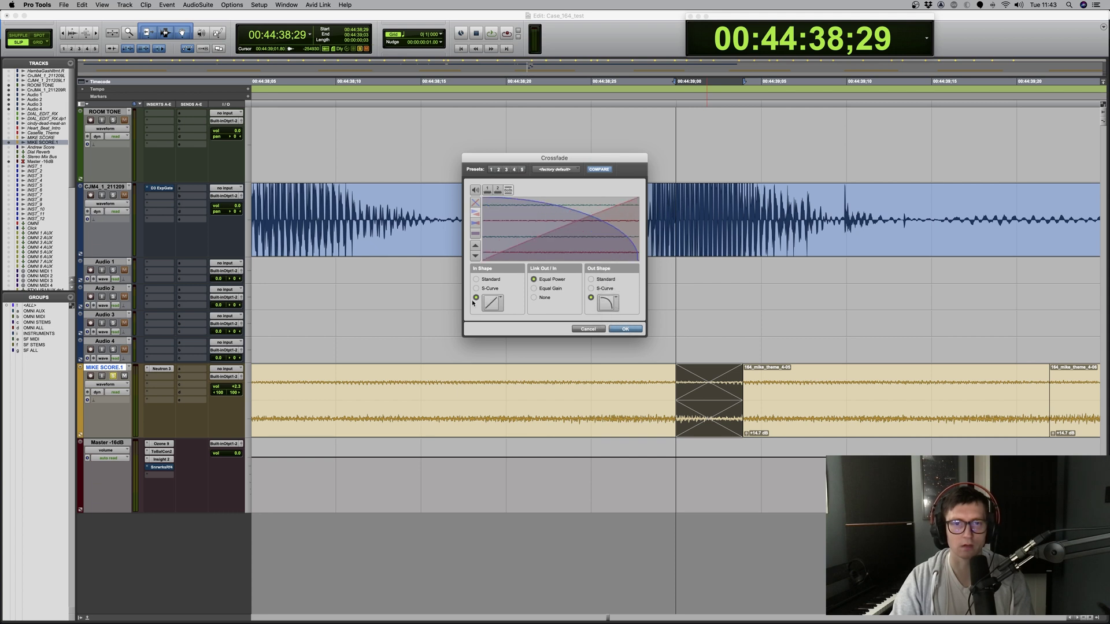
pyautogui.click(491, 303)
pyautogui.click(498, 289)
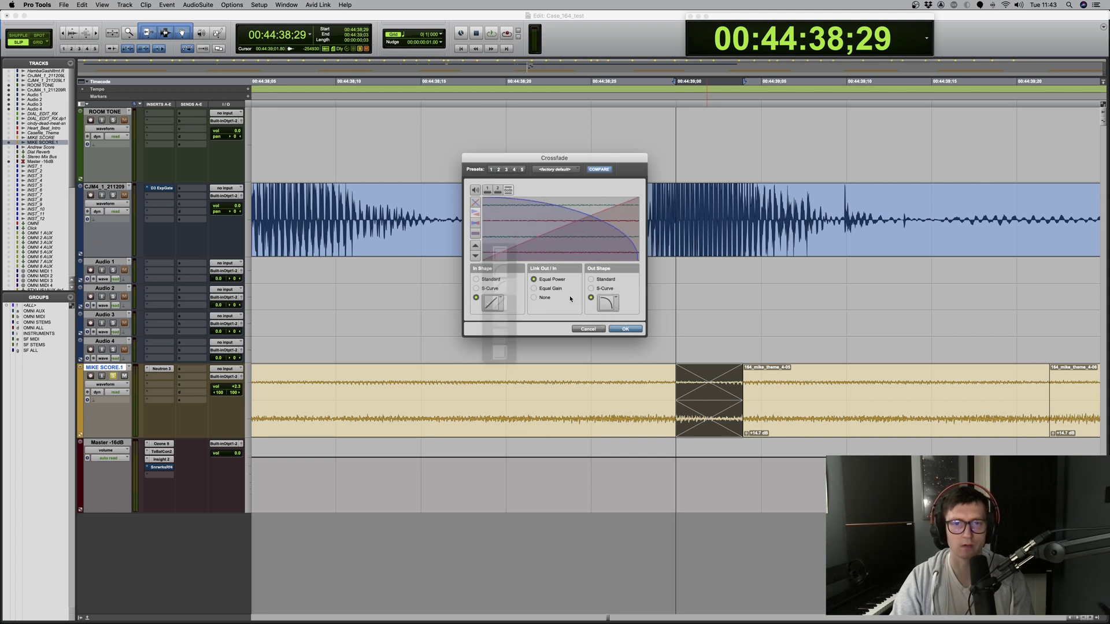
pyautogui.click(626, 329)
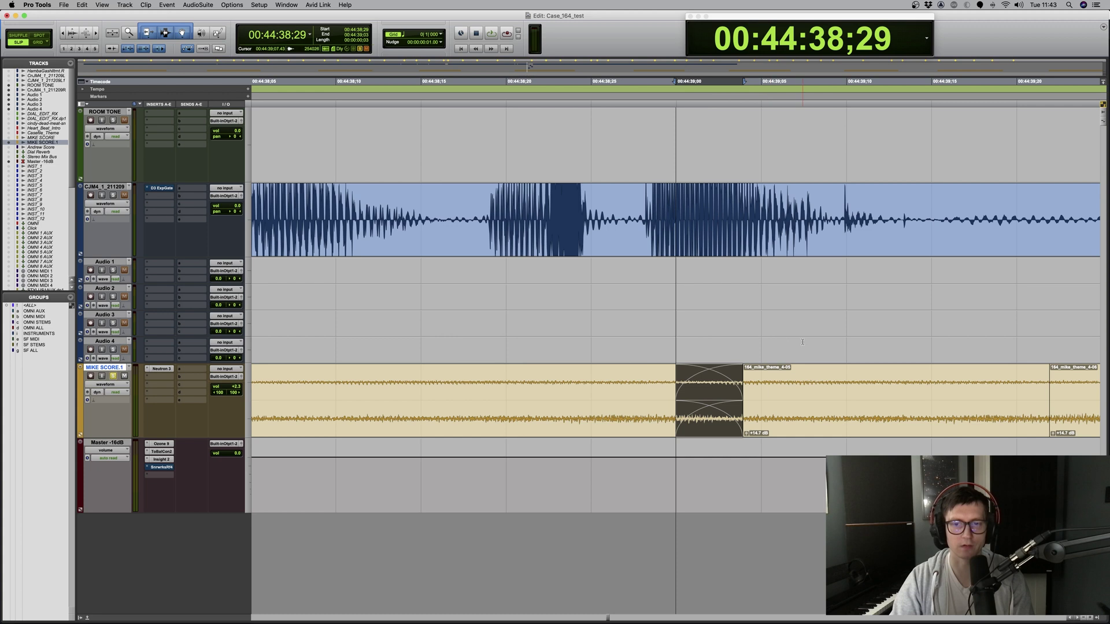
# Play the reshaped crossfade from 00:44:38;12 into the next theme note and view the surrounding arrangement.
pyautogui.press('r')
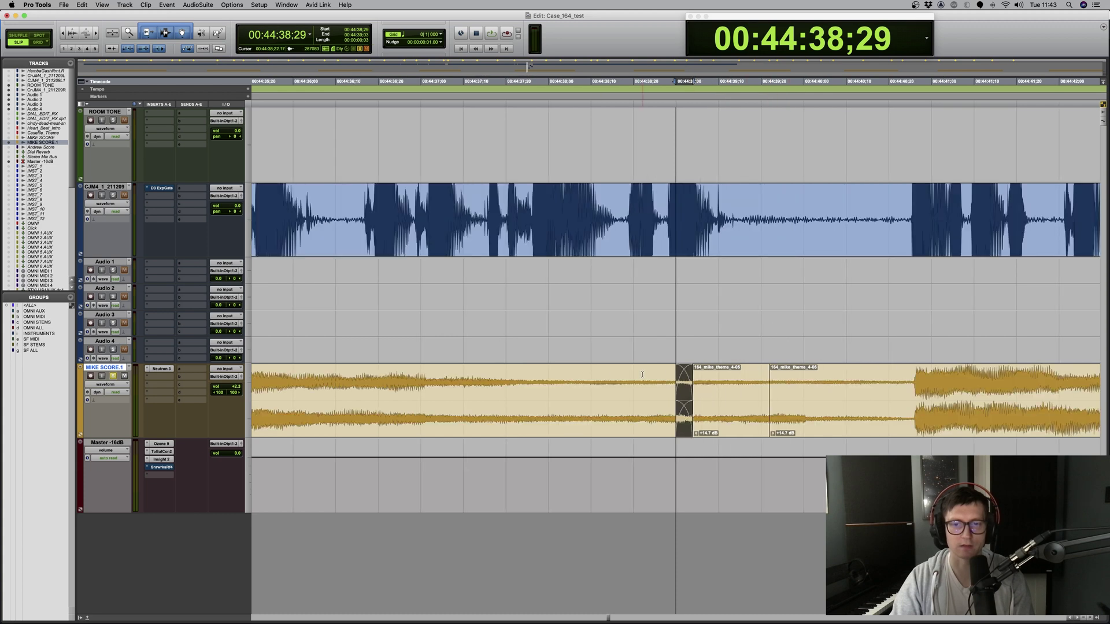
pyautogui.click(601, 375)
pyautogui.press('space')
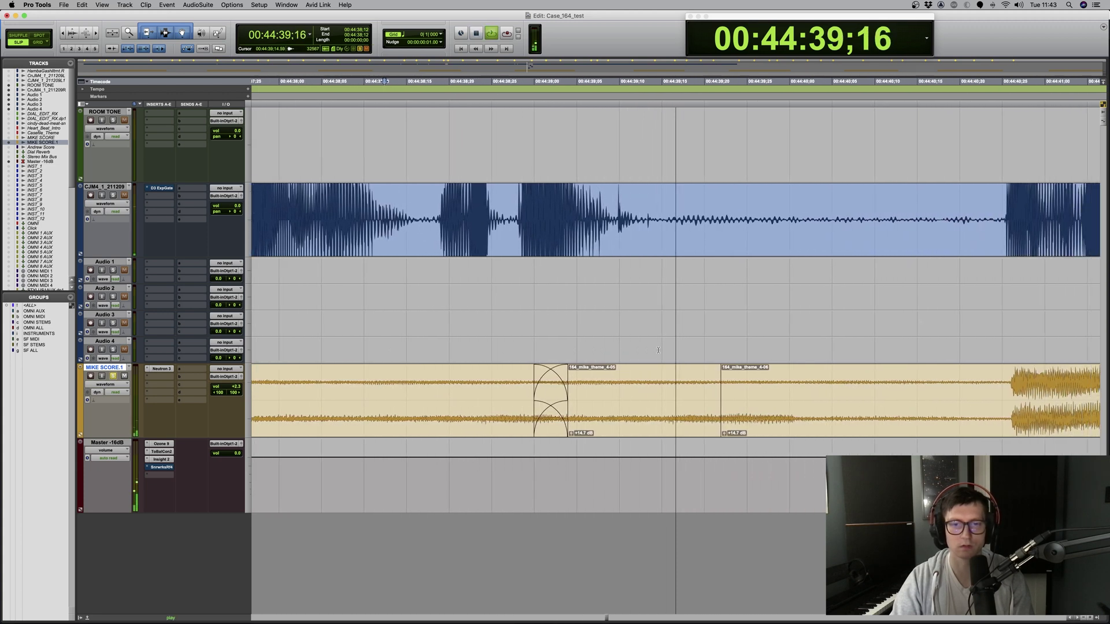
pyautogui.press('r')
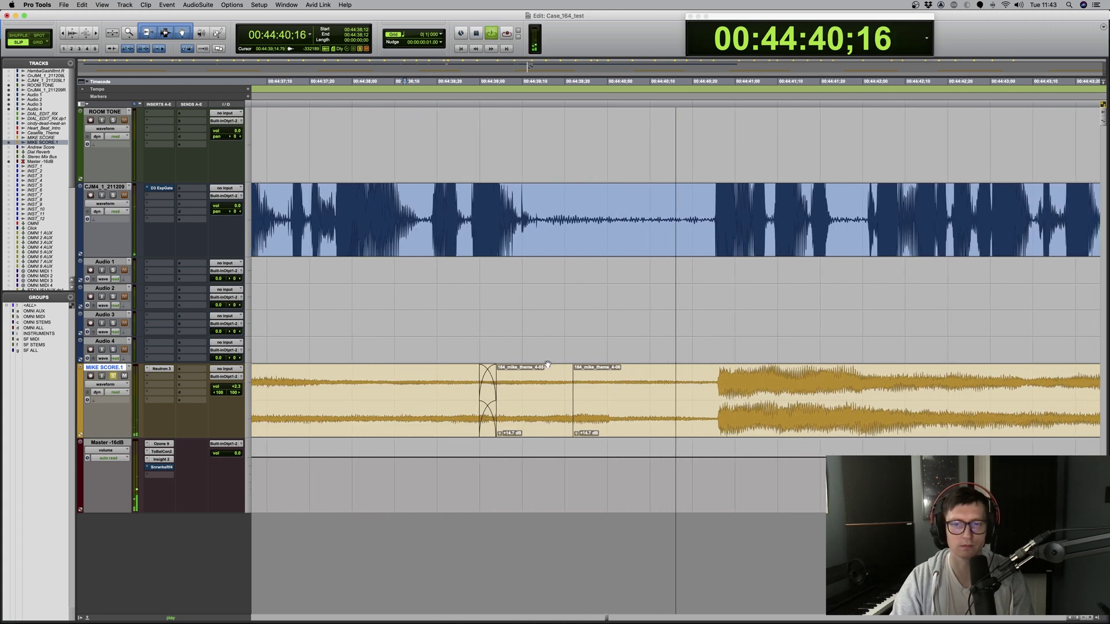
pyautogui.press('r')
pyautogui.press('r')
pyautogui.press('r')
pyautogui.press('r')
pyautogui.press('space')
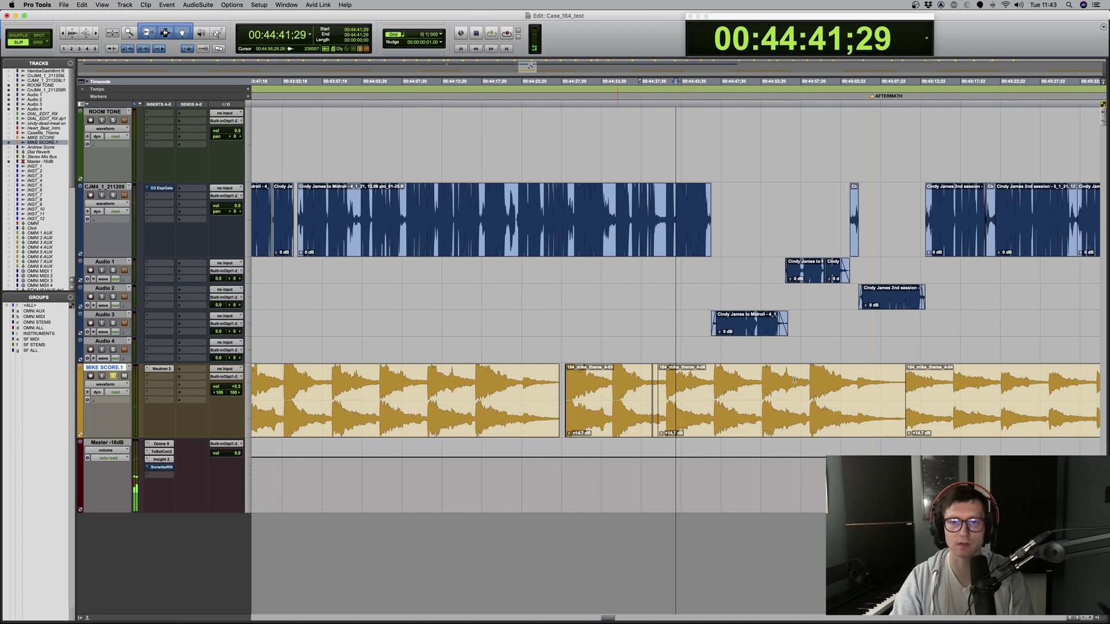
# Examine the dialogue and theme music layout around 00:44:41;29, from close detail out to the whole episode.
pyautogui.press('t')
pyautogui.press('t')
pyautogui.press('t')
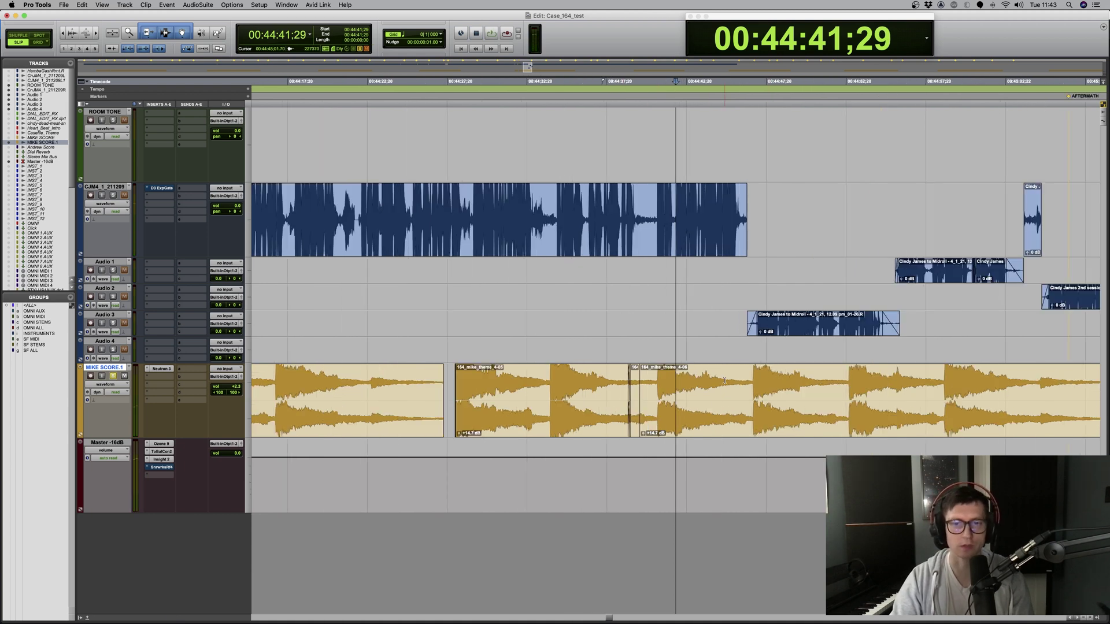
pyautogui.press('r')
pyautogui.press('r')
pyautogui.press('r')
pyautogui.press('r')
pyautogui.press('r')
pyautogui.press('r')
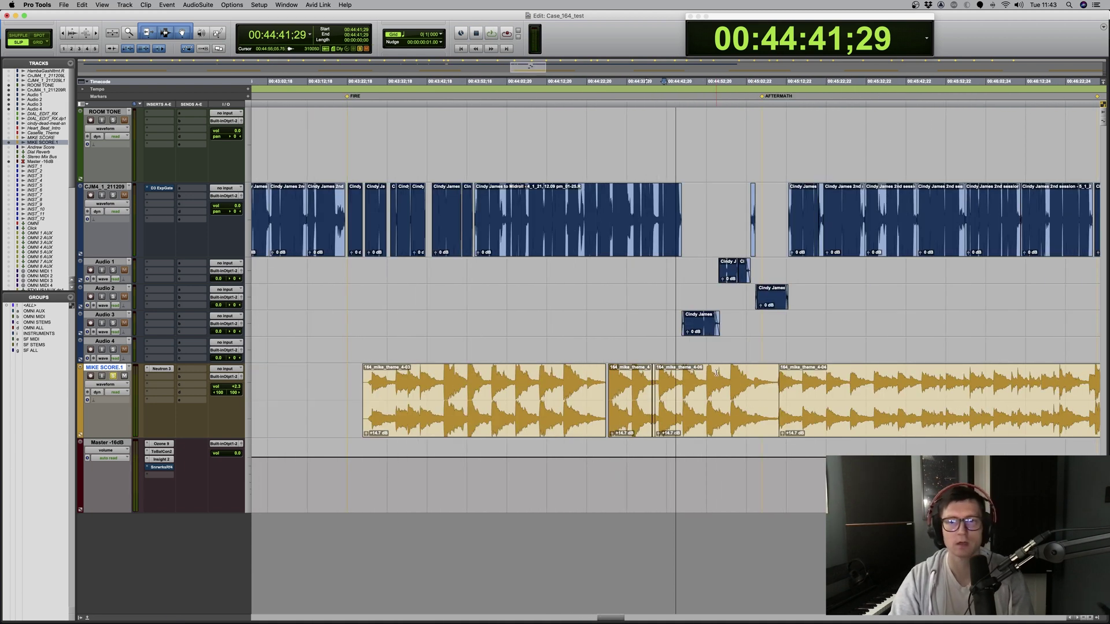
pyautogui.press('r')
pyautogui.press('r')
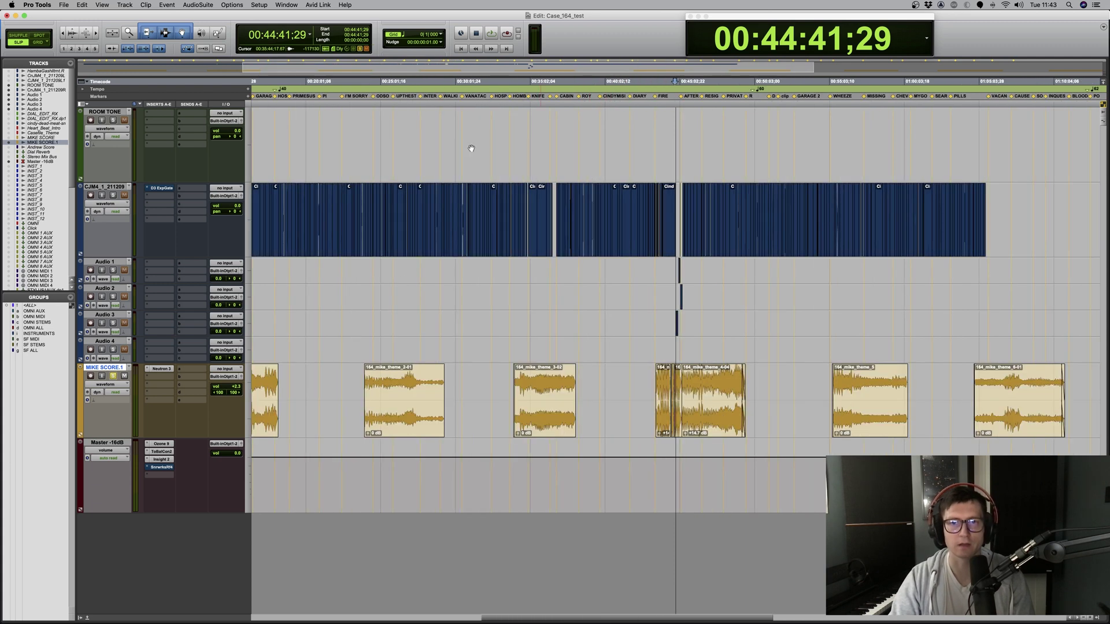
# Look back along the timeline for the dialogue section around the HOMBAGOSH marker where the earlier theme clip starts.
pyautogui.press('t')
pyautogui.click(452, 120)
pyautogui.press('t')
pyautogui.press('t')
pyautogui.press('t')
pyautogui.press('t')
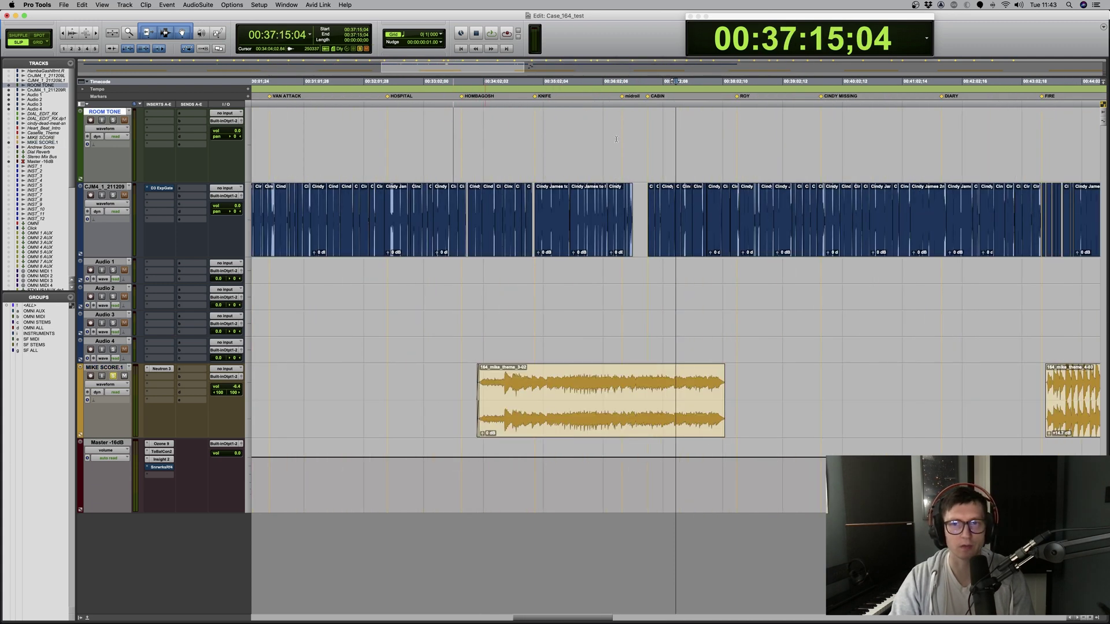
pyautogui.press('r')
pyautogui.press('r')
pyautogui.press('r')
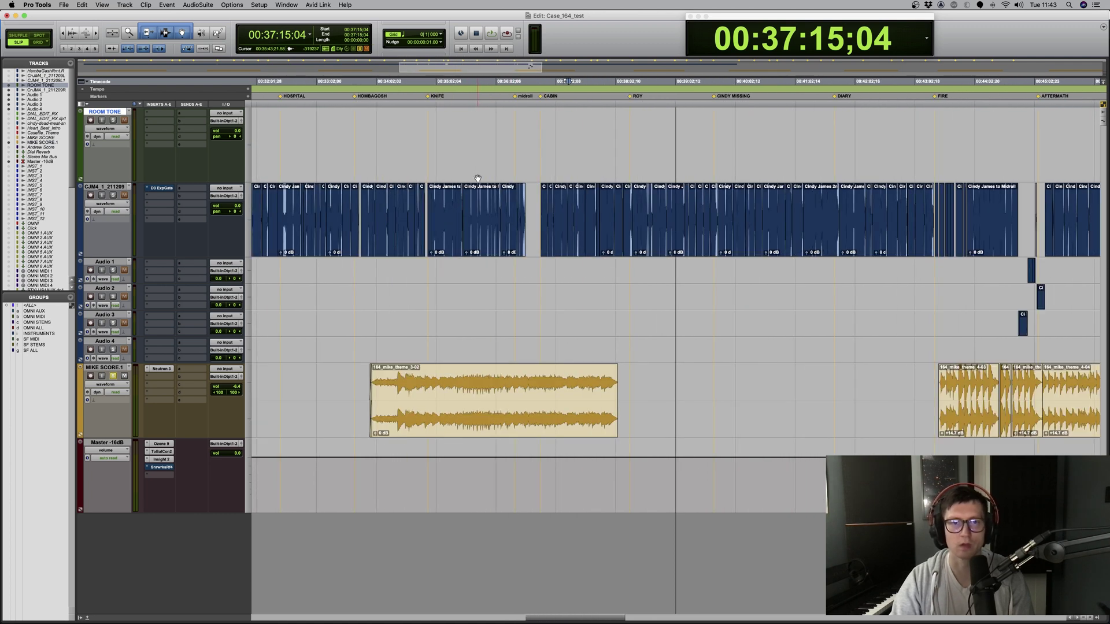
pyautogui.click(365, 162)
pyautogui.press('t')
pyautogui.press('t')
pyautogui.press('t')
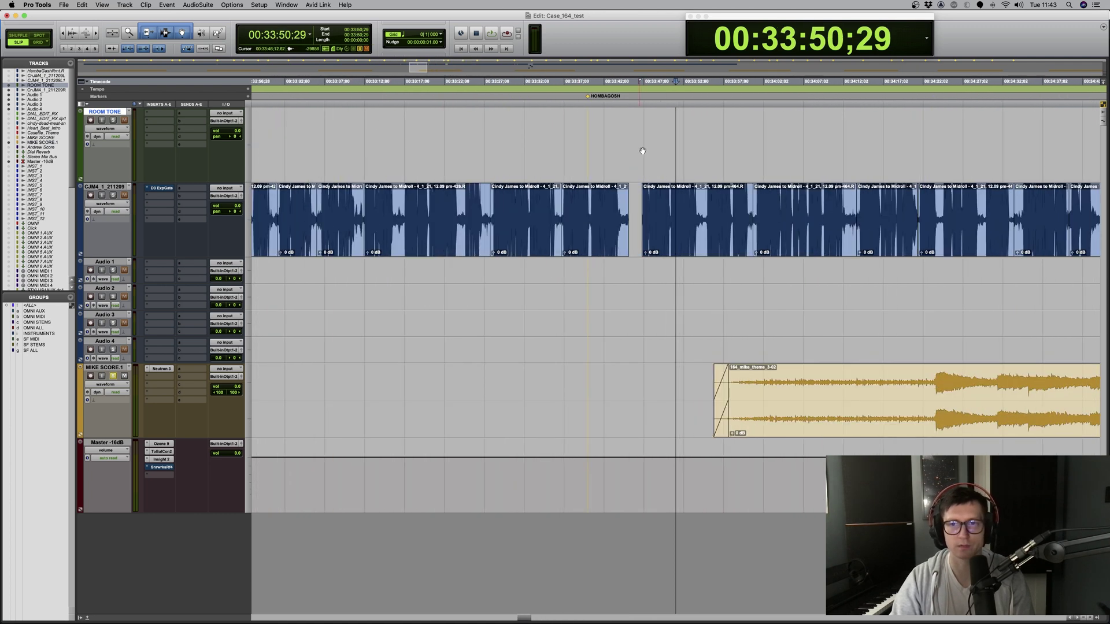
# Cut out two pauses from the dialogue before the KNIFE marker, one around 00:34:44 and one ending at 00:34:34;09.
pyautogui.hscroll(10, 643, 151)
pyautogui.click(770, 194)
pyautogui.press('t')
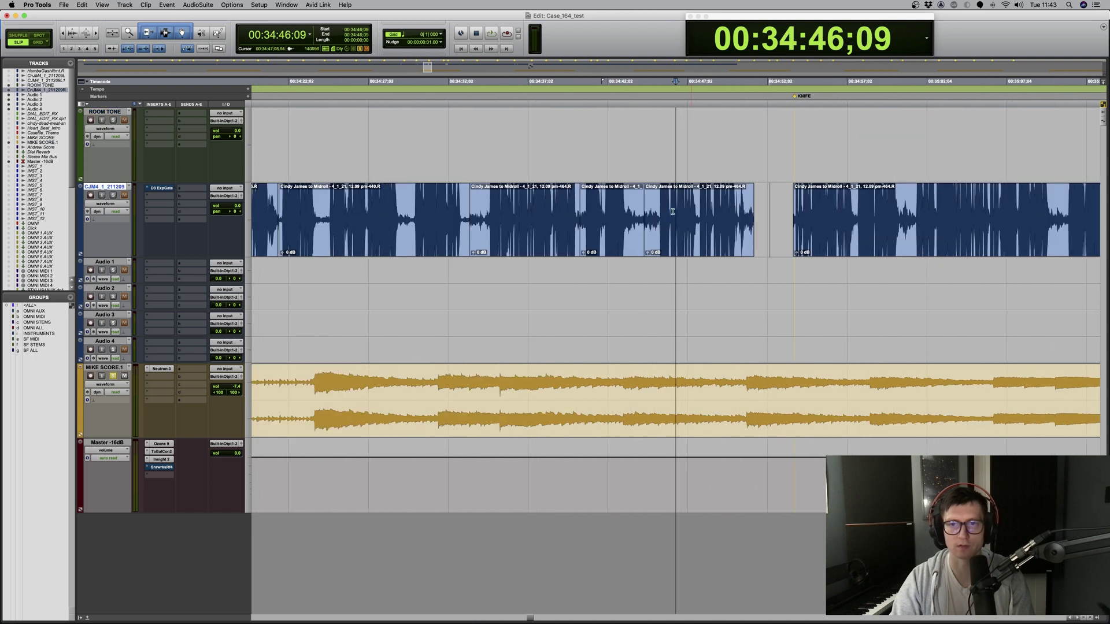
pyautogui.click(659, 208)
pyautogui.press('b')
pyautogui.keyDown('shift'); pyautogui.click(630, 205); pyautogui.keyUp('shift')
pyautogui.press('Delete')
pyautogui.click(483, 207)
pyautogui.keyDown('shift'); pyautogui.click(470, 207); pyautogui.keyUp('shift')
pyautogui.press('Delete')
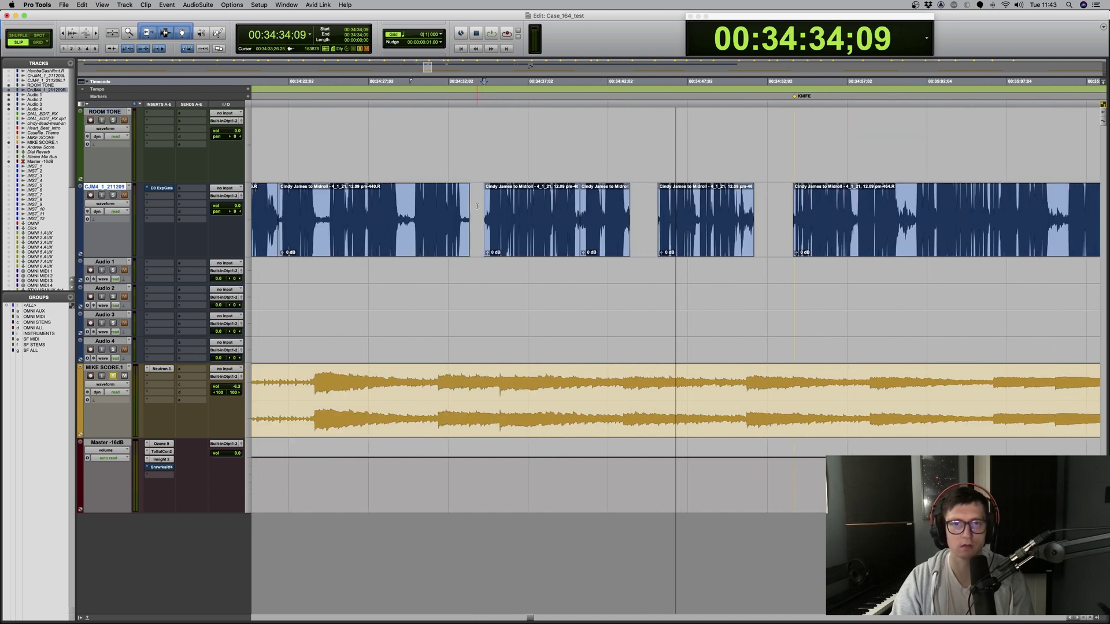
# Trim the start of the dialogue clip at about 00:34:40 to remove the short pause before its phrase.
pyautogui.click(593, 202)
pyautogui.press('t')
pyautogui.press('t')
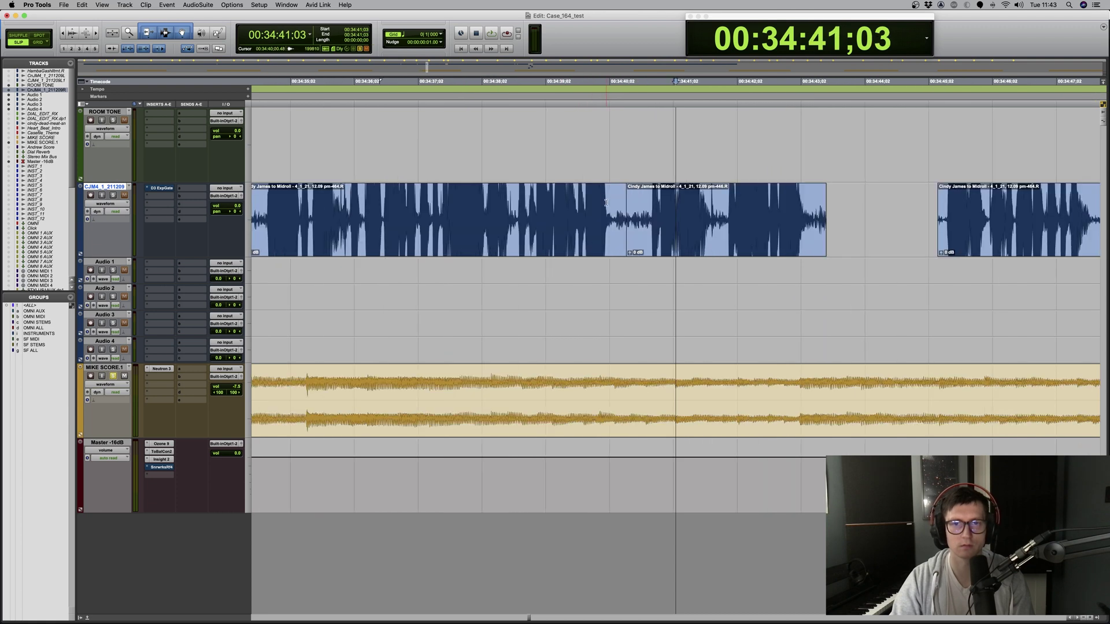
pyautogui.click(648, 197)
pyautogui.press('a')
# Select the empty ROOM TONE stretch from 00:34:32;13 to 00:34:54;00 and open the RX 8 Ambience Match processor.
pyautogui.press('r')
pyautogui.press('r')
pyautogui.moveTo(541, 134); pyautogui.dragTo(880, 139)
pyautogui.click(190, 4)
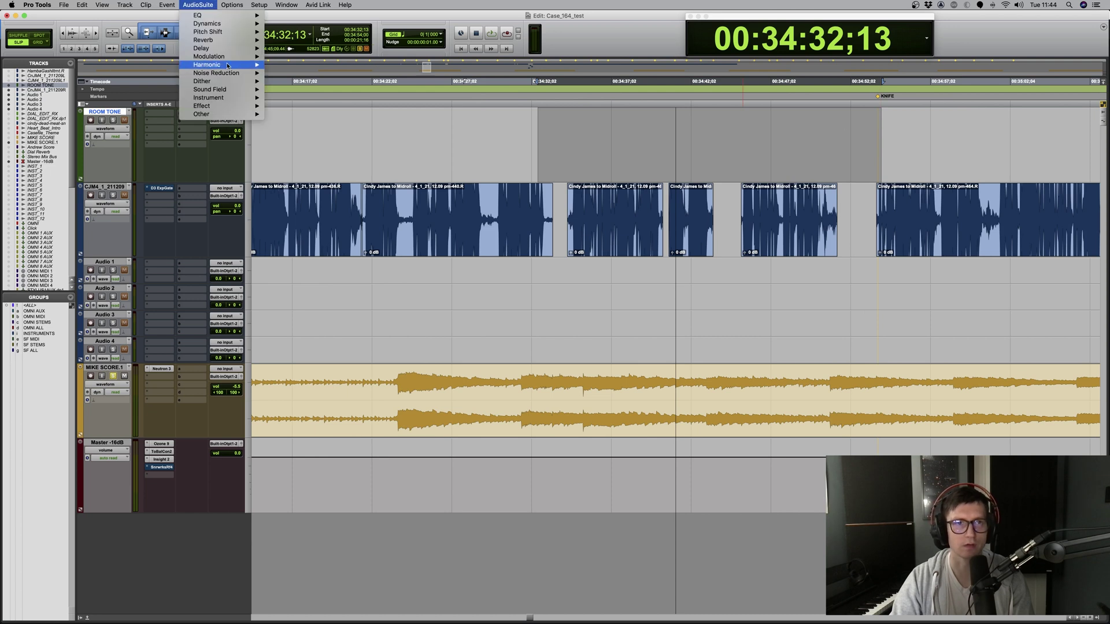
pyautogui.moveTo(231, 73)
pyautogui.click(321, 89)
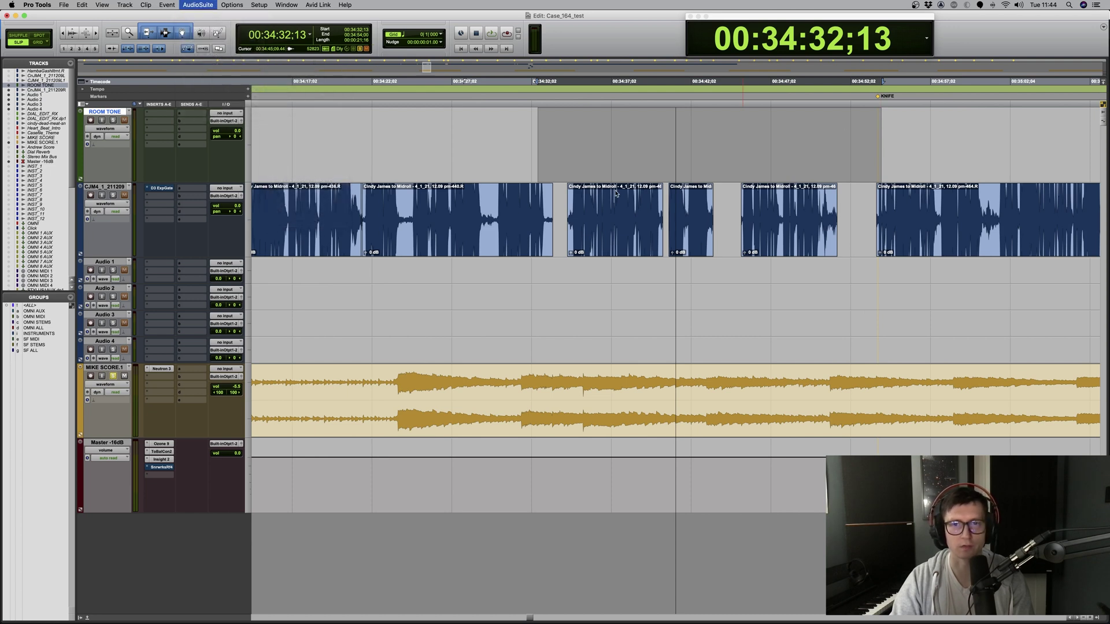
# Load the Casefile New ambience preset, set trim to 6.0 with Output Ambience Only, and render the room tone.
pyautogui.click(384, 107)
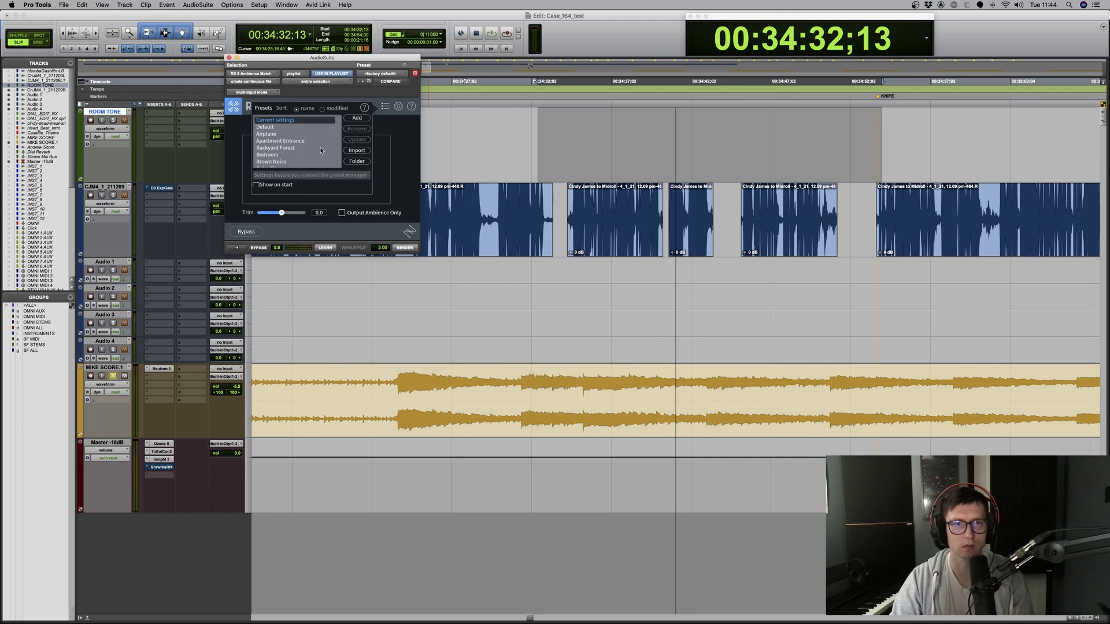
pyautogui.scroll(-3, 288, 156)
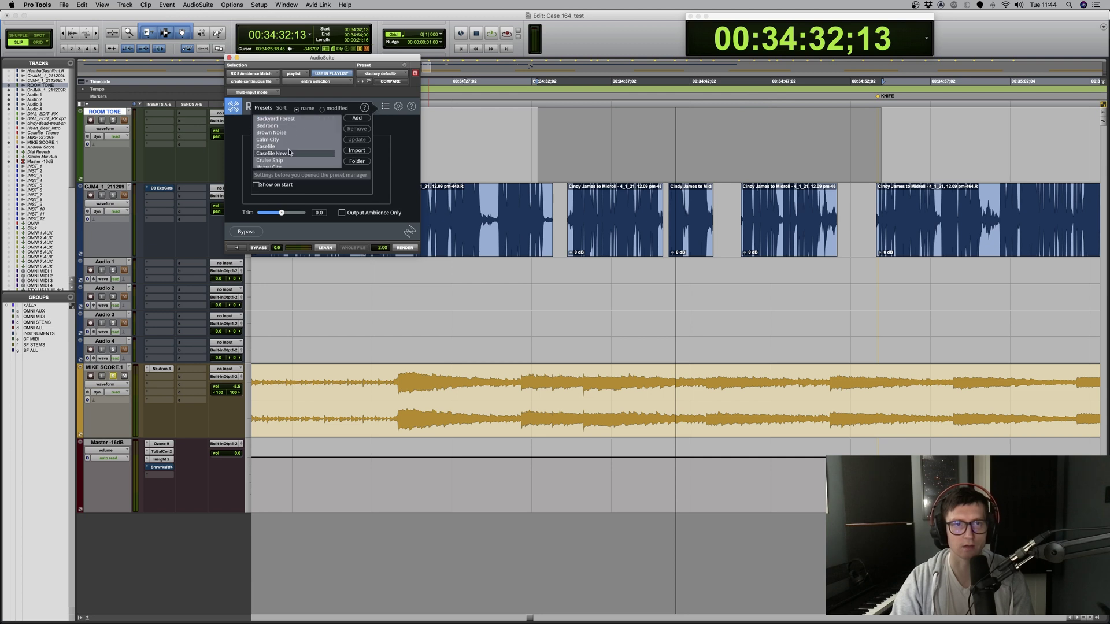
pyautogui.click(295, 154)
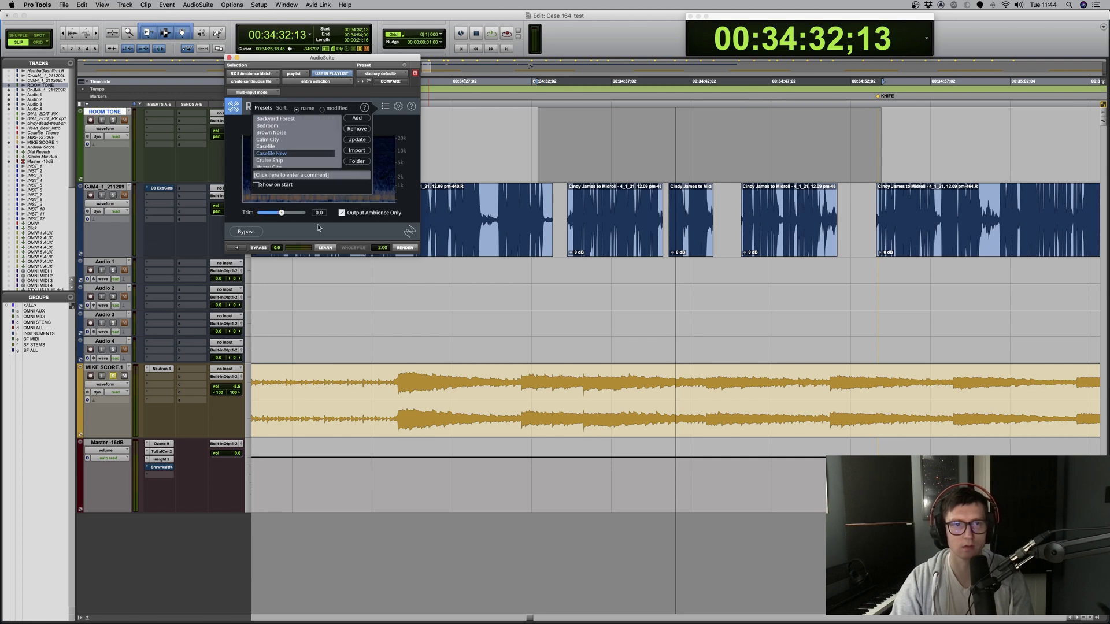
pyautogui.click(405, 248)
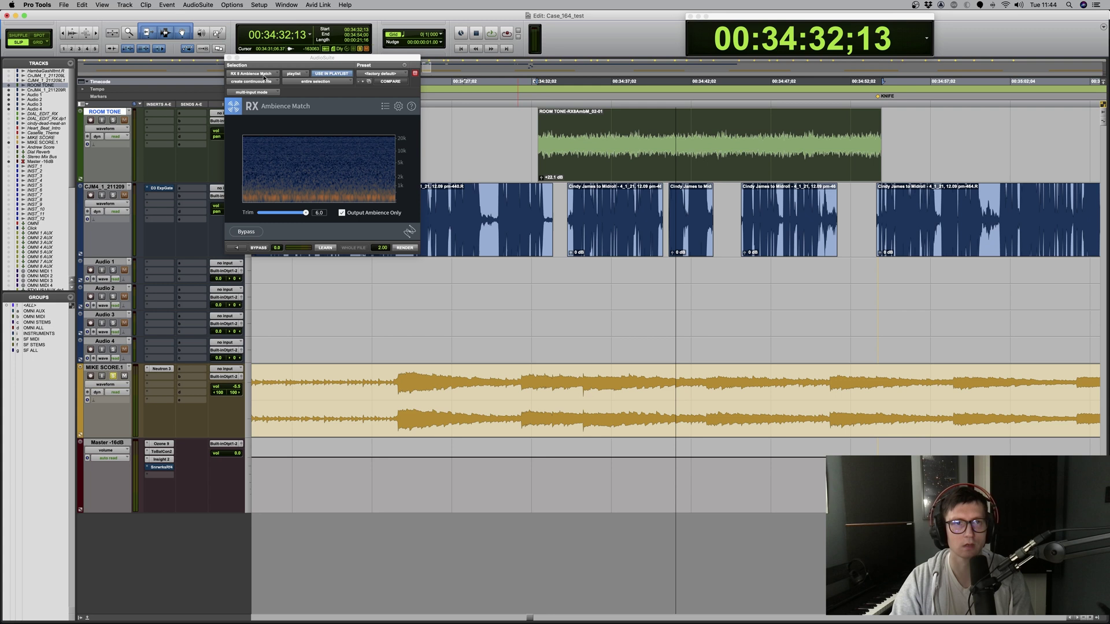
# Copy the three short dialogue clips onto the ROOM TONE track with object selection, mute the copies, and close Ambience Match.
pyautogui.click(624, 225)
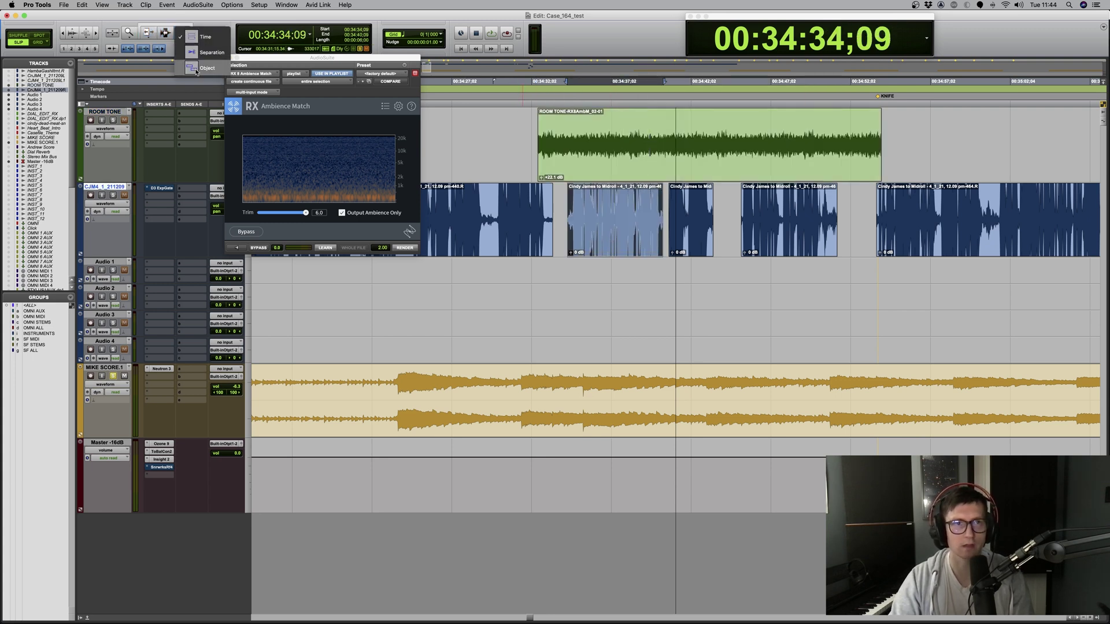
pyautogui.keyDown('shift'); pyautogui.click(779, 255); pyautogui.keyUp('shift')
pyautogui.moveTo(779, 255); pyautogui.dragTo(774, 138)
pyautogui.press('super+m')
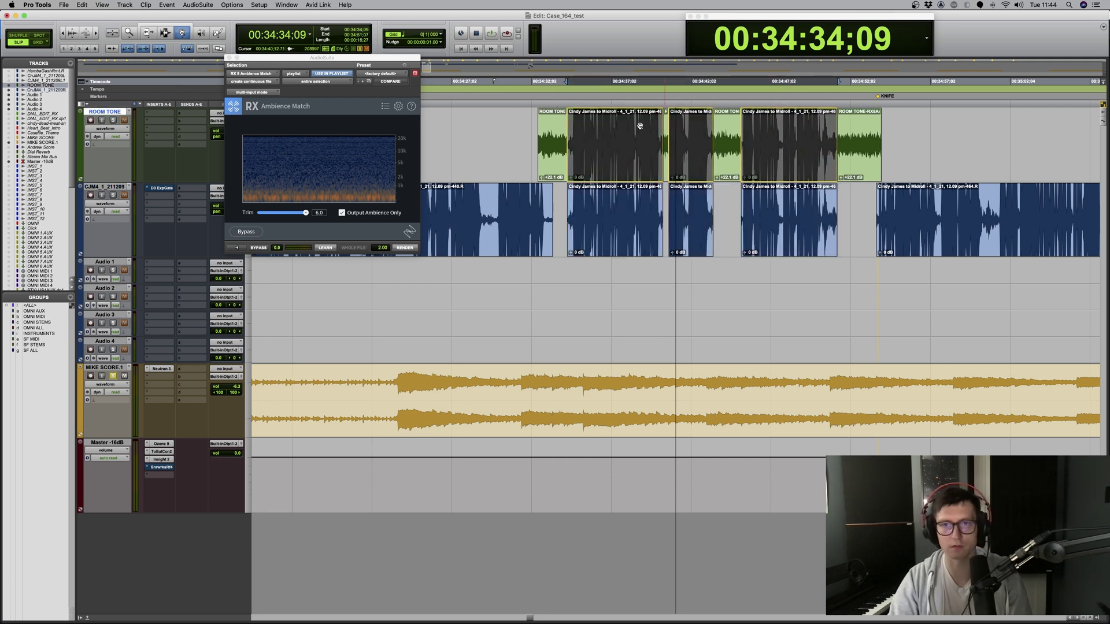
pyautogui.click(230, 59)
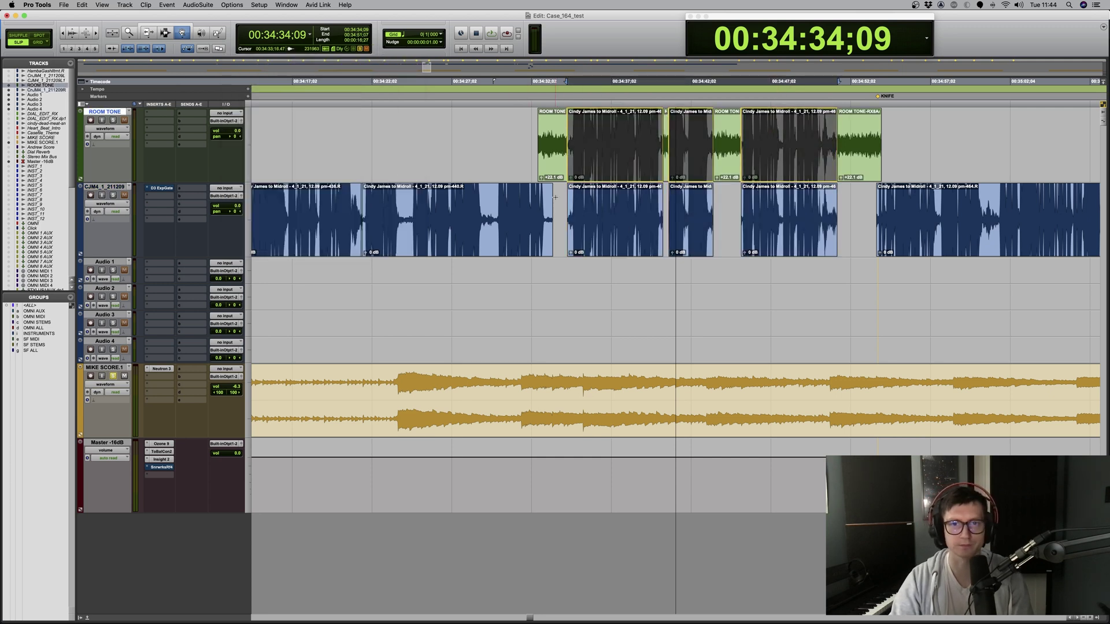
# Mute the theme clip on MIKE SCORE.1 and play the dialogue gap from about 00:34:33;10.
pyautogui.click(560, 422)
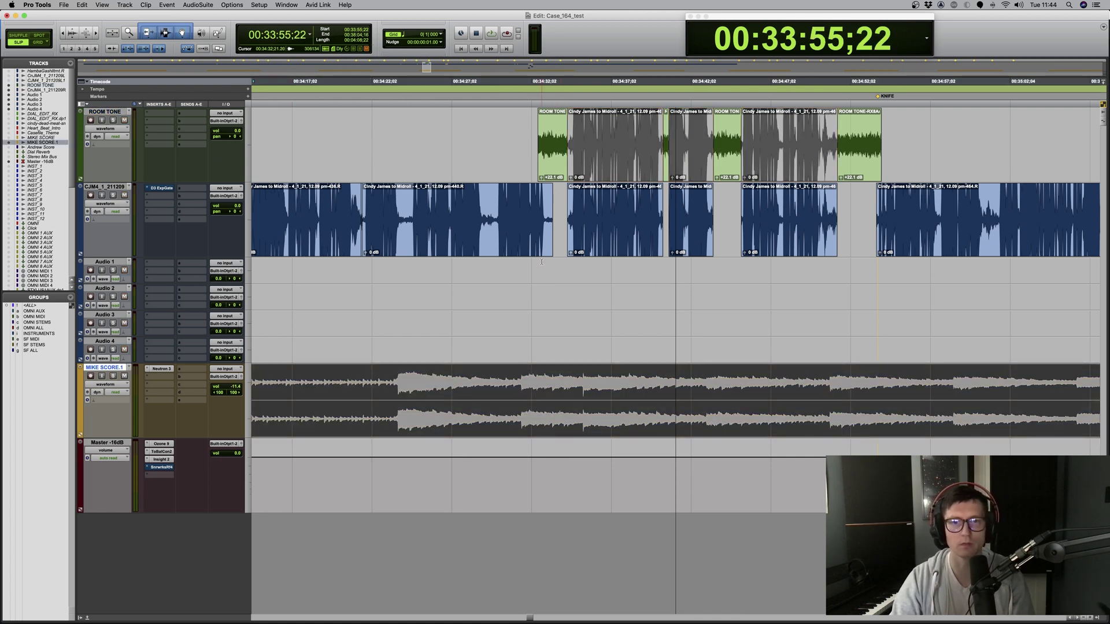
pyautogui.click(542, 262)
pyautogui.scroll(5, 672, 152)
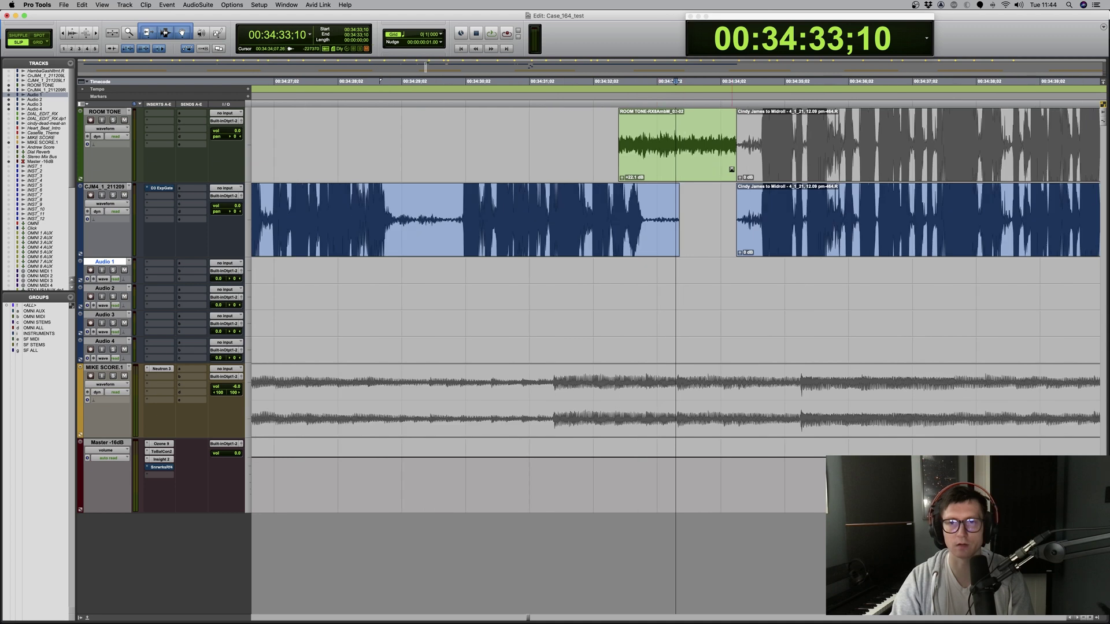
pyautogui.scroll(2, 654, 262)
pyautogui.press('space')
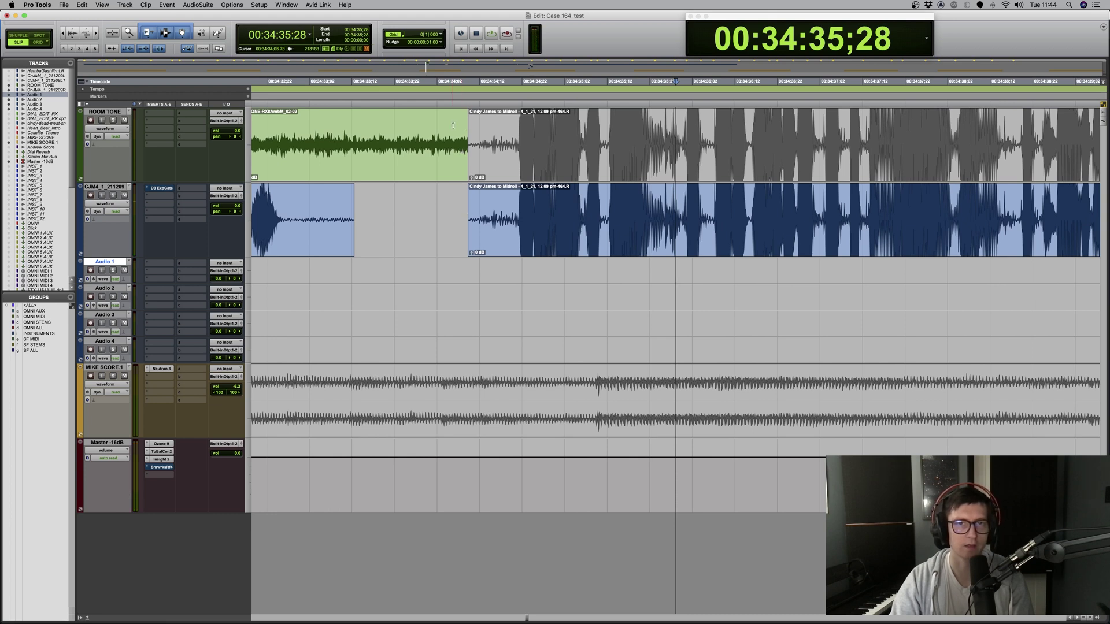
# Crossfade the room tone into the muted copy at 00:34:34;09, extend and fade in the dialogue clip below, and play the transition.
pyautogui.moveTo(453, 125); pyautogui.dragTo(498, 220)
pyautogui.hotkey('ctrl', 'f')
pyautogui.click(382, 191)
pyautogui.press('space')
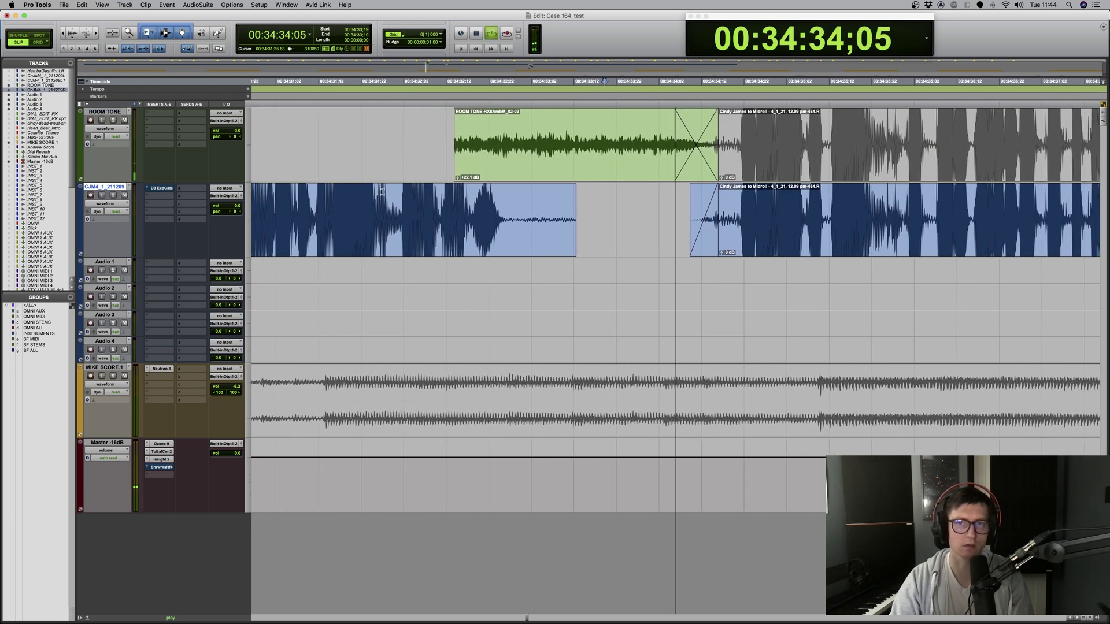
pyautogui.scroll(-3, 382, 190)
pyautogui.press('space')
# Blend the short gap after 00:34:40;02 with fades on the room tone and adjoining dialogue clips, and play it.
pyautogui.click(763, 195)
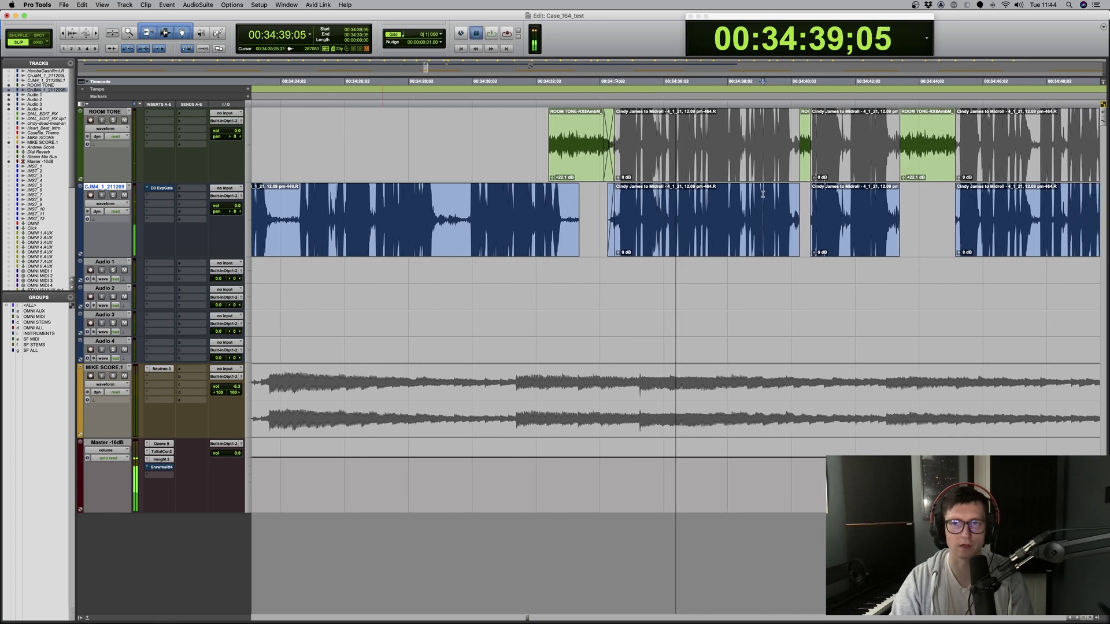
pyautogui.press('Tab')
pyautogui.scroll(3, 678, 158)
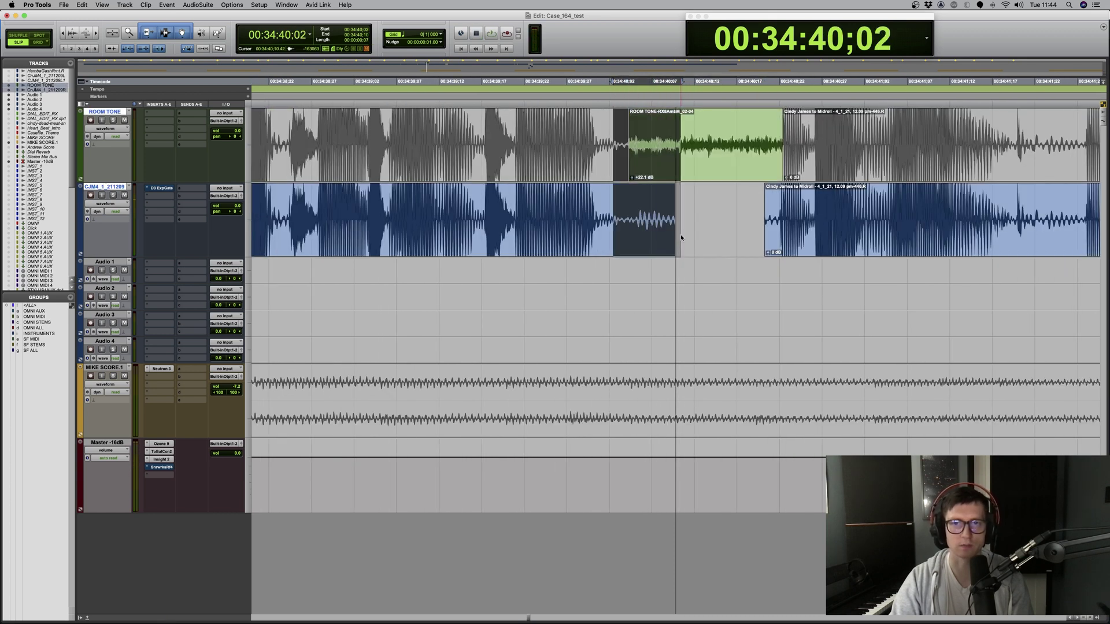
pyautogui.moveTo(735, 125); pyautogui.dragTo(791, 215)
pyautogui.press('f')
pyautogui.press('r')
pyautogui.click(532, 204)
pyautogui.press('t')
pyautogui.press('space')
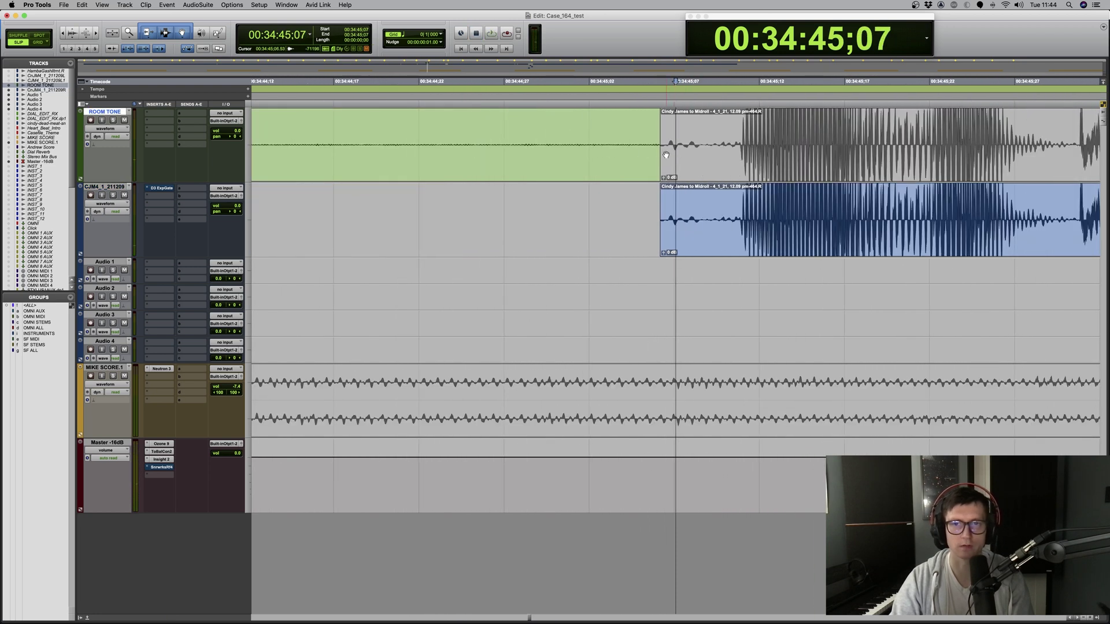
# Extend the dialogue clip's start slightly earlier than 00:34:45;07 and return to the preceding room tone boundary at 00:34:43;14.
pyautogui.moveTo(672, 216); pyautogui.dragTo(655, 205)
pyautogui.moveTo(665, 160); pyautogui.dragTo(682, 151)
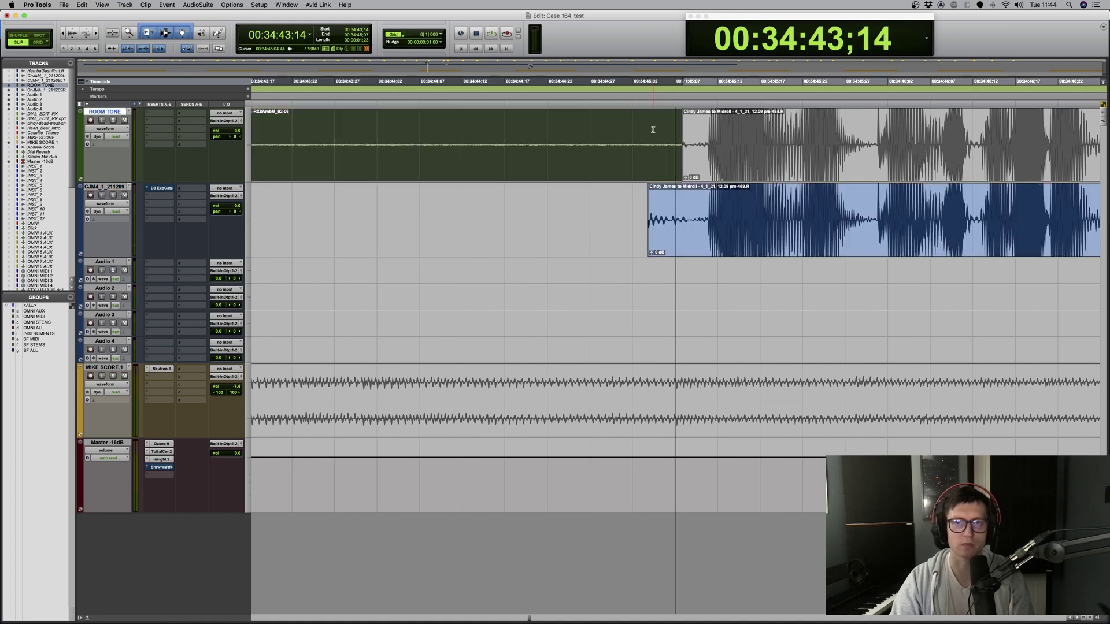
pyautogui.click(668, 199)
pyautogui.press('super+bracketleft')
pyautogui.press('super+bracketright')
pyautogui.press('super+bracketright')
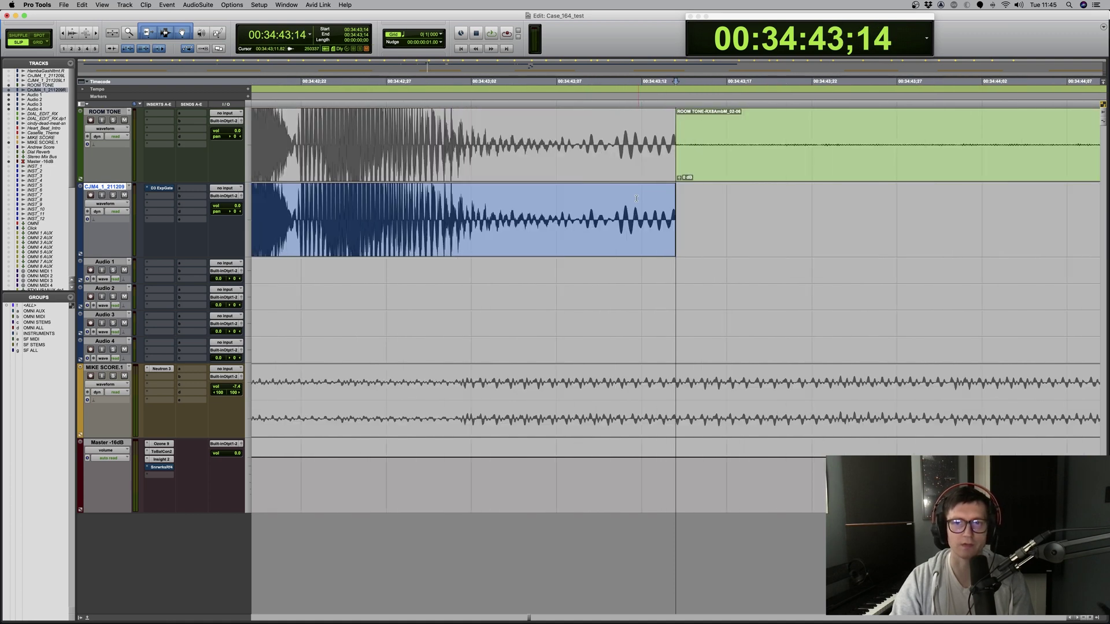
# Fade out the dialogue clip ending at 00:34:43;14, fade in the room tone starting there, and play the transition.
pyautogui.press('g')
pyautogui.click(717, 125)
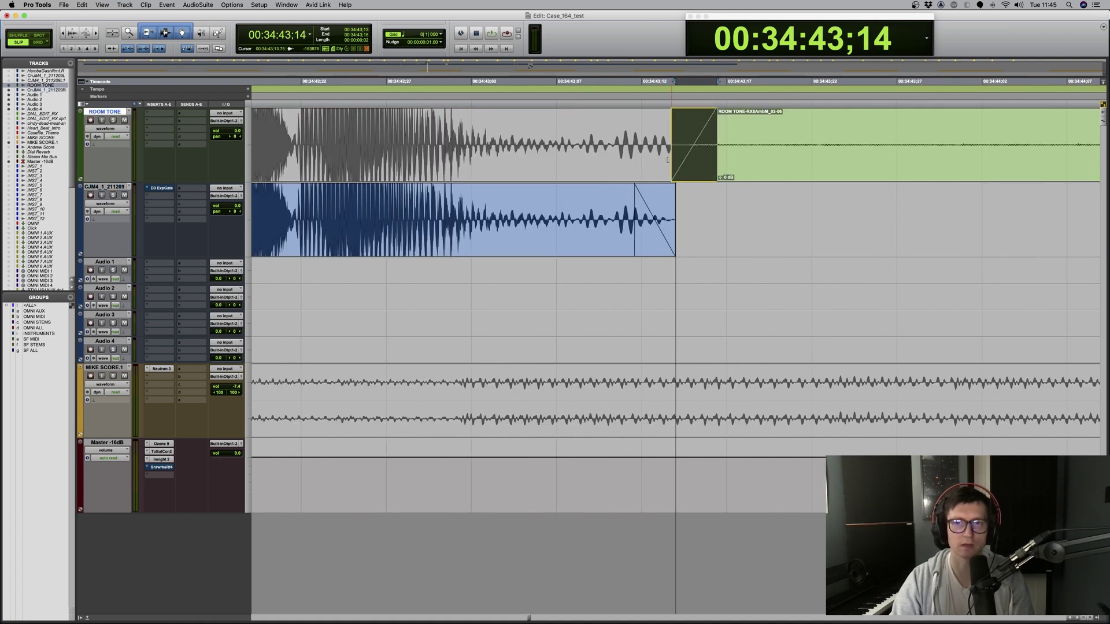
pyautogui.press('super+bracketleft')
pyautogui.press('super+bracketleft')
pyautogui.click(578, 190)
pyautogui.press('space')
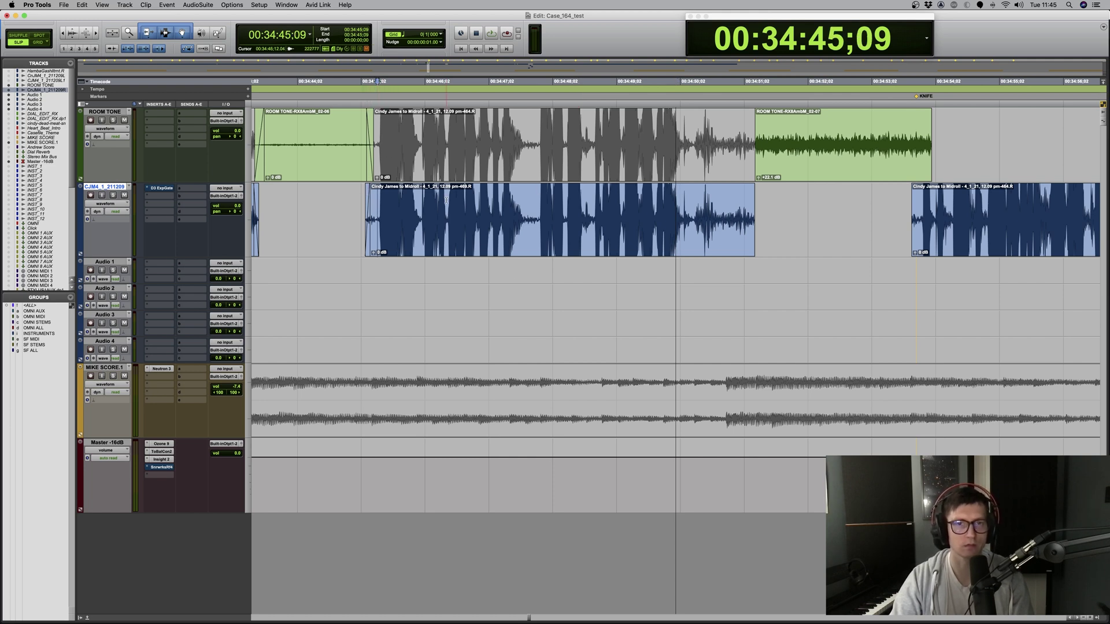
# Solo the dialogue track and play its phrase from 00:34:45;09 to about 00:34:50.
pyautogui.hotkey('shift', 's')
pyautogui.press('space')
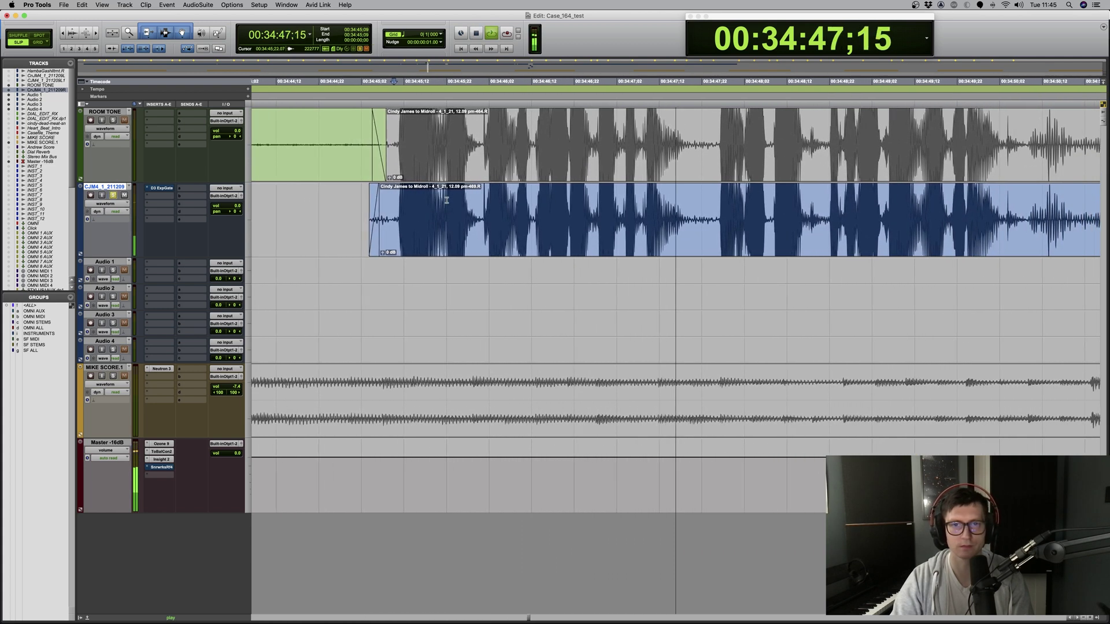
pyautogui.press('r')
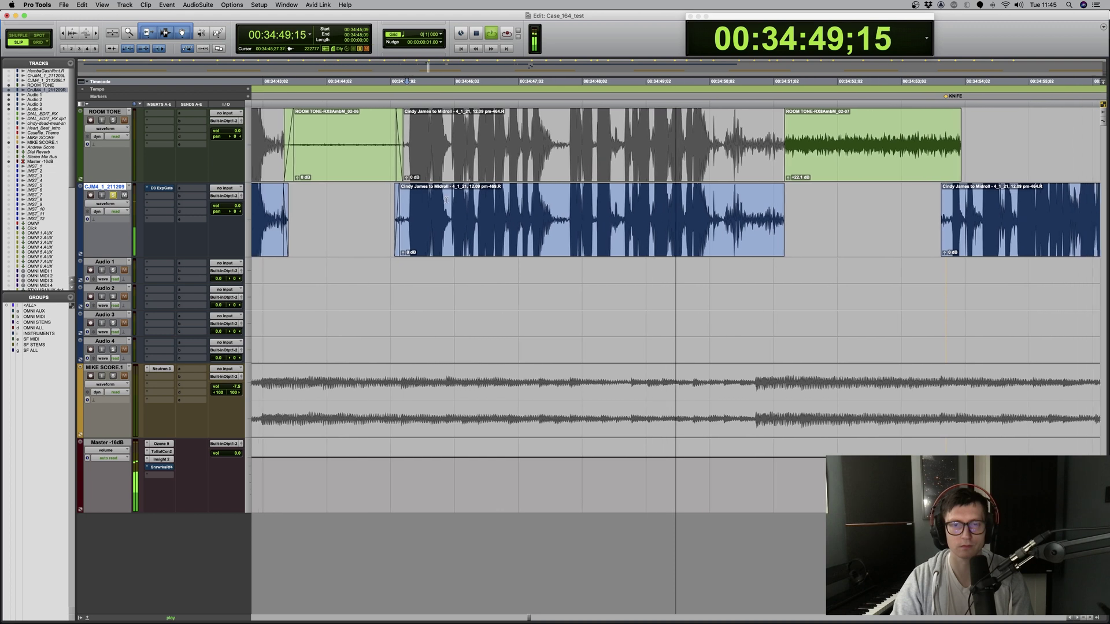
pyautogui.press('r')
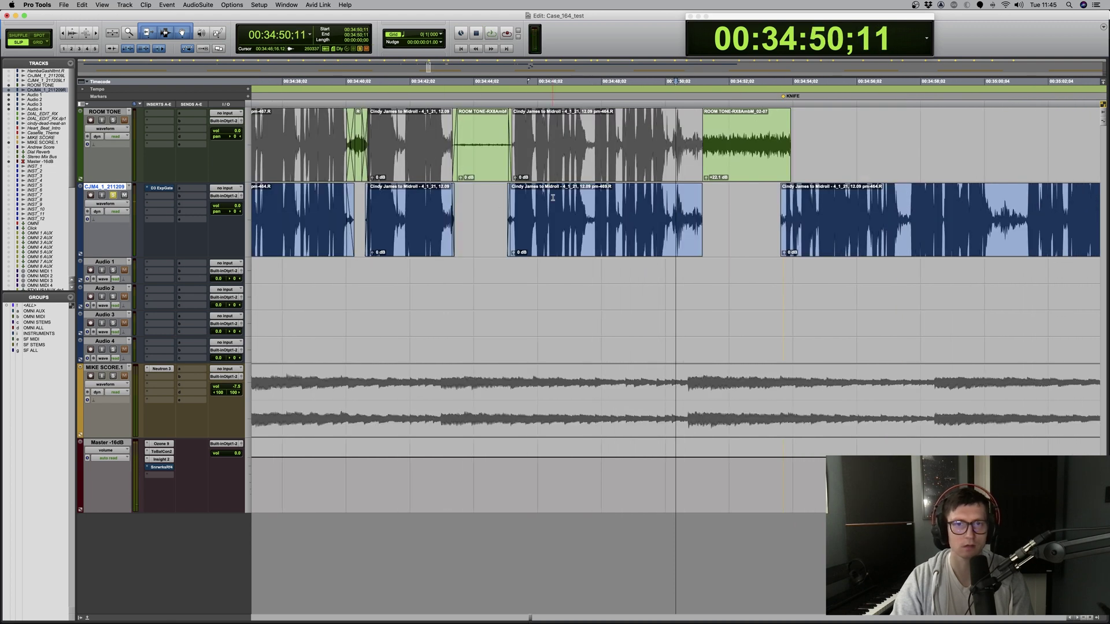
pyautogui.press('space')
# Replay the phrase from 00:34:45;10, cut it at 00:34:45;20, and remove the words following the cut in Shuffle mode.
pyautogui.press('t')
pyautogui.press('t')
pyautogui.press('t')
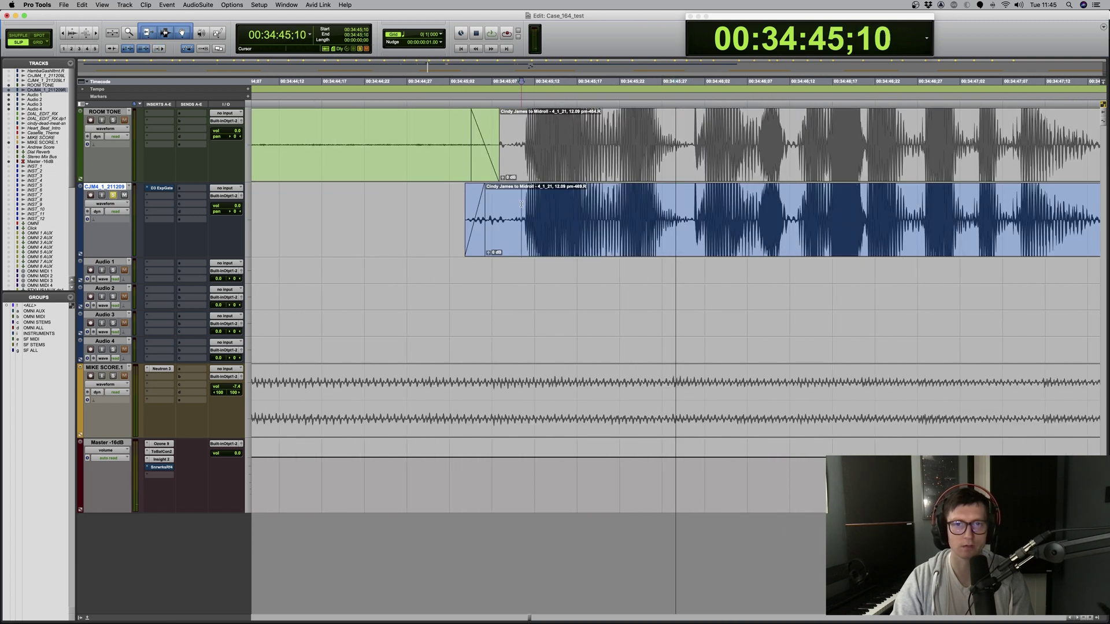
pyautogui.press('space')
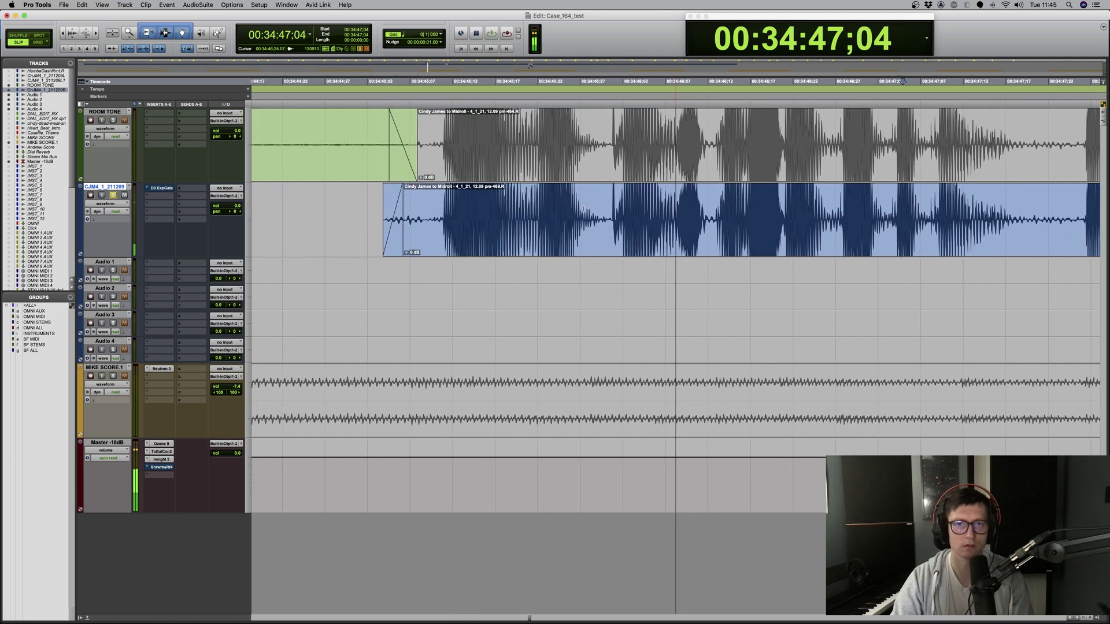
pyautogui.click(528, 204)
pyautogui.press('super+e')
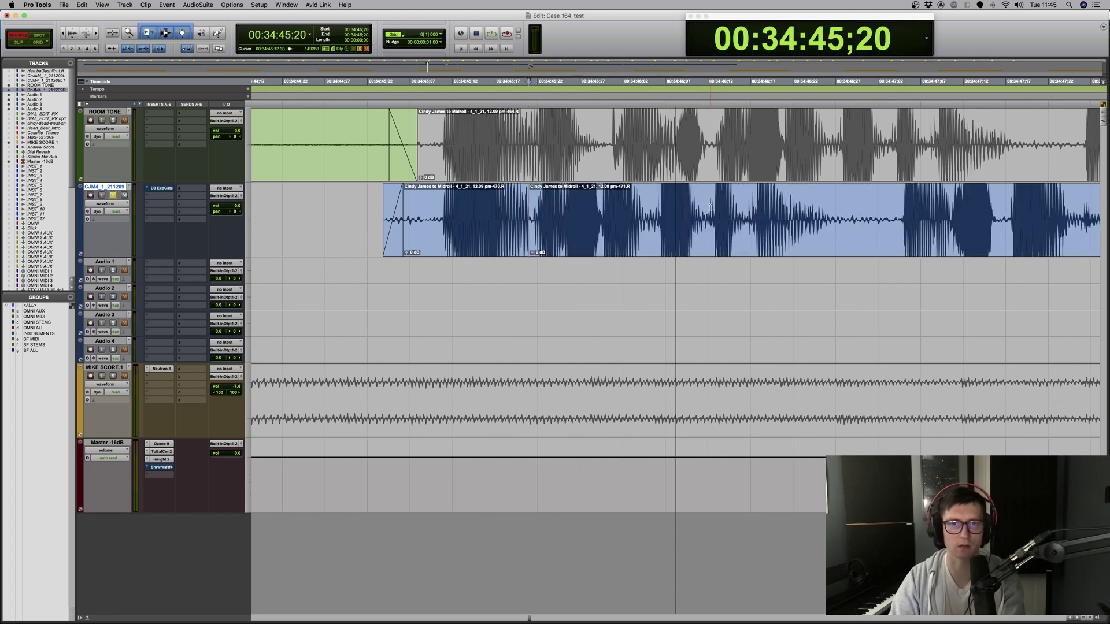
# Play the dialogue phrase from 00:34:45;03 and again from 00:34:45;09 across the new cut.
pyautogui.click(351, 200)
pyautogui.press('space')
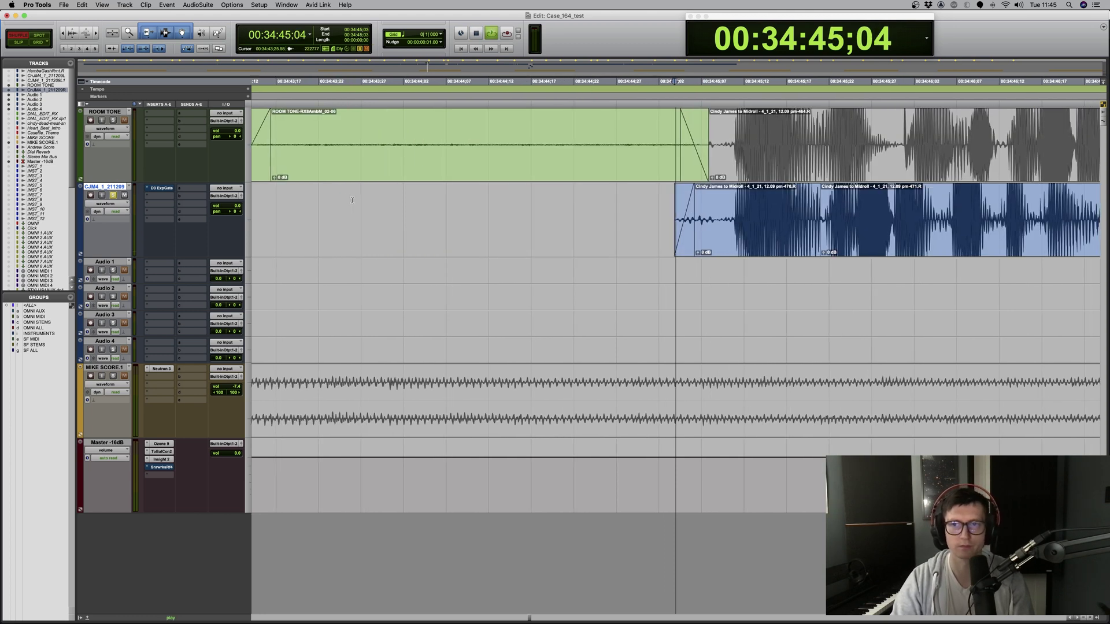
pyautogui.press('space')
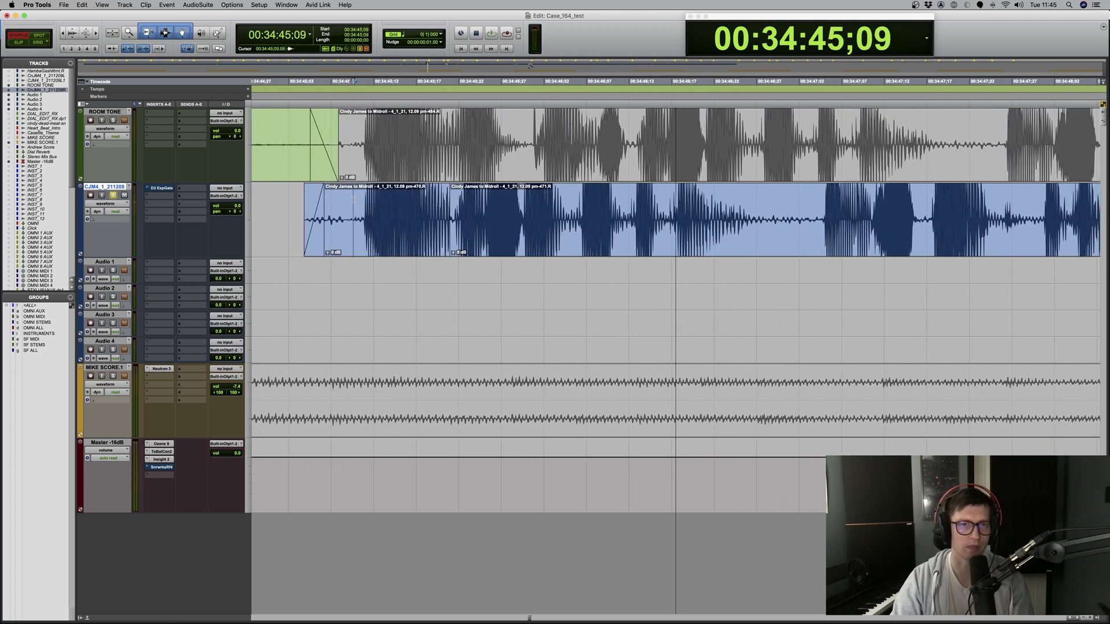
pyautogui.press('space')
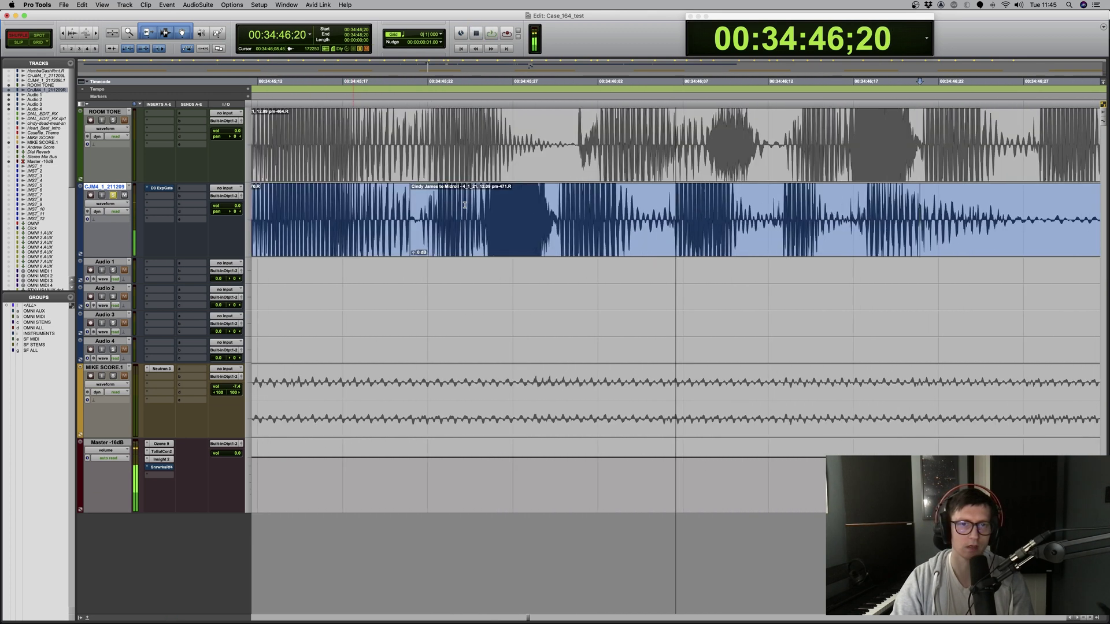
pyautogui.press('space')
# Crossfade the cut between the two dialogue clips from about 00:34:45;17 to 00:34:45;21 and play the transition.
pyautogui.moveTo(412, 212); pyautogui.dragTo(466, 212)
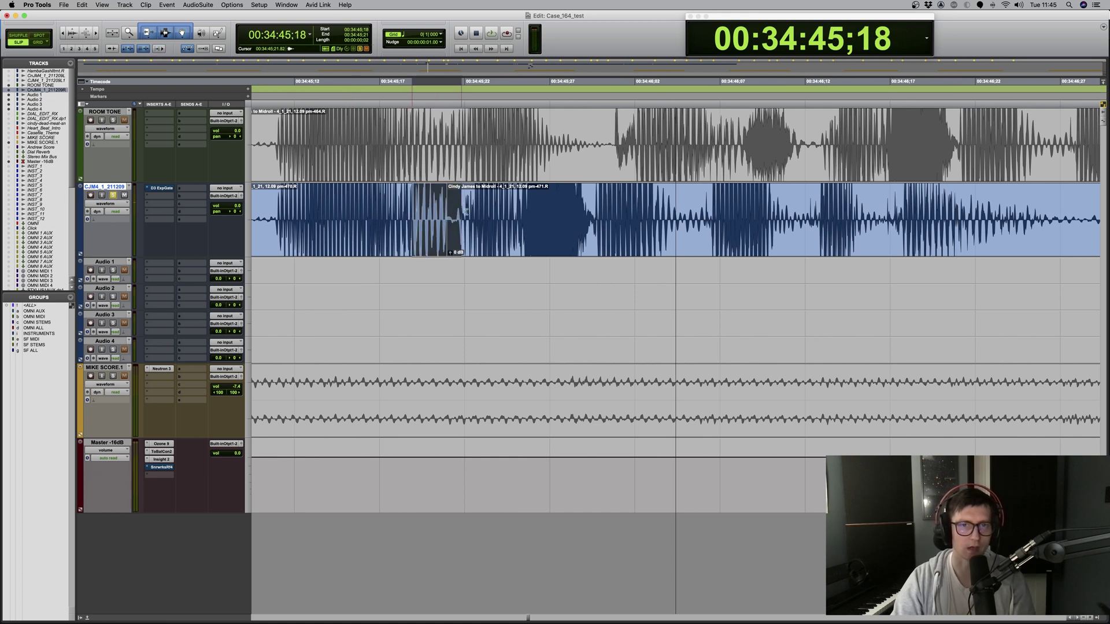
pyautogui.press('ctrl+super+f')
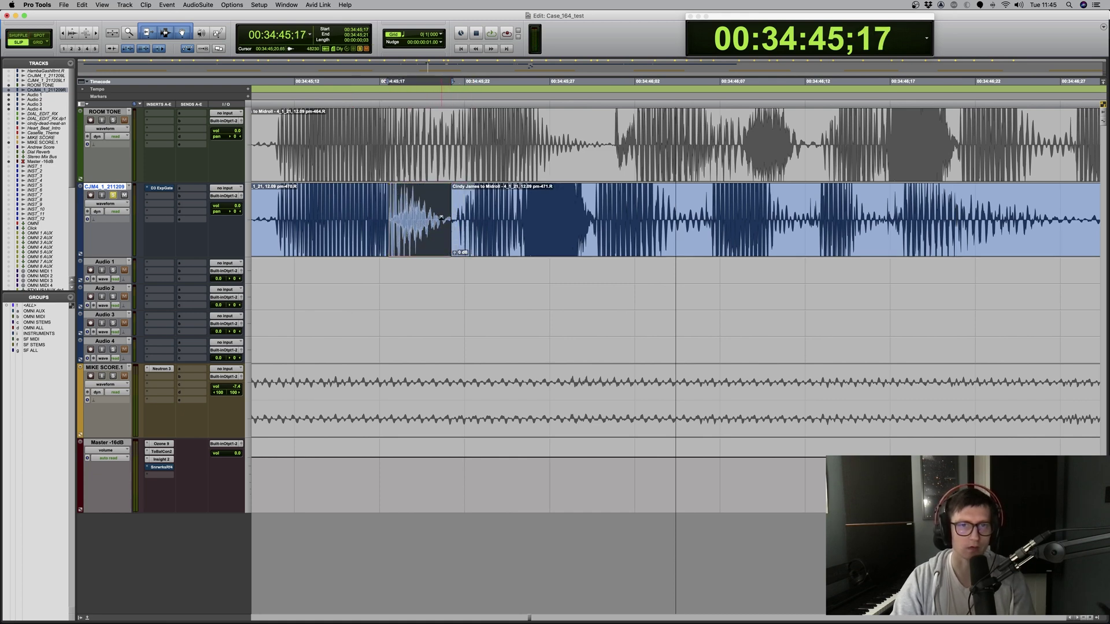
pyautogui.press('r')
pyautogui.click(464, 205)
pyautogui.press('t')
pyautogui.press('space')
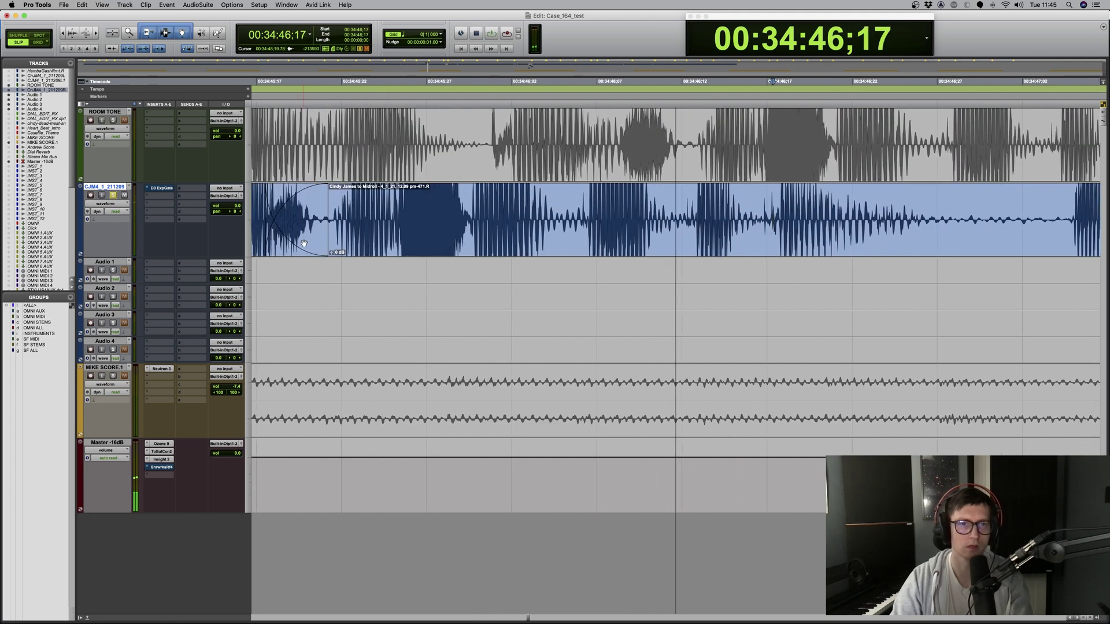
pyautogui.press('space')
# Move the second dialogue clip closer to the first, start the crossfade at 00:34:45;16, and replay the phrase.
pyautogui.moveTo(442, 210); pyautogui.dragTo(423, 210)
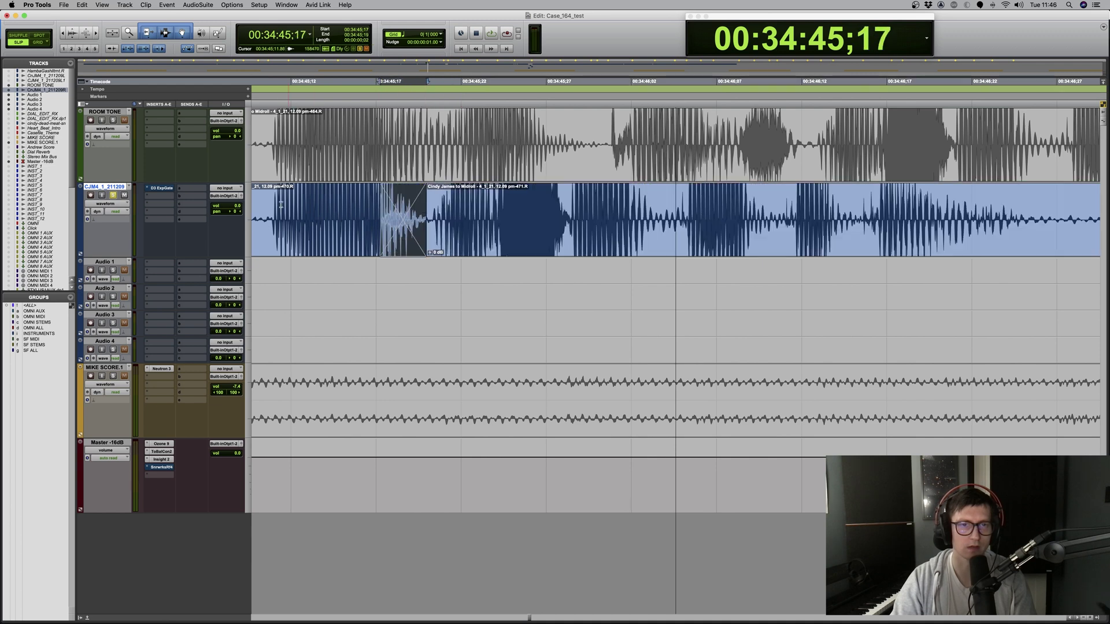
pyautogui.press('space')
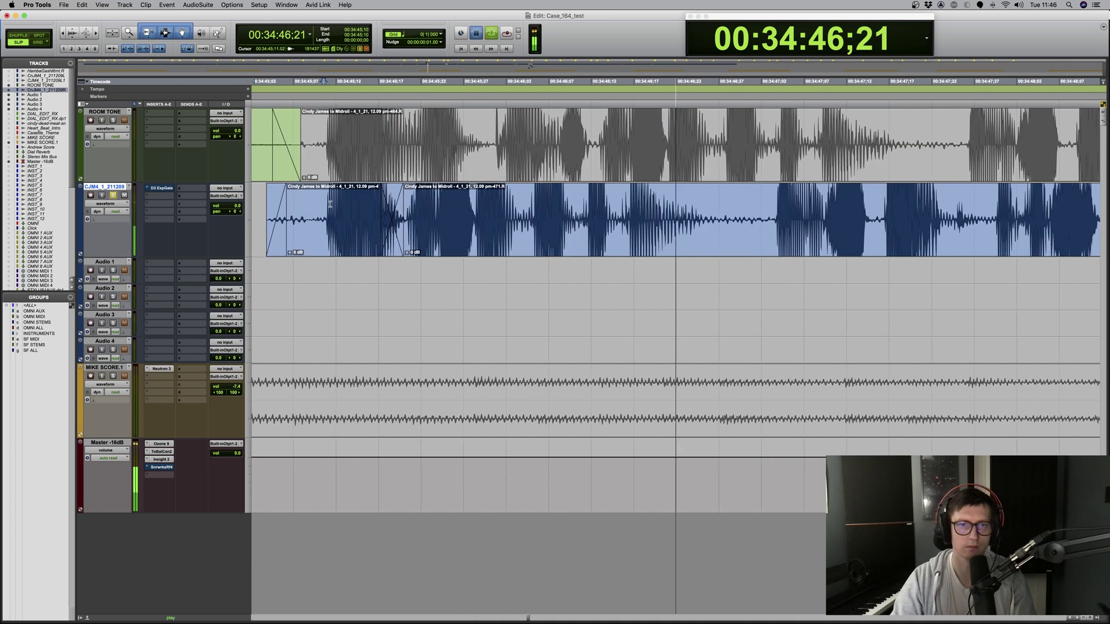
pyautogui.press('space')
pyautogui.press('-')
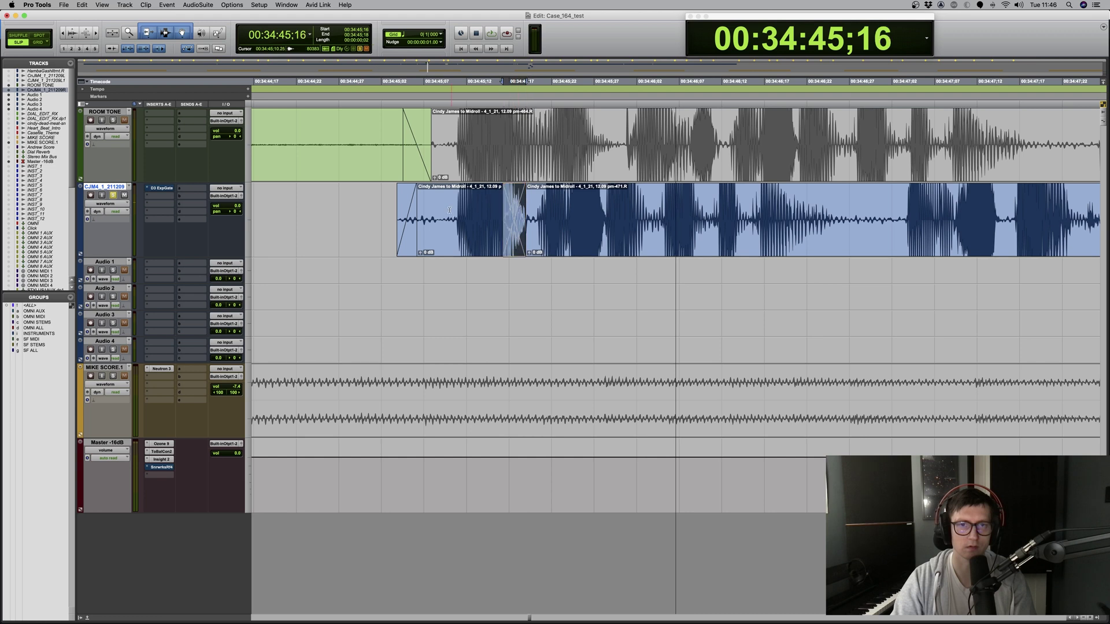
pyautogui.press('space')
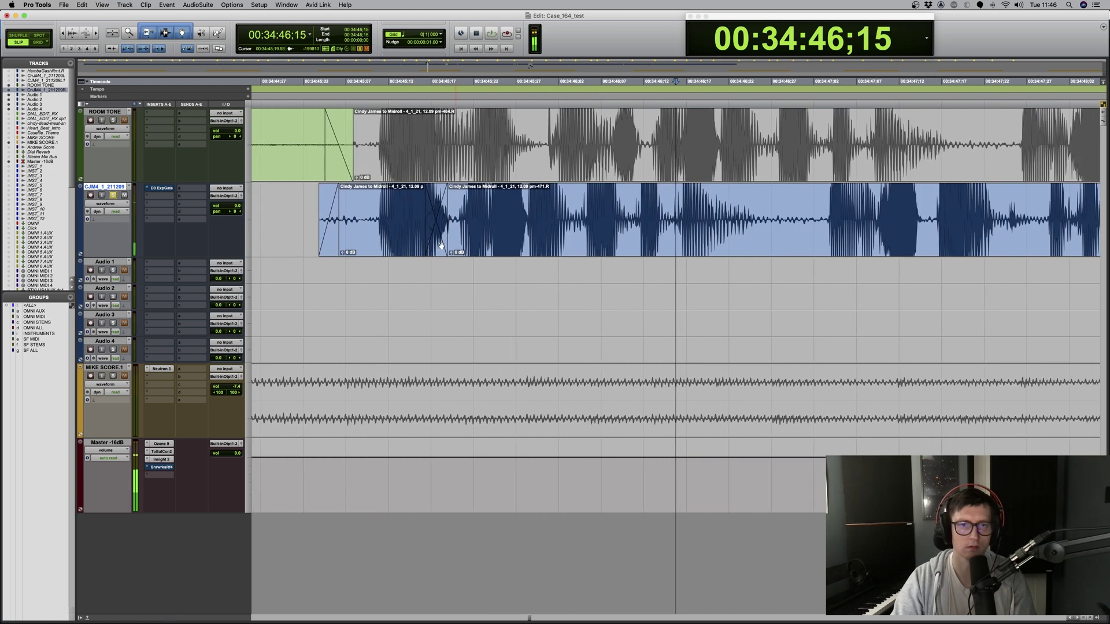
pyautogui.press('space')
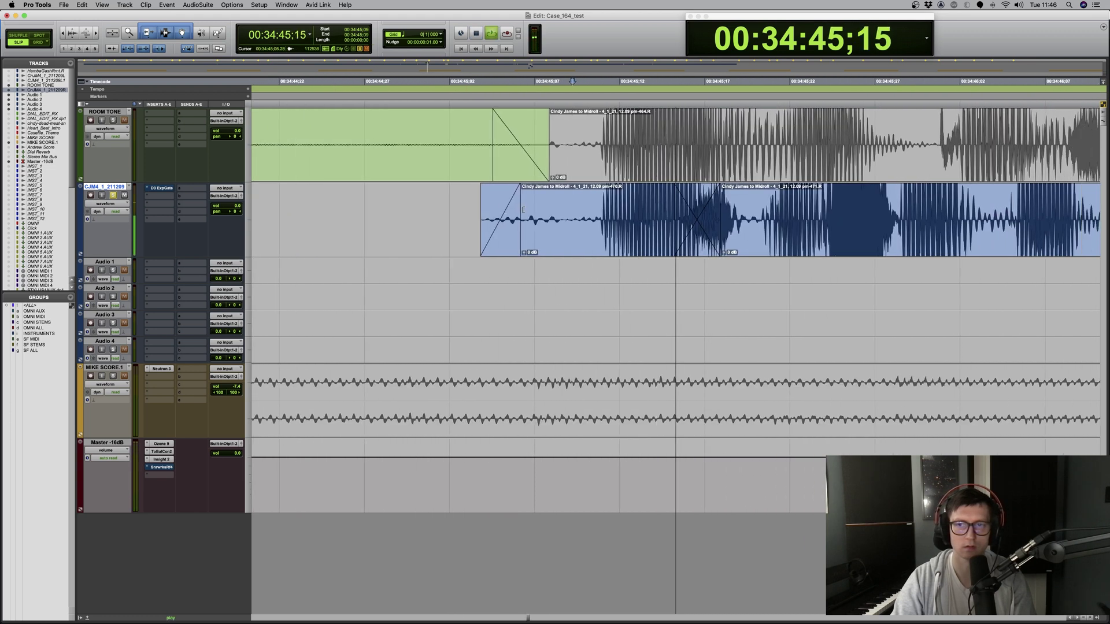
# Trim the second dialogue clip's start, move the clip earlier to close the gap, and play the join.
pyautogui.press('a')
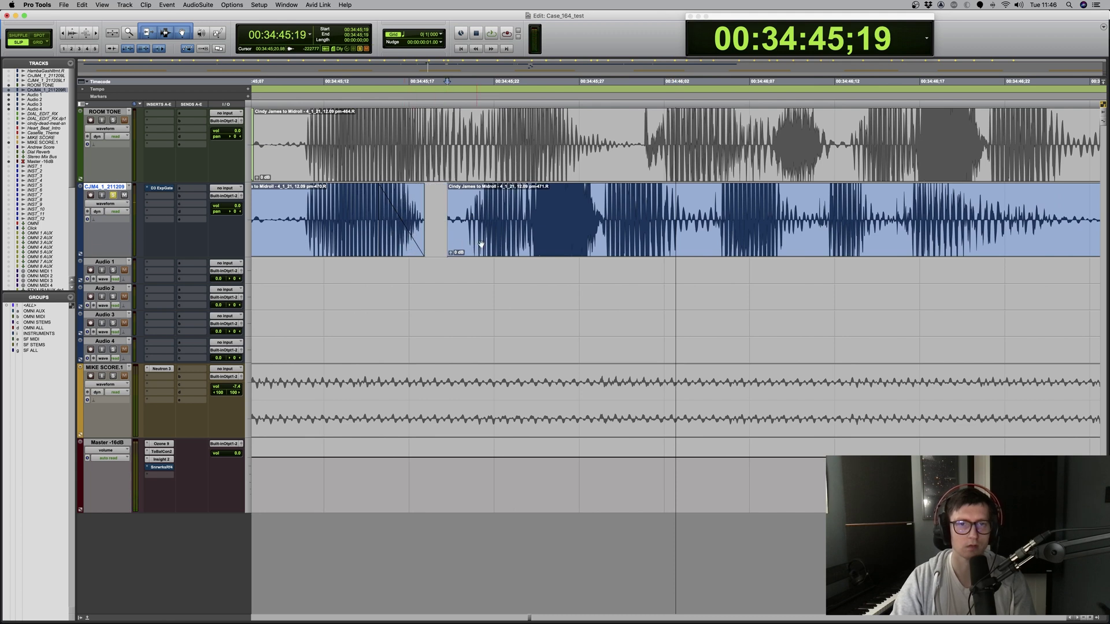
pyautogui.moveTo(481, 245); pyautogui.dragTo(458, 245)
pyautogui.click(296, 199)
pyautogui.press('space')
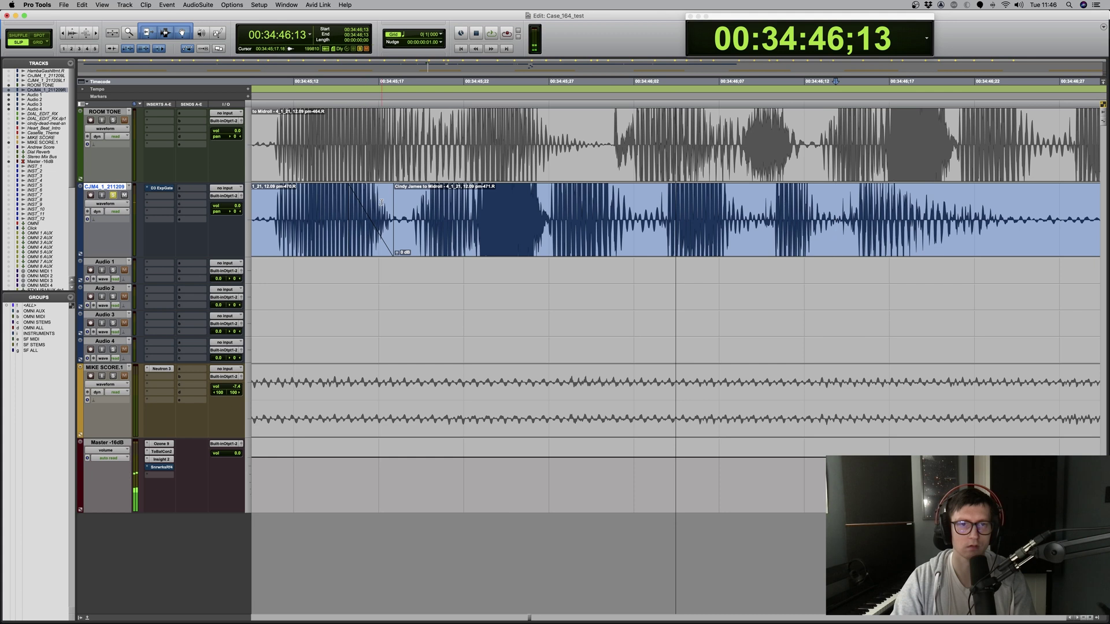
pyautogui.press('space')
# Tighten the join near 00:34:45;17 by moving the second clip earlier with a short crossfade, and replay from 00:34:45;10.
pyautogui.click(381, 203)
pyautogui.click(271, 197)
pyautogui.press('space')
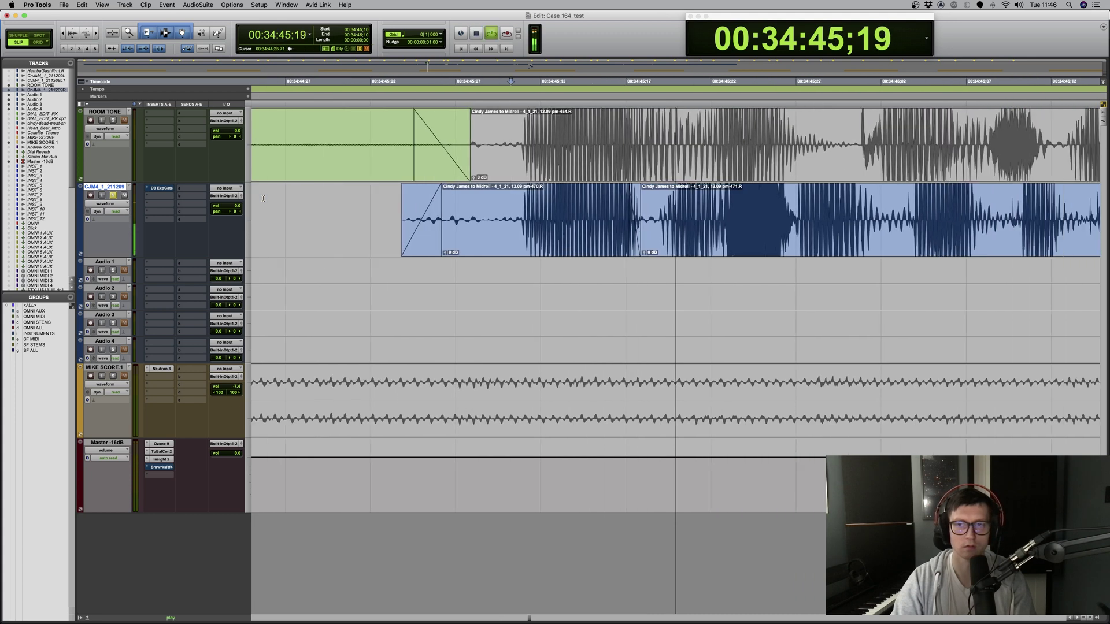
pyautogui.press('space')
pyautogui.moveTo(429, 249); pyautogui.dragTo(413, 248)
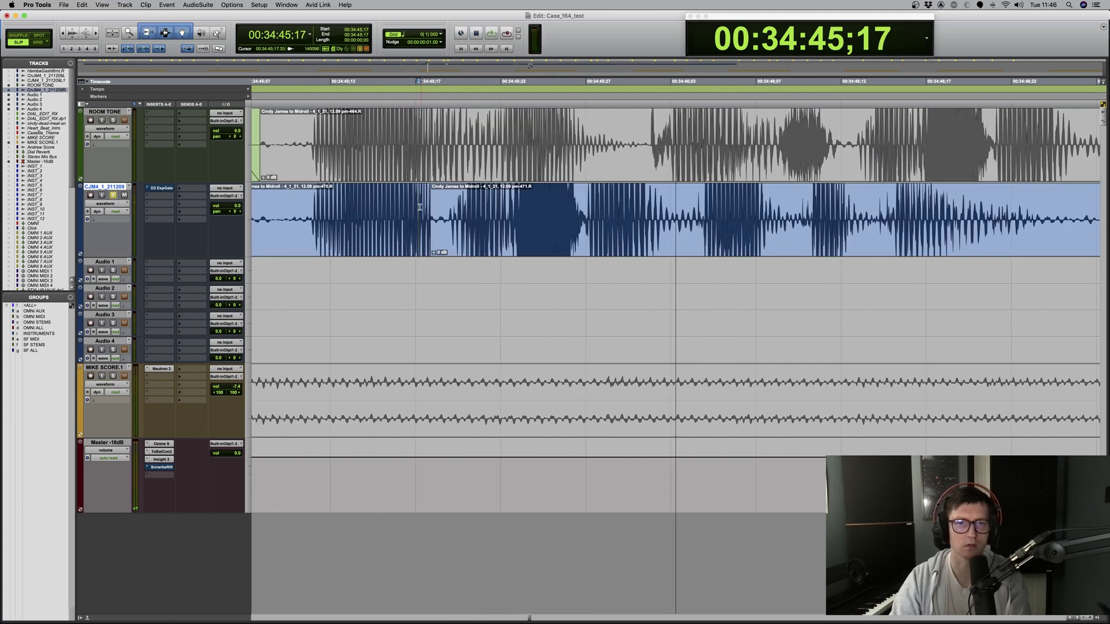
pyautogui.click(304, 200)
pyautogui.press('space')
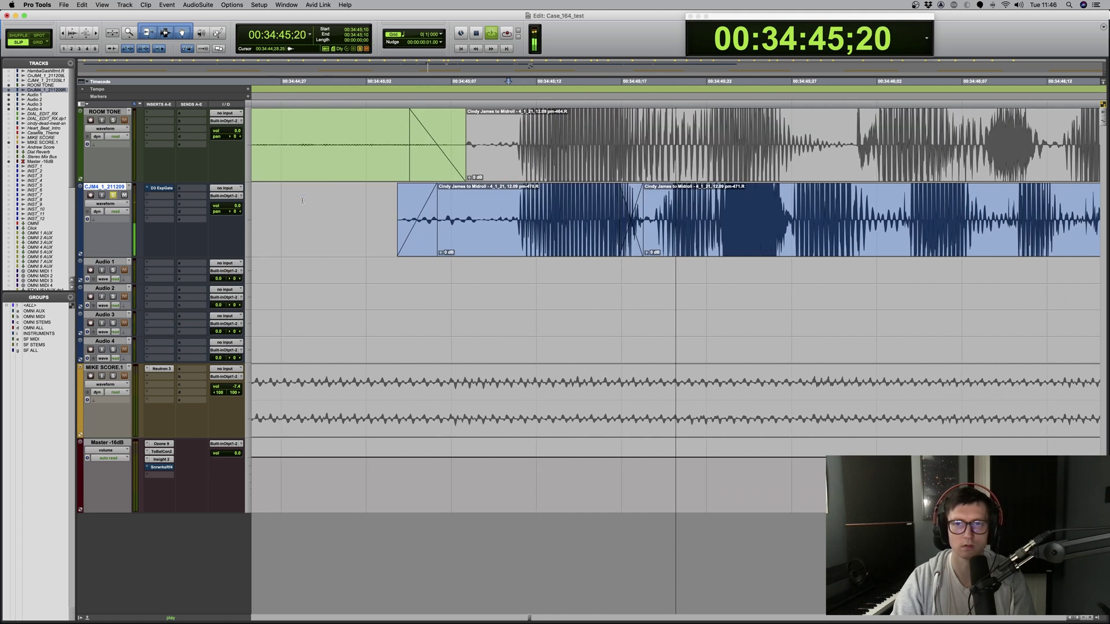
pyautogui.press('space')
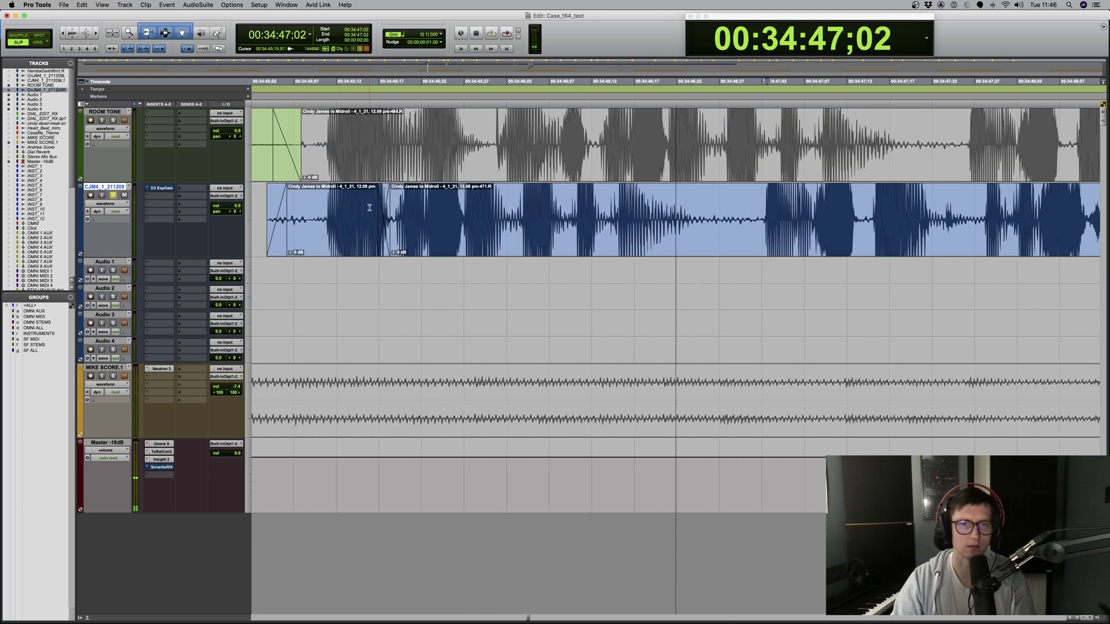
# Extend the start of the crossfade at 00:34:45;16 slightly earlier and replay the phrase.
pyautogui.click(365, 200)
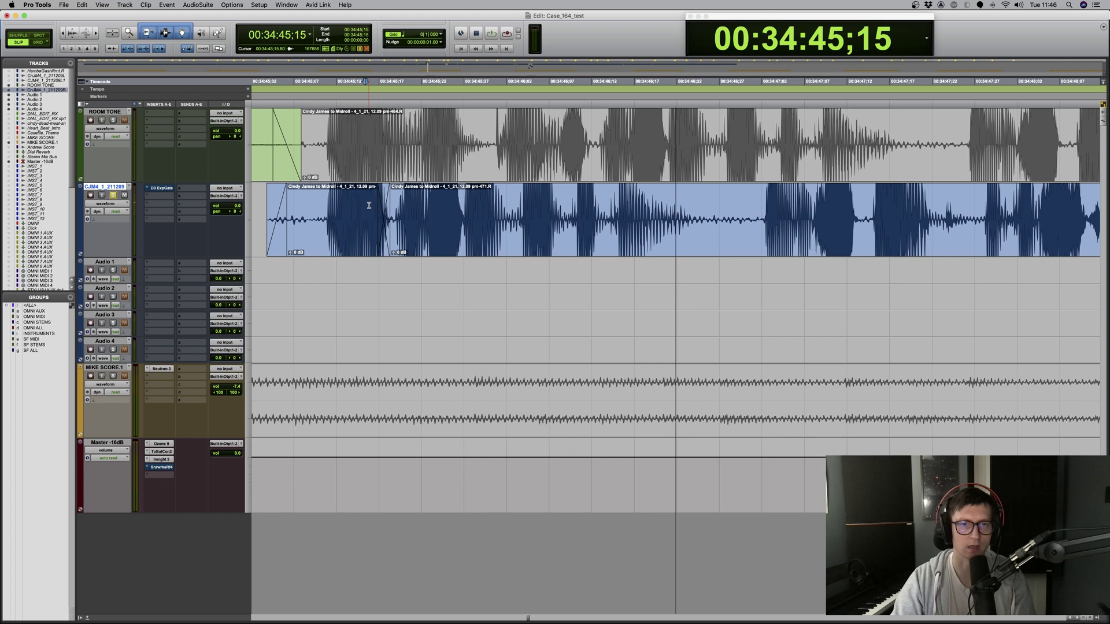
pyautogui.click(385, 237)
pyautogui.press('super+bracketright')
pyautogui.press('super+bracketright')
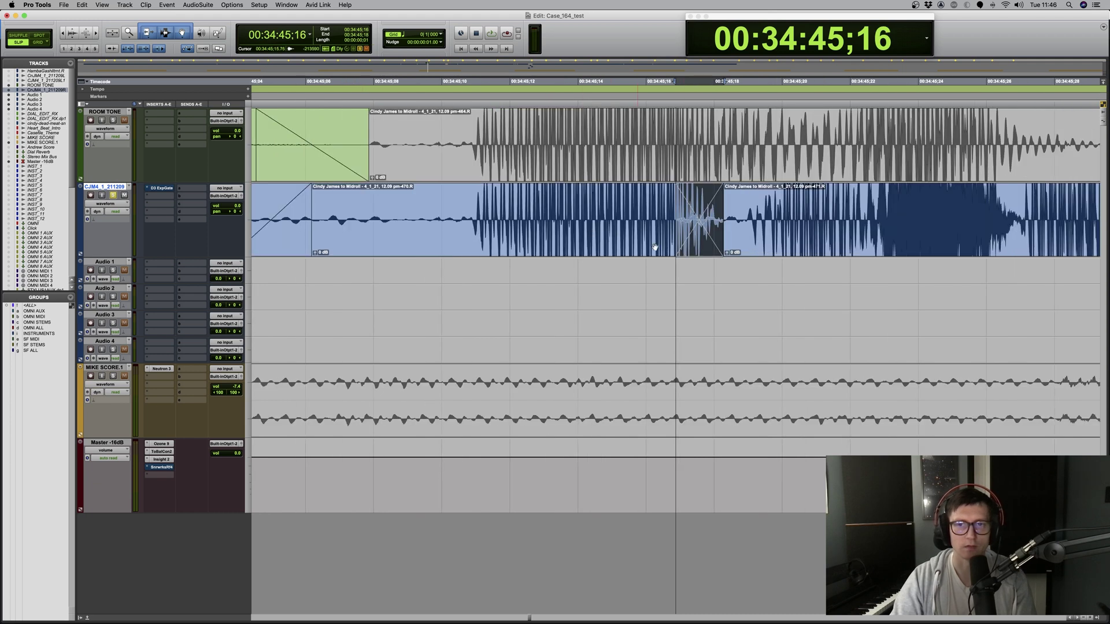
pyautogui.moveTo(677, 237); pyautogui.dragTo(652, 232)
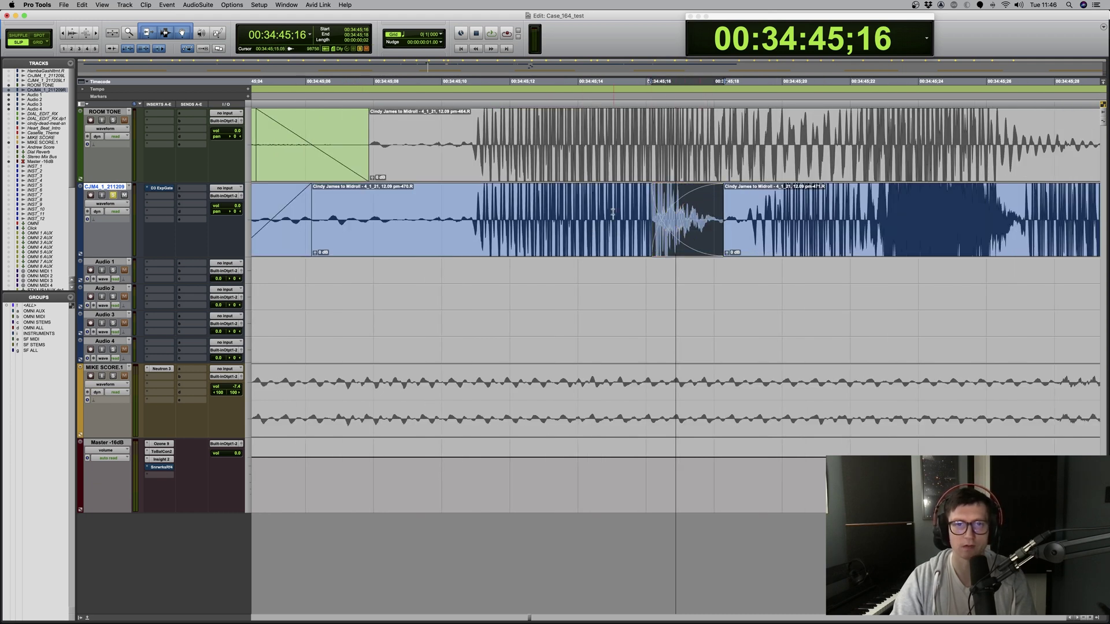
pyautogui.press('space')
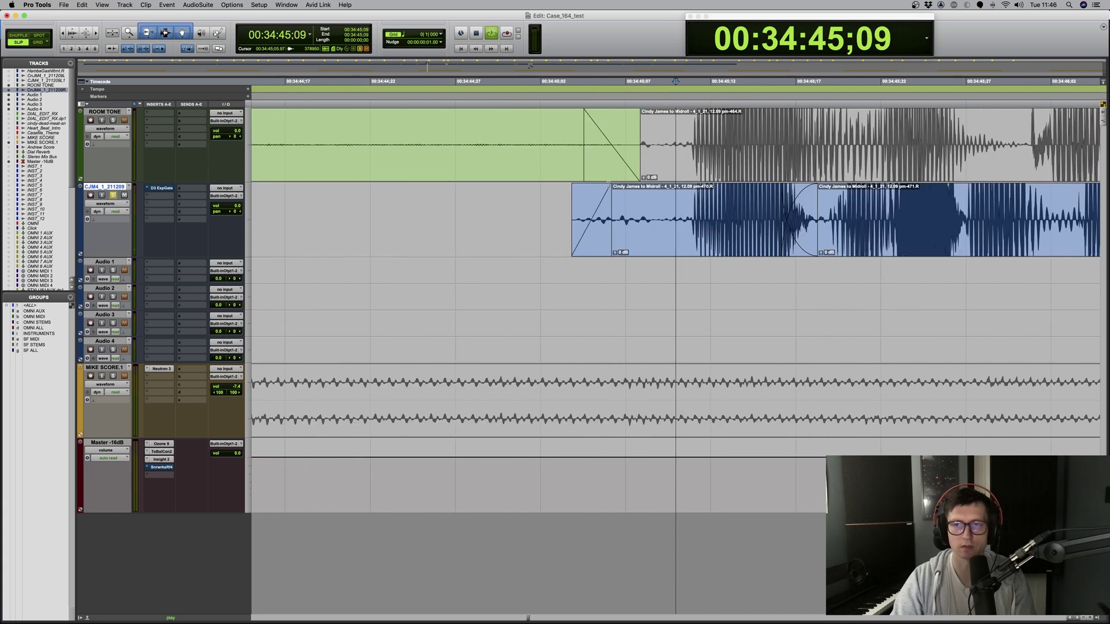
pyautogui.press('space')
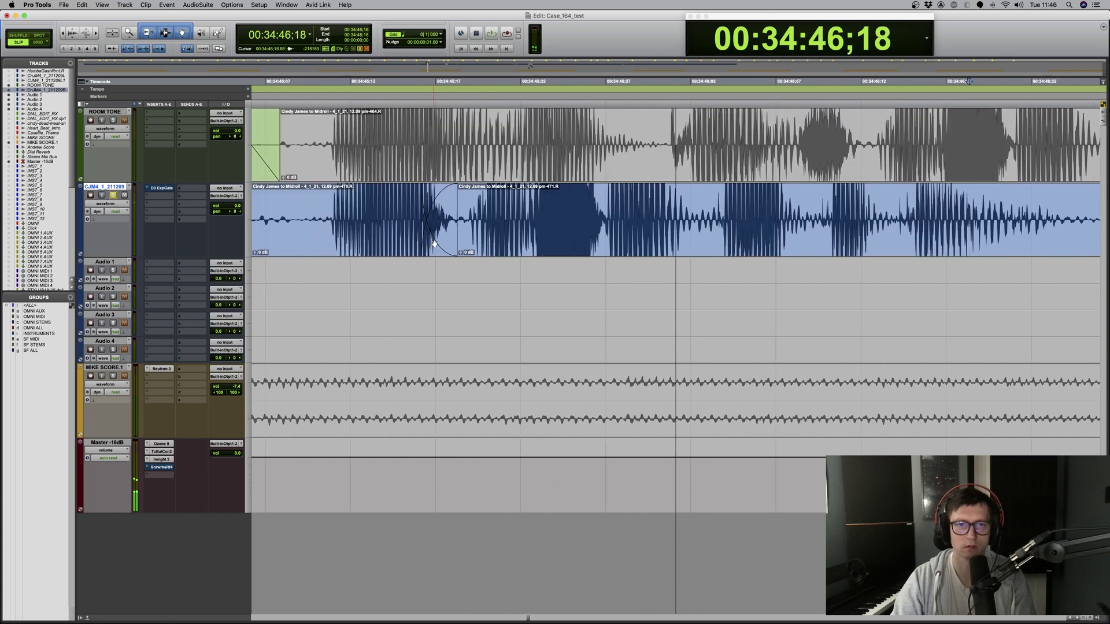
# Replay the phrase, select the dialogue from 00:34:45;08 to 00:34:46;29, and send it to iZotope RX 8 with RX Connect.
pyautogui.press('super+bracketleft')
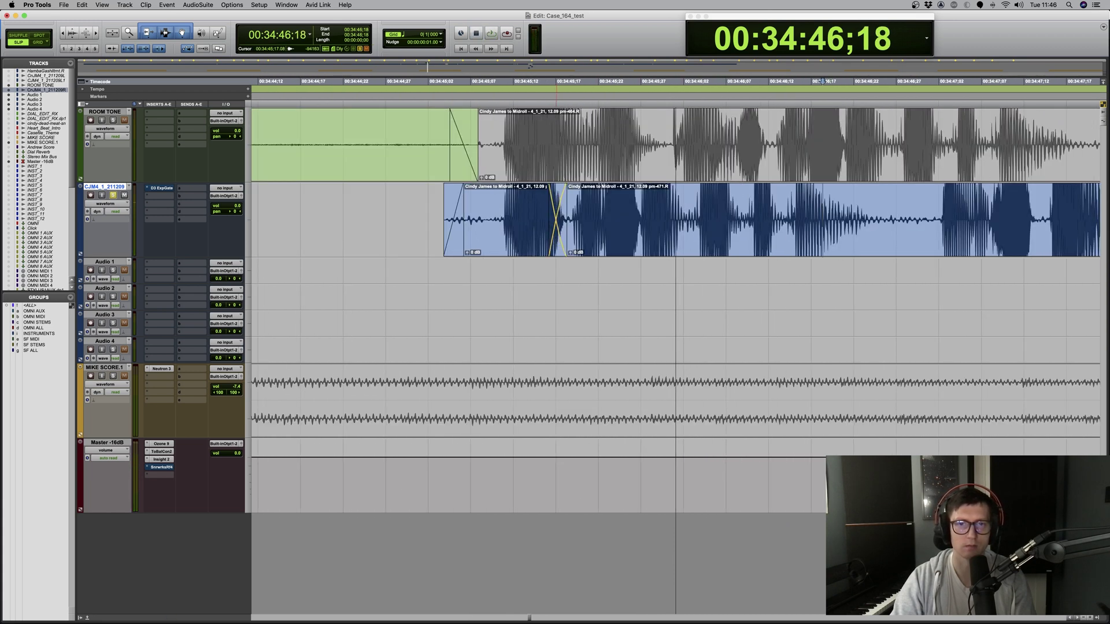
pyautogui.press('space')
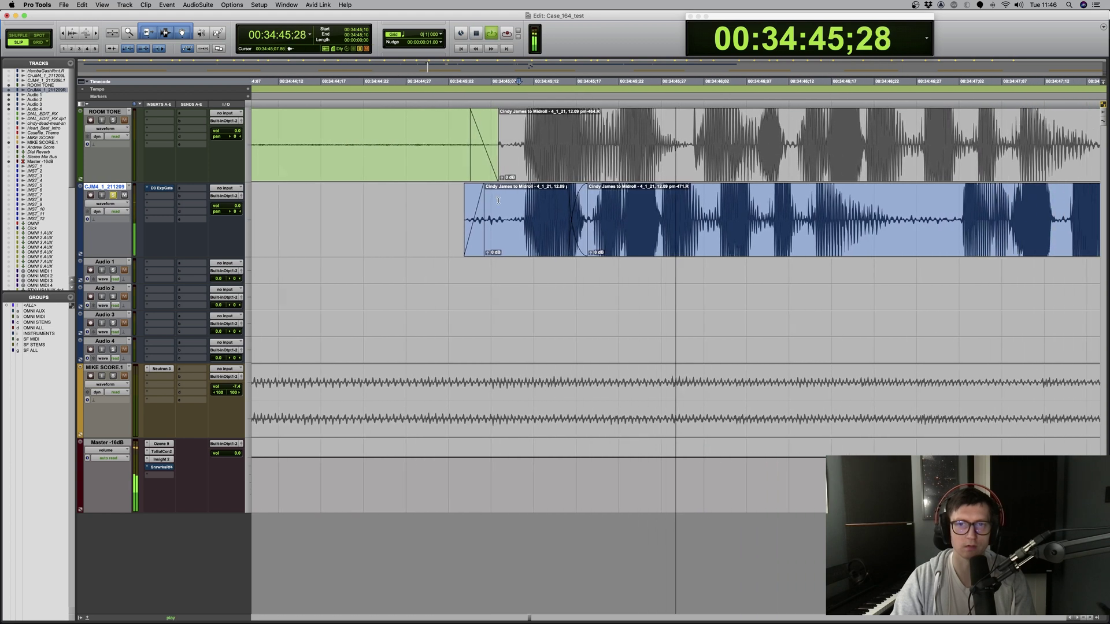
pyautogui.moveTo(339, 219); pyautogui.dragTo(766, 219)
pyautogui.click(198, 5)
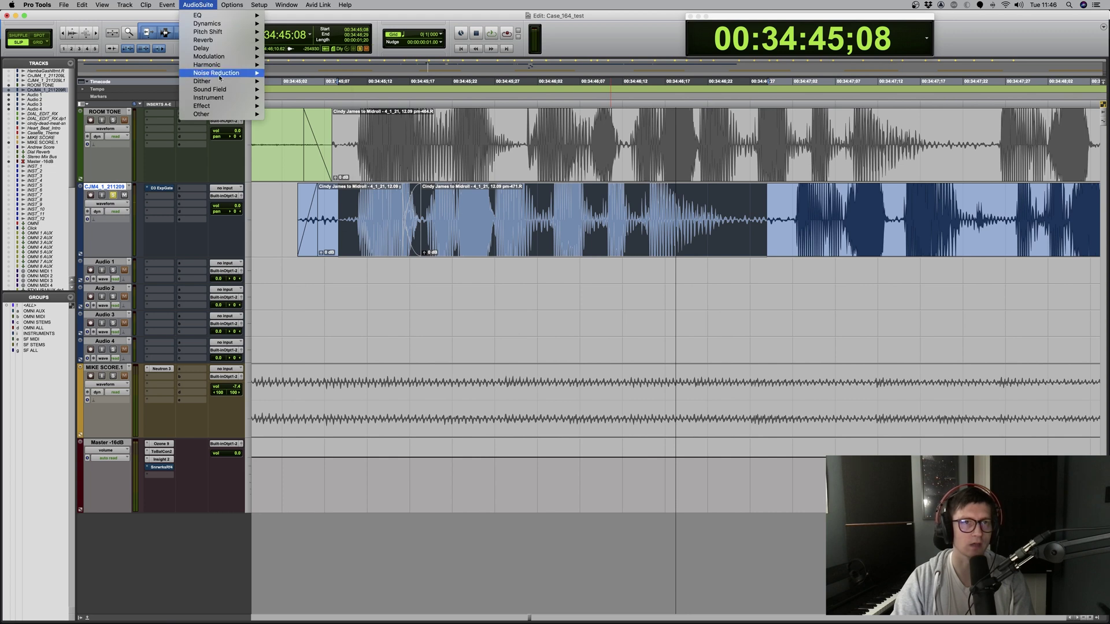
pyautogui.moveTo(220, 73)
pyautogui.click(327, 106)
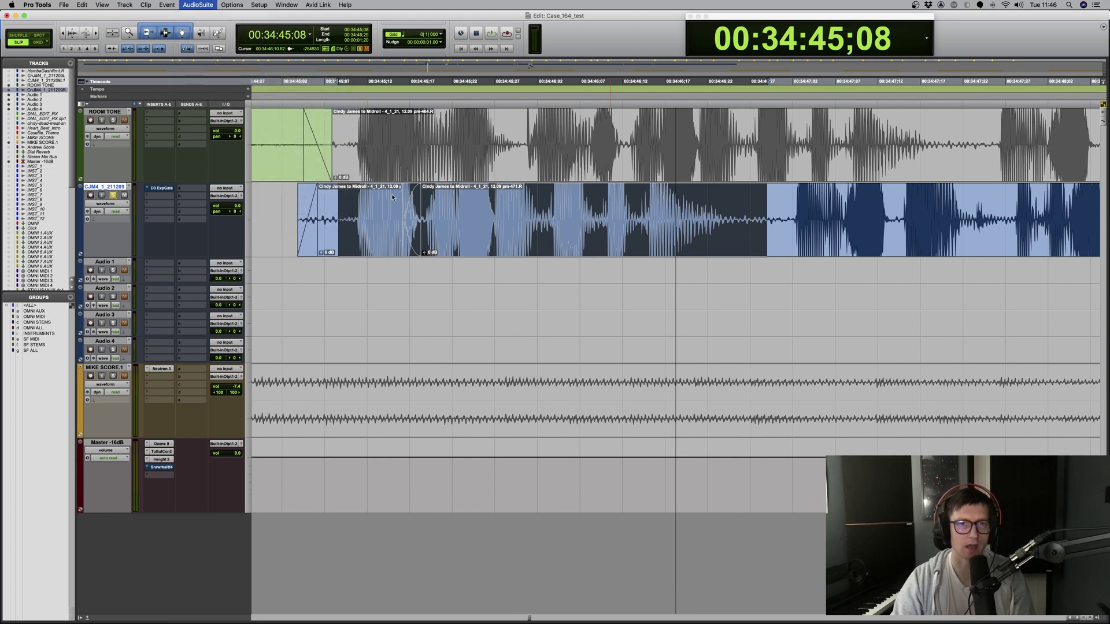
pyautogui.click(337, 225)
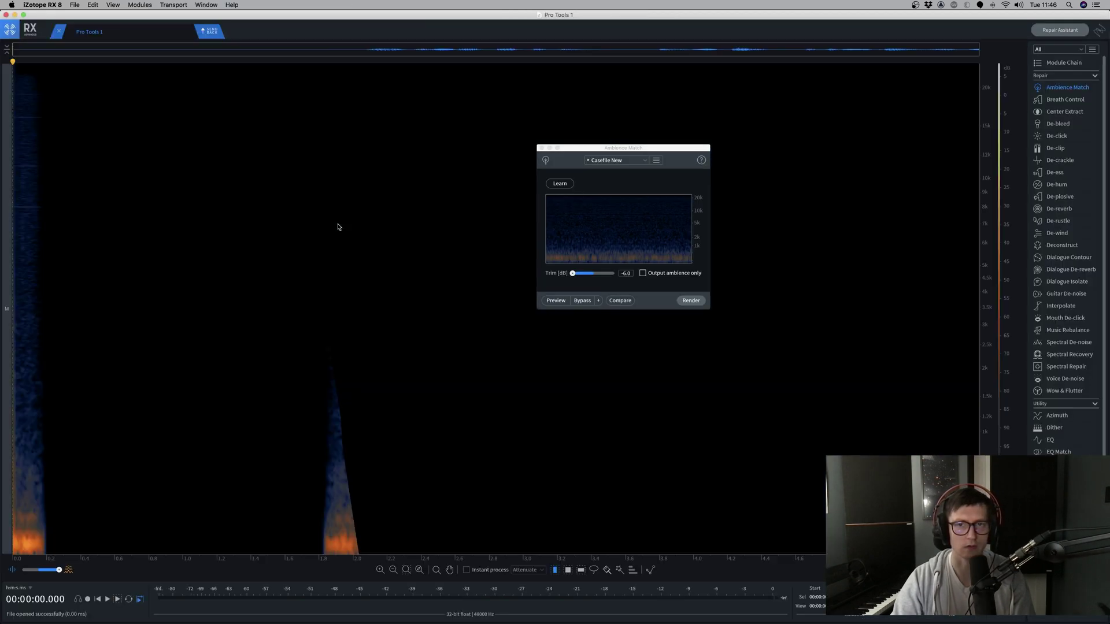
# Close Ambience Match, play the phrase, and apply Spectral Repair Replace to the high frequencies at the end of the first word.
pyautogui.click(540, 149)
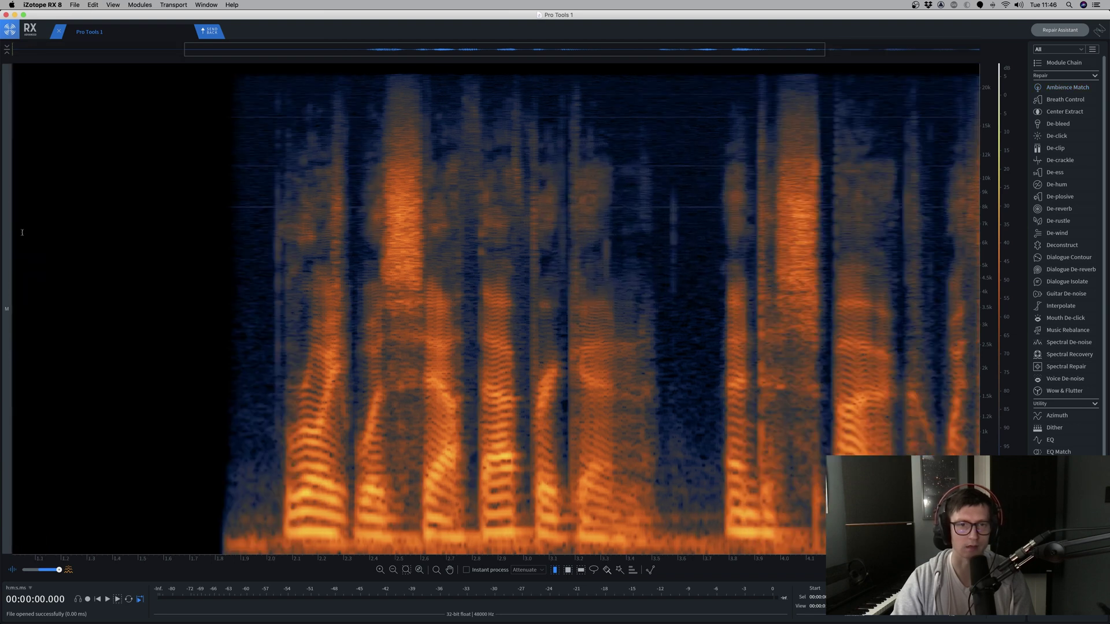
pyautogui.click(241, 182)
pyautogui.press('space')
pyautogui.scroll(2, 327, 223)
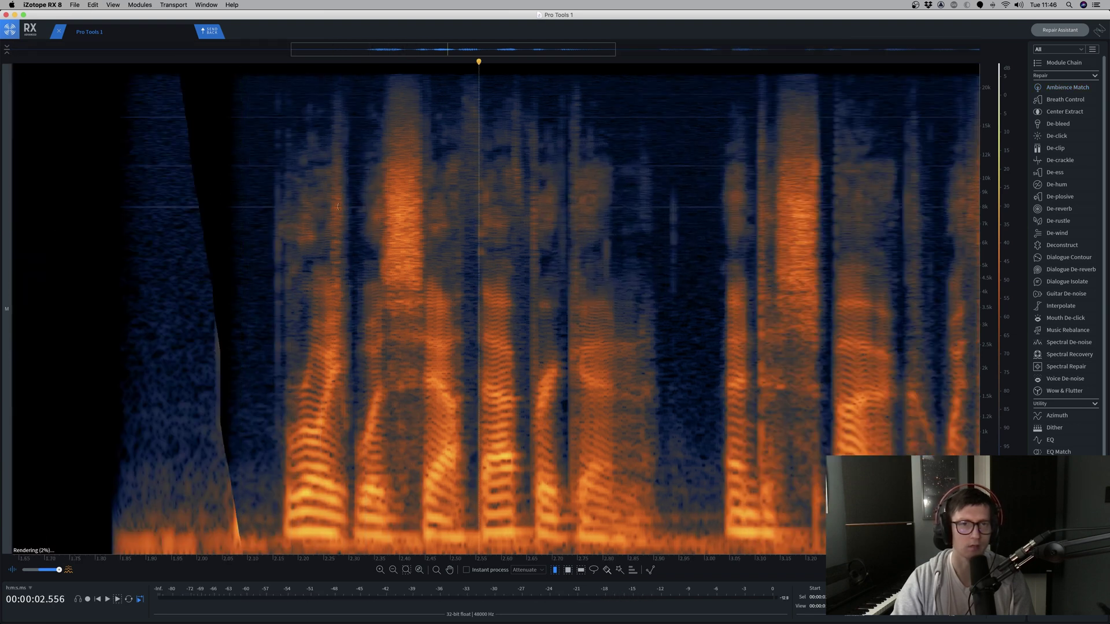
pyautogui.moveTo(332, 91); pyautogui.dragTo(353, 297)
pyautogui.press('super+r')
# Apply Spectral Repair to the lower harmonics at the end of the first word and play back the phrase.
pyautogui.click(171, 186)
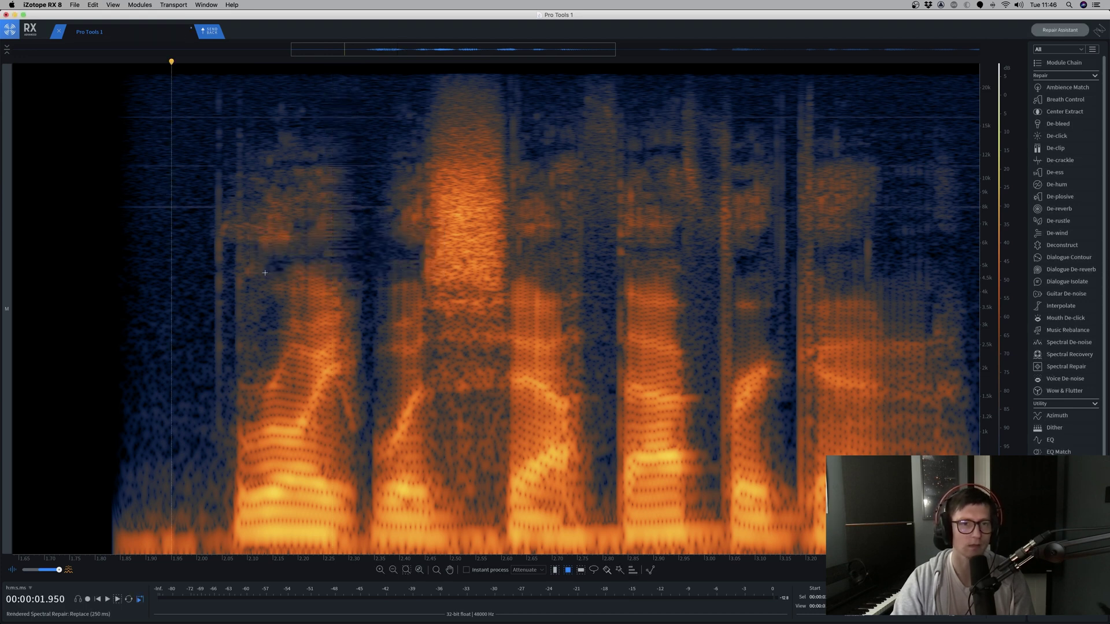
pyautogui.click(348, 408)
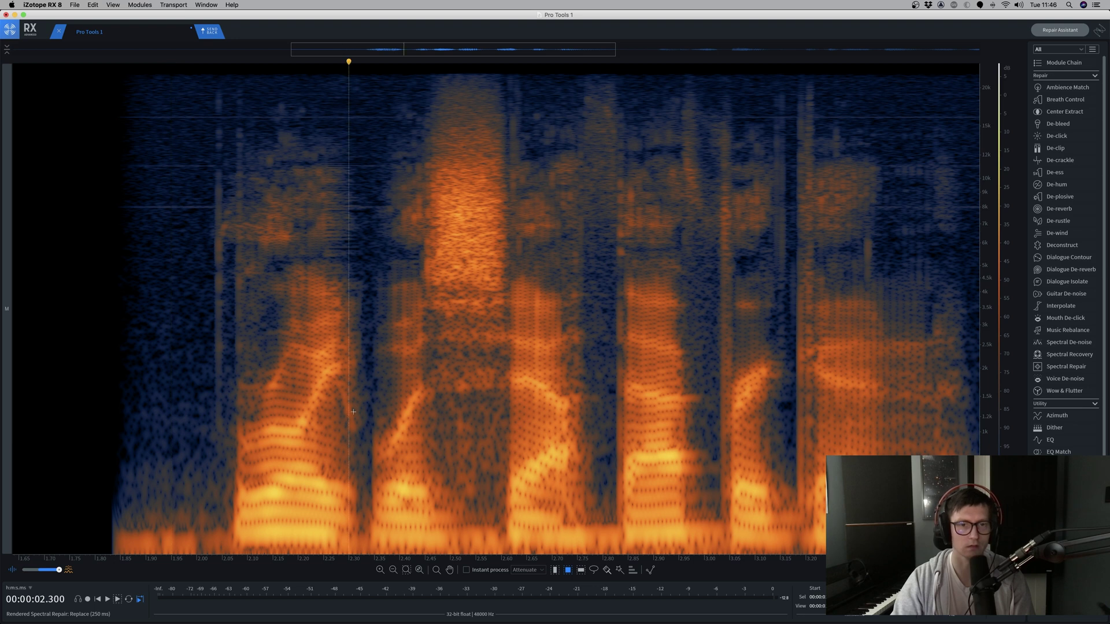
pyautogui.press('super+r')
pyautogui.click(120, 169)
pyautogui.press('space')
pyautogui.press('space')
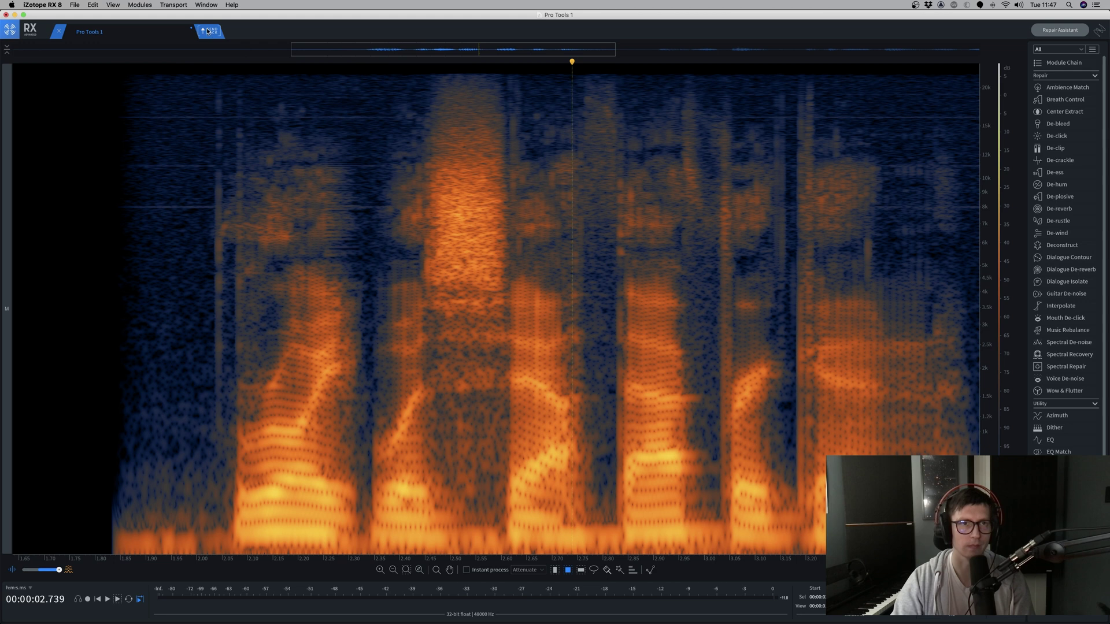
# Send the repaired audio back to Pro Tools, render it onto the dialogue track, and play the repaired phrase.
pyautogui.click(209, 31)
pyautogui.click(412, 224)
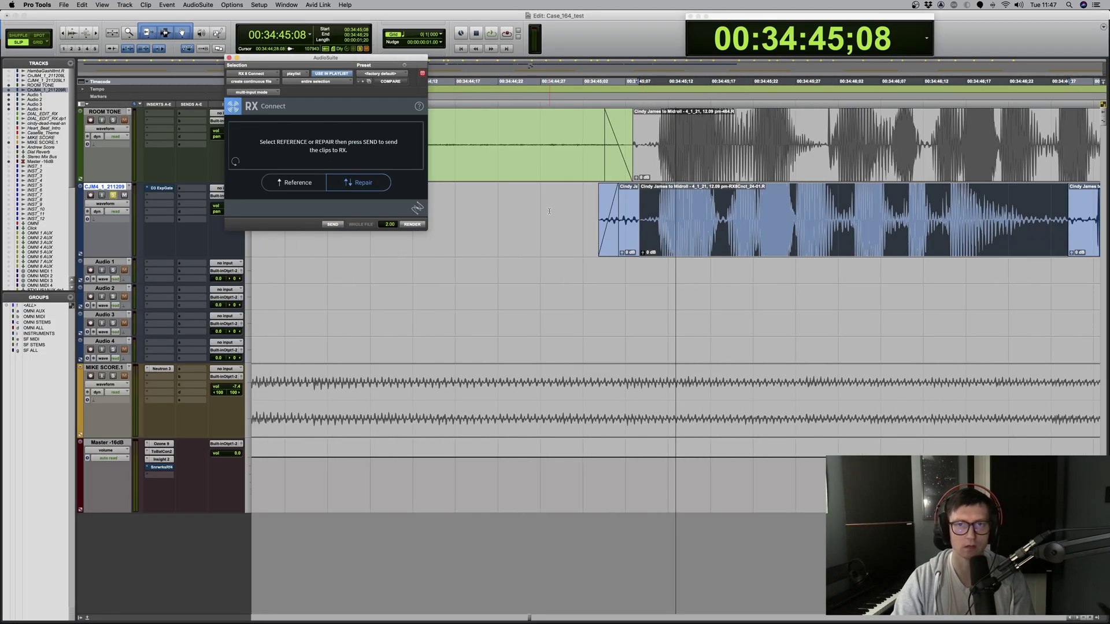
pyautogui.press('space')
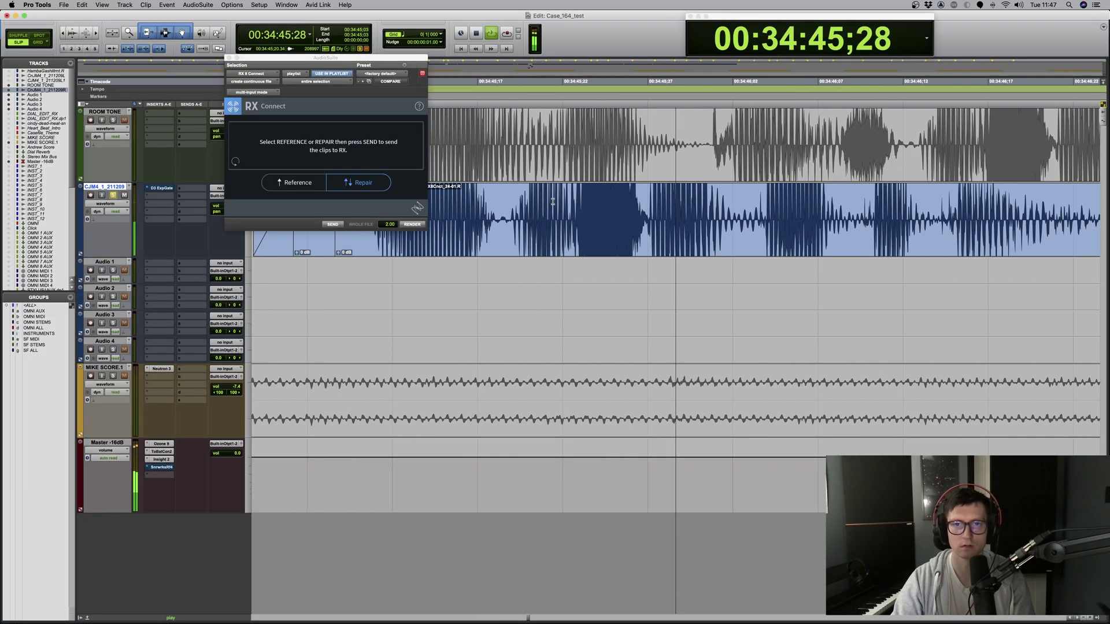
pyautogui.press('space')
pyautogui.click(689, 220)
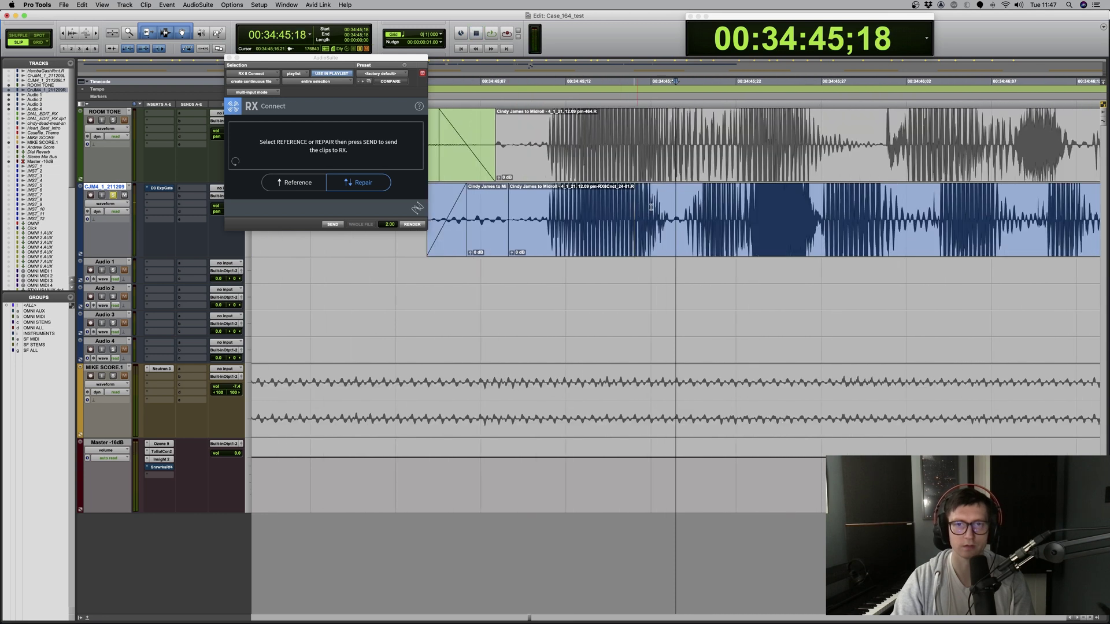
# Tighten the short gap after the repaired phrase's first word by pulling the following dialogue earlier, and crossfade the join near 00:34:45;17.
pyautogui.hotkey('ctrl', ']')
pyautogui.moveTo(734, 240); pyautogui.dragTo(691, 240)
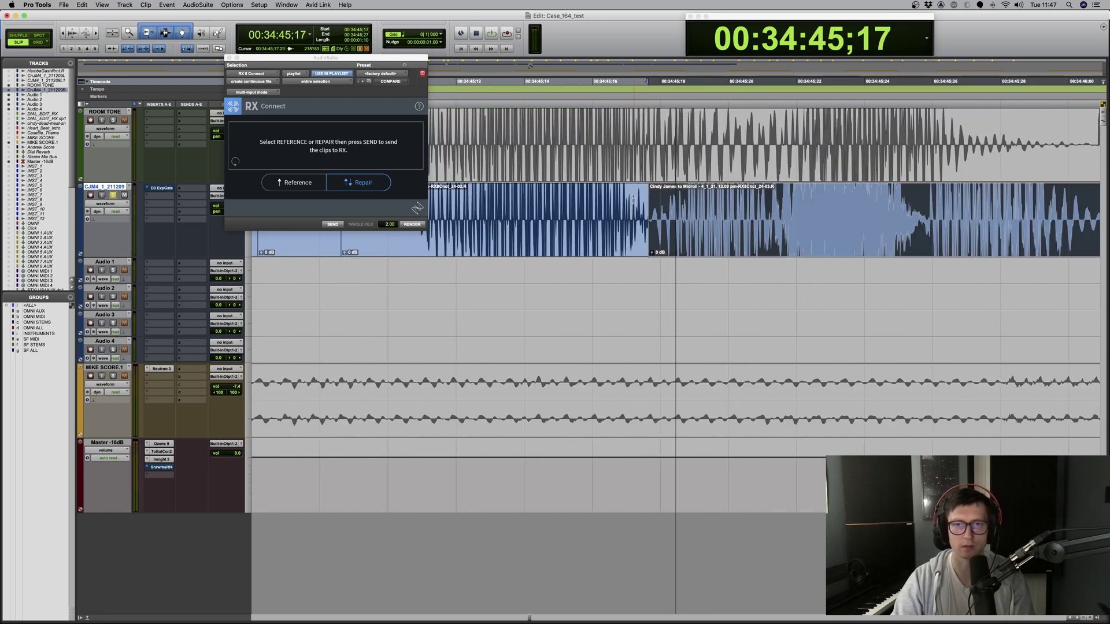
pyautogui.moveTo(635, 208); pyautogui.dragTo(668, 208)
pyautogui.press('f')
pyautogui.press('r')
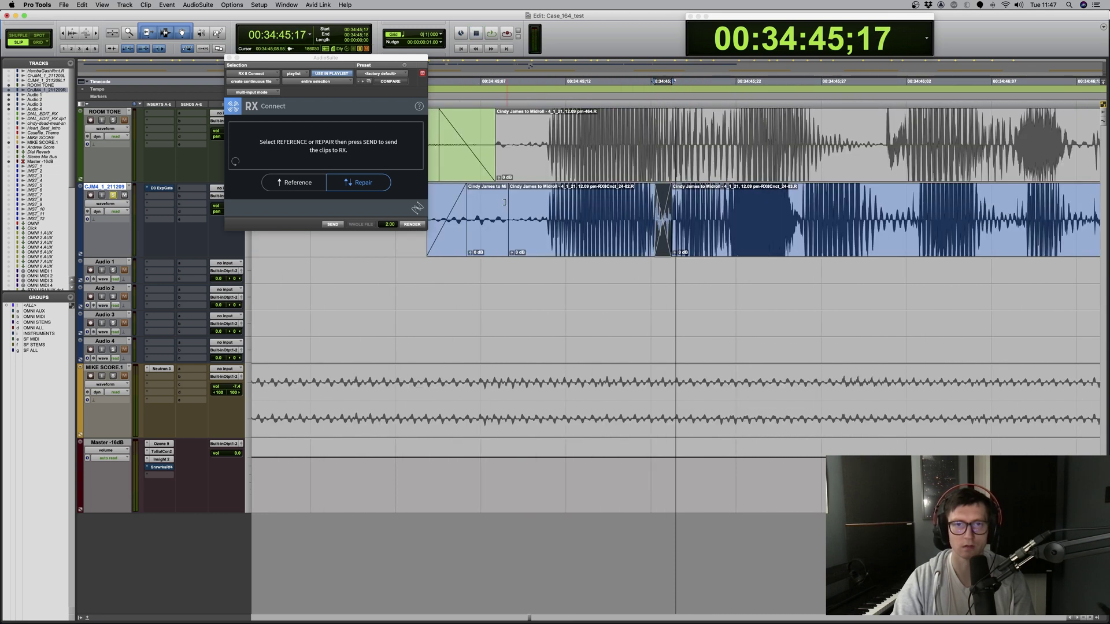
# Play the tightened phrase from just before the new crossfade to check the edit.
pyautogui.press('space')
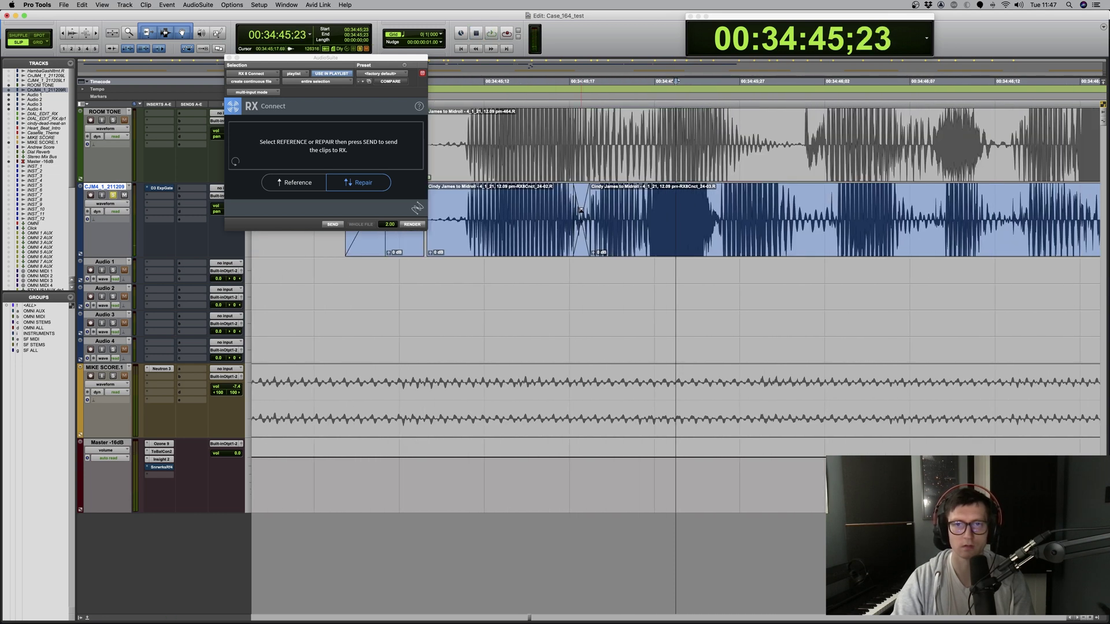
pyautogui.press('space')
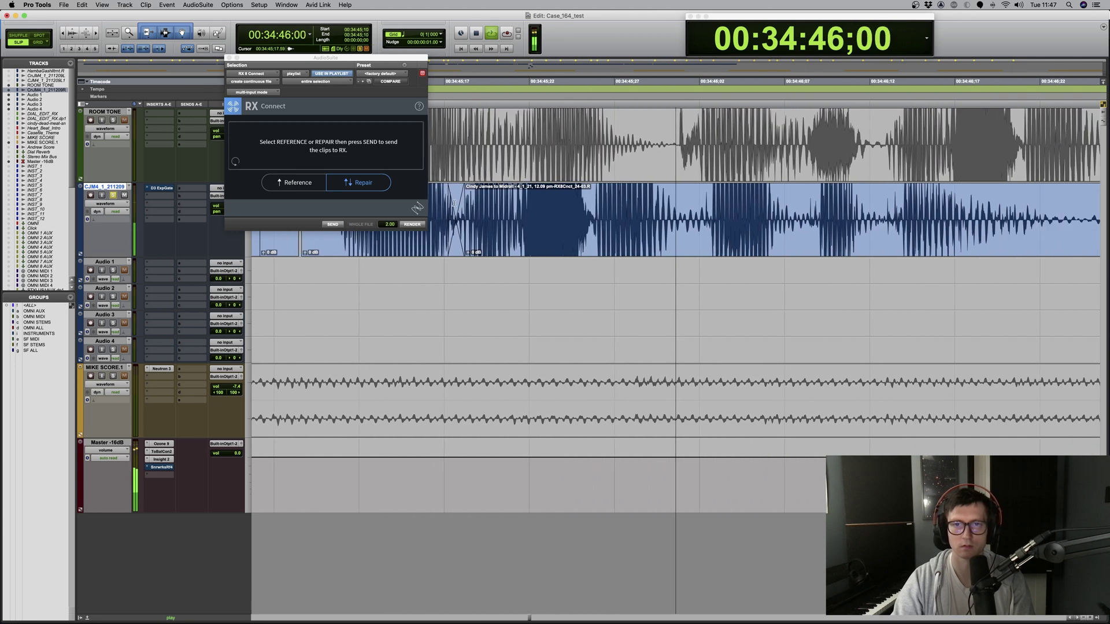
pyautogui.press('space')
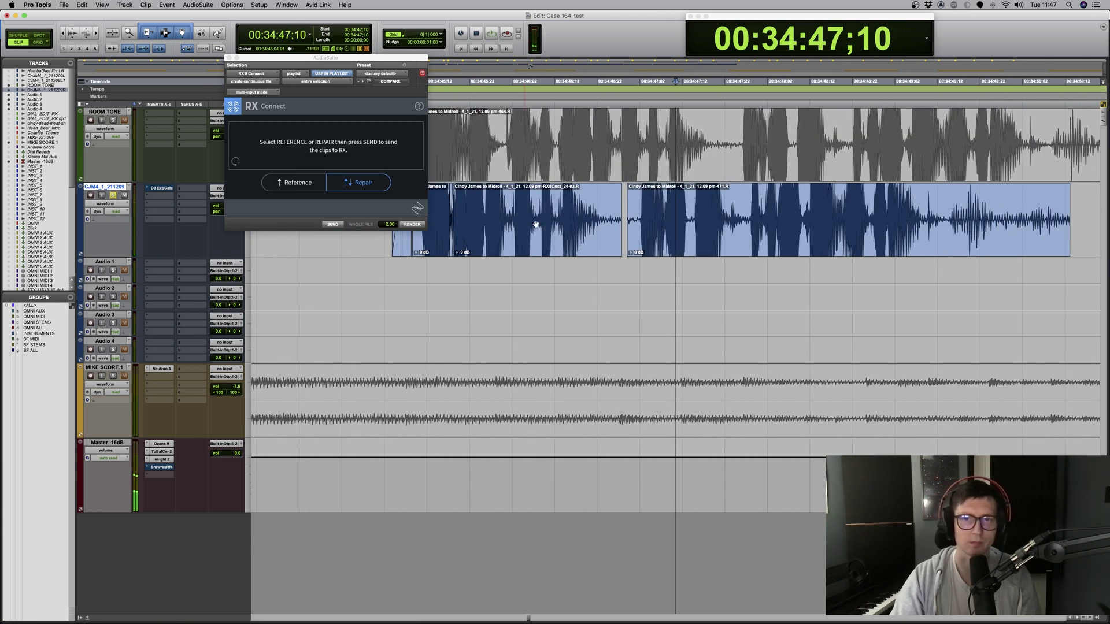
# Review the overall spacing of the dialogue, room tone and music clips around the repaired phrase and the KNIFE marker.
pyautogui.press('r')
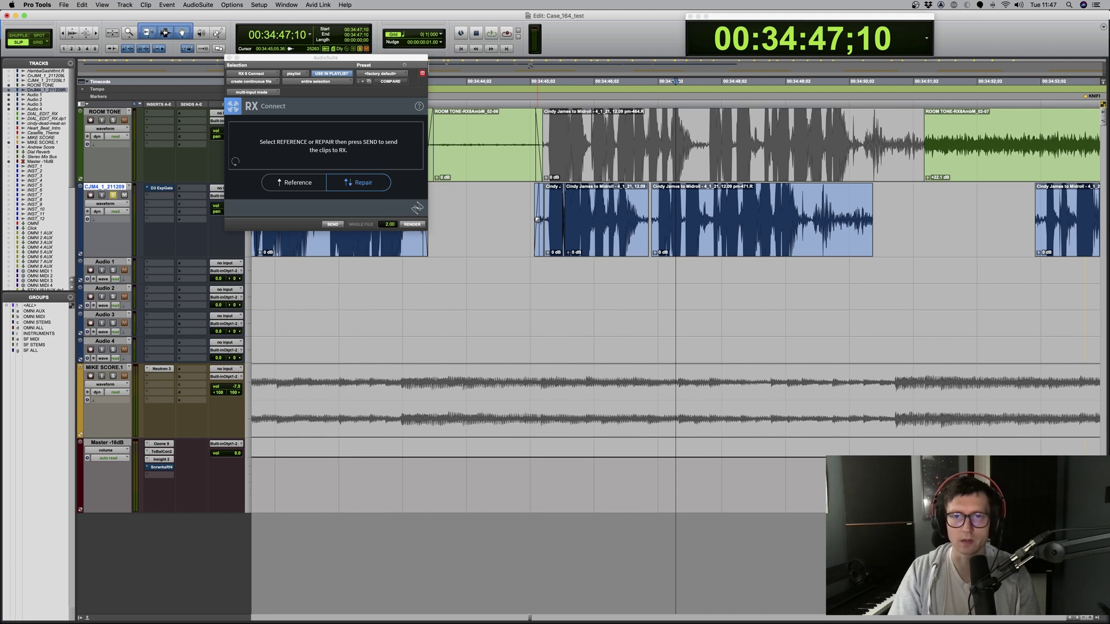
pyautogui.press('r')
pyautogui.press('r')
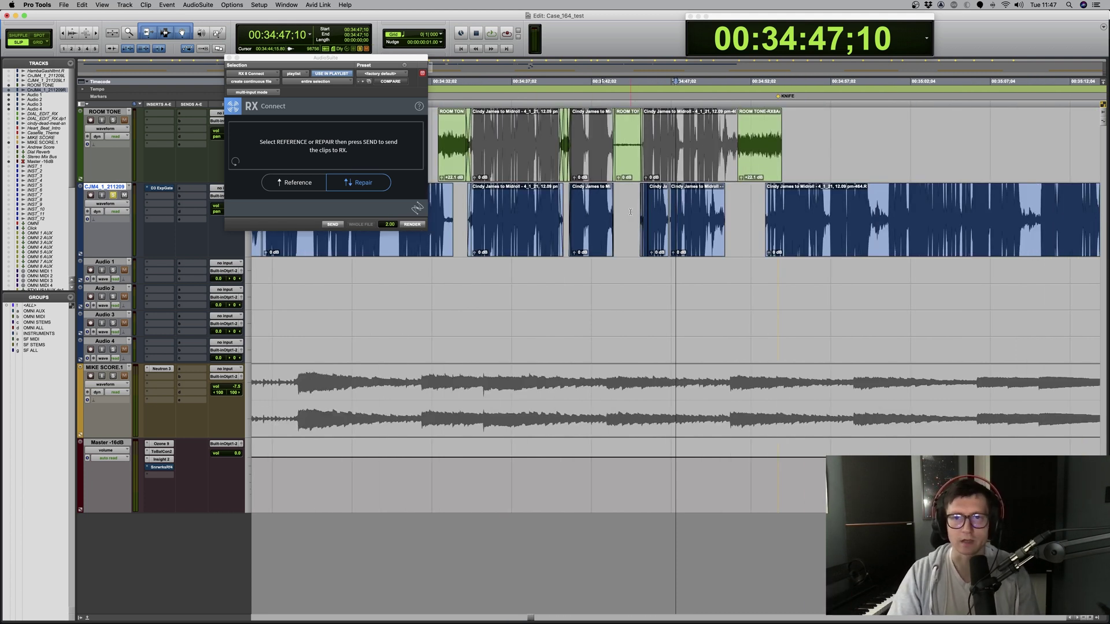
pyautogui.press('t')
pyautogui.press('t')
pyautogui.press('t')
pyautogui.press('t')
pyautogui.press('r')
pyautogui.press('r')
pyautogui.press('r')
pyautogui.press('r')
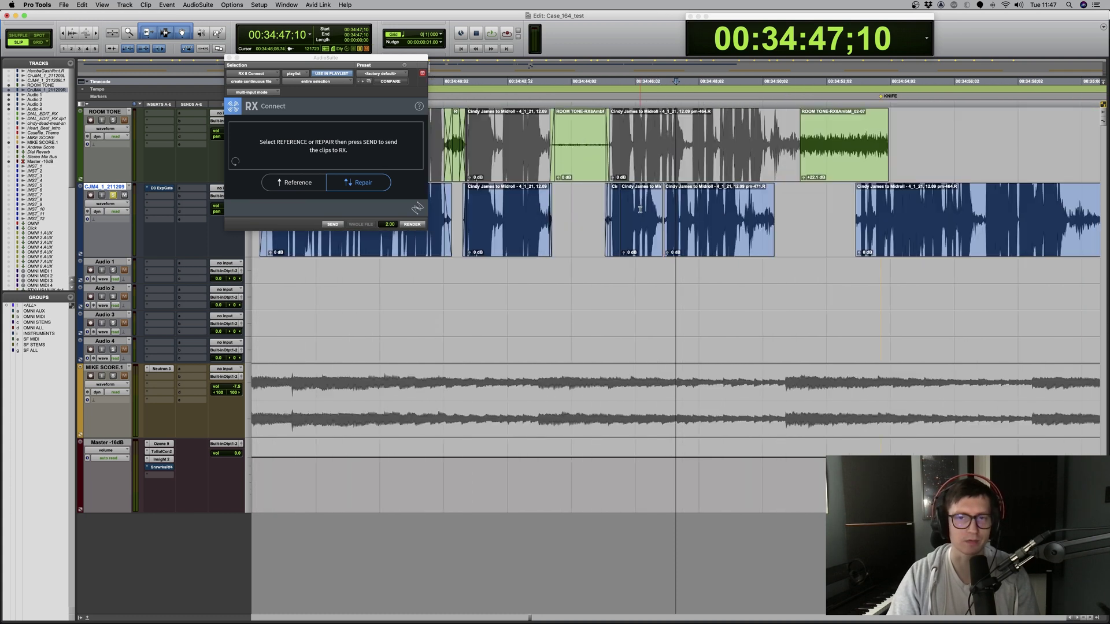
pyautogui.press('r')
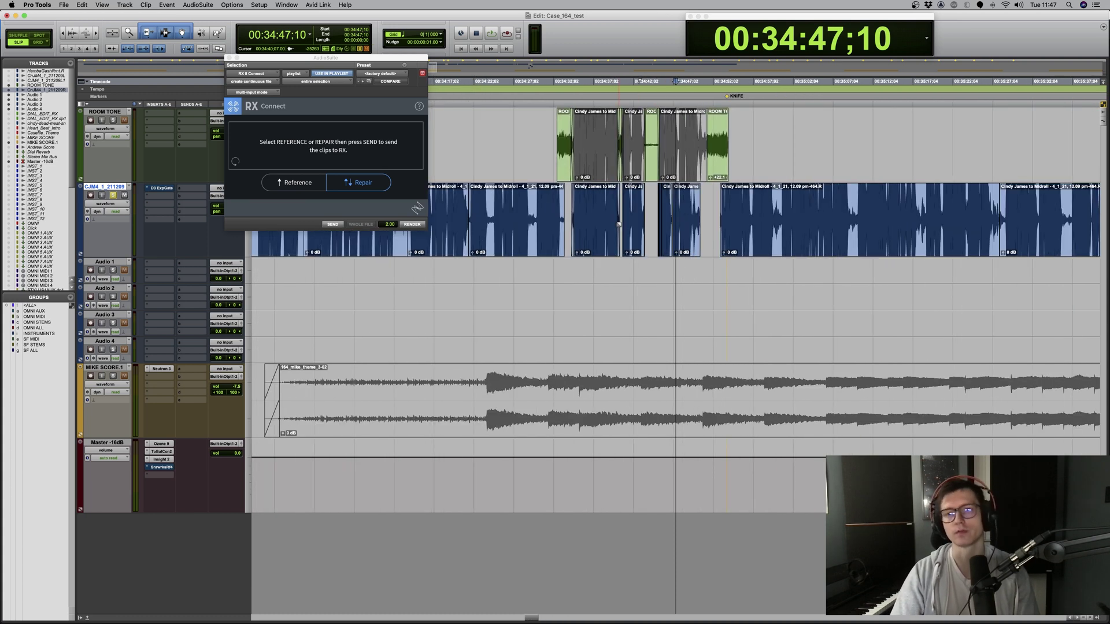